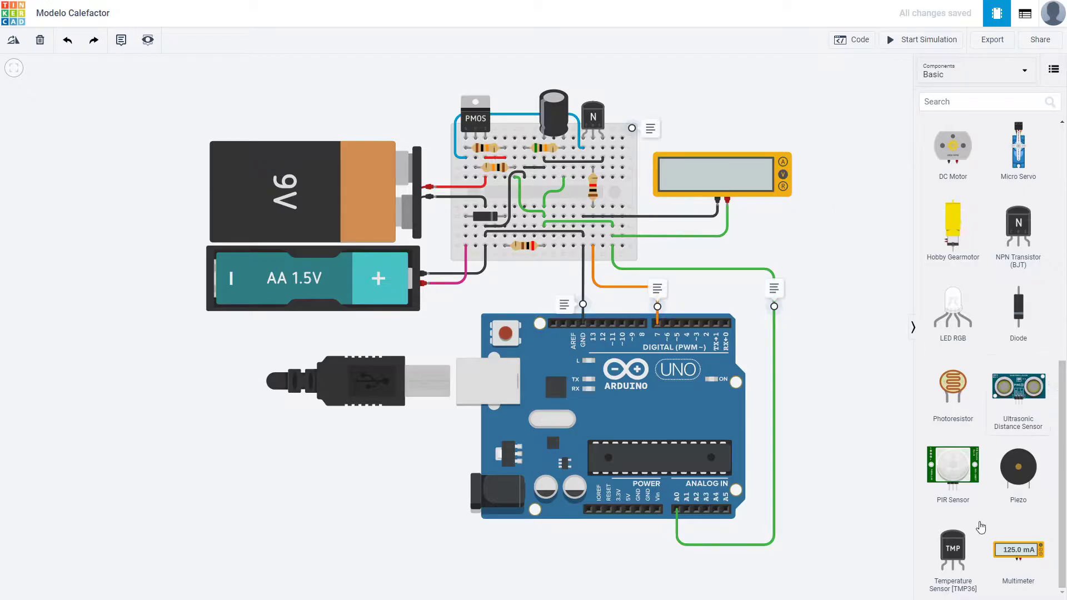
Step: Place a TMP36 temperature sensor beside the multimeter, start the simulation and vary the sensor's simulated temperature
{"action": "left_click_drag", "start_coordinate": [957, 559], "coordinate": [845, 266]}
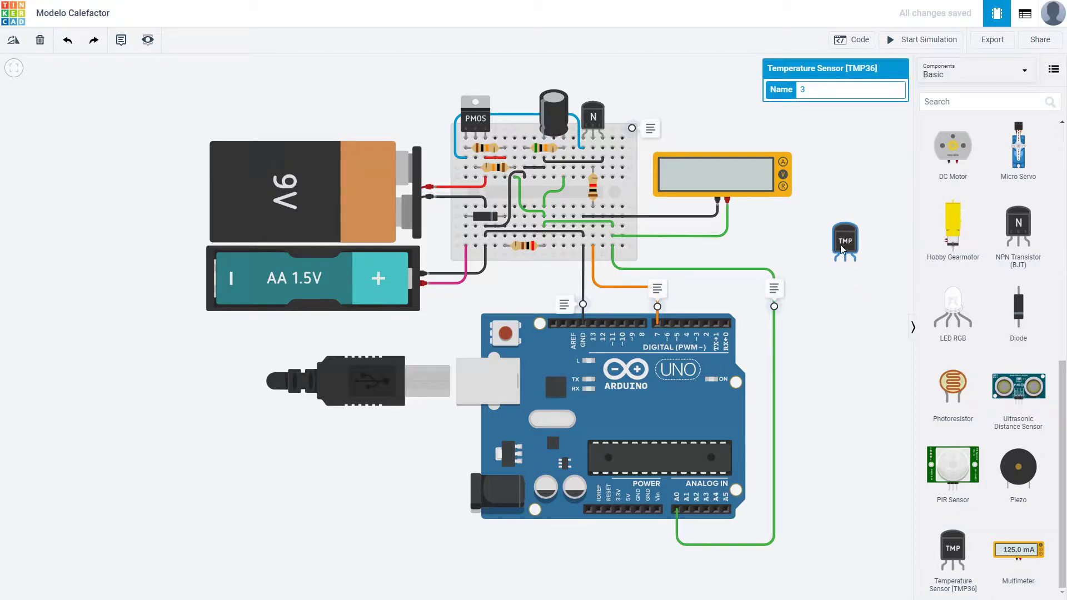
{"action": "left_click", "coordinate": [900, 49]}
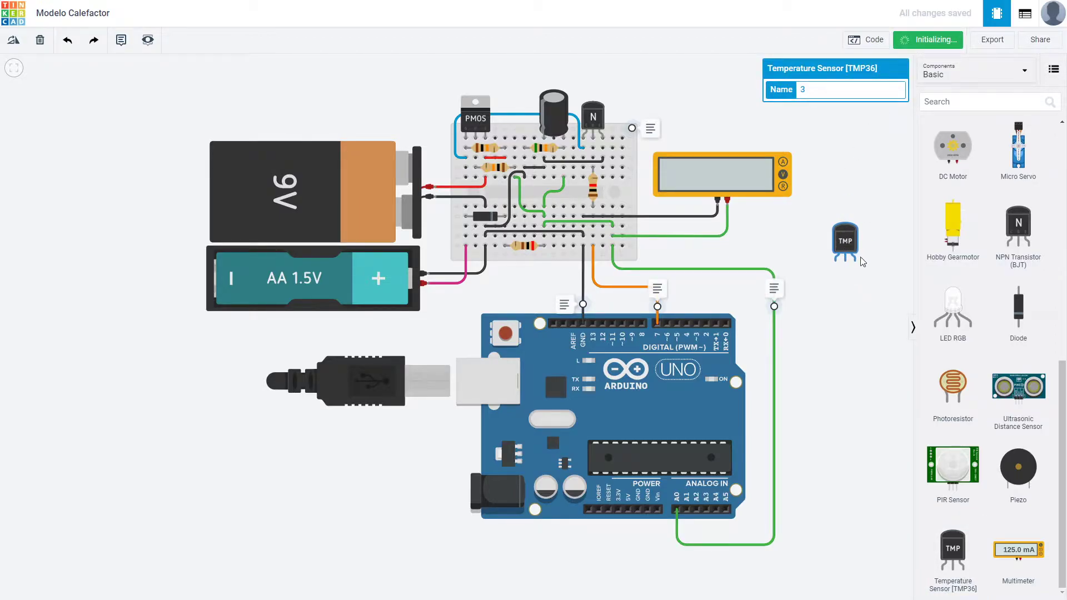
{"action": "left_click", "coordinate": [844, 239]}
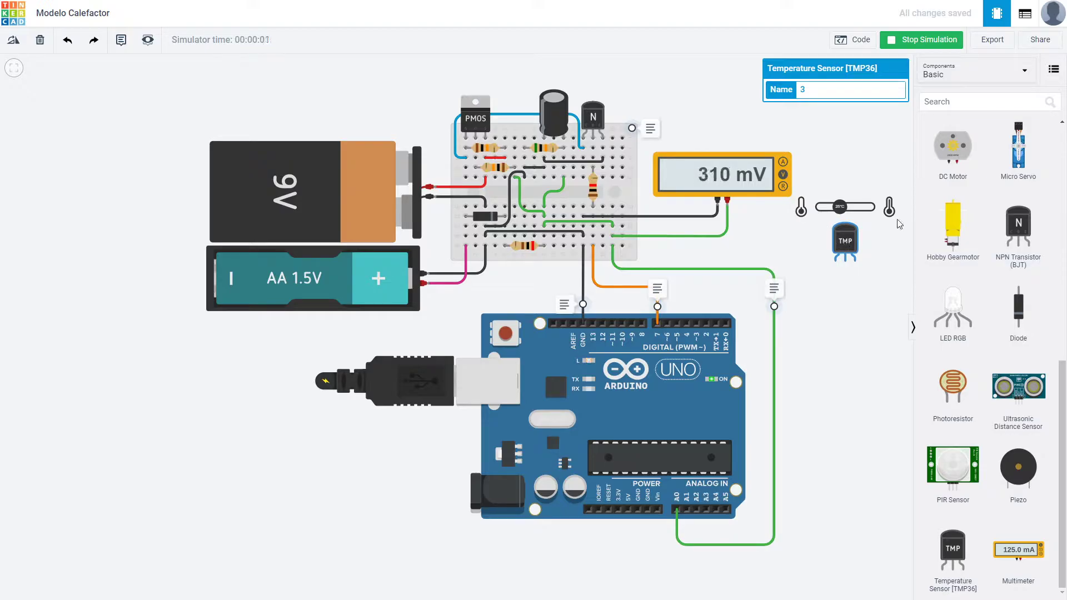
{"action": "mouse_move", "coordinate": [841, 208]}
{"action": "left_mouse_down"}
{"action": "mouse_move", "coordinate": [828, 208]}
{"action": "mouse_move", "coordinate": [865, 208]}
{"action": "mouse_move", "coordinate": [855, 210]}
{"action": "left_mouse_up"}
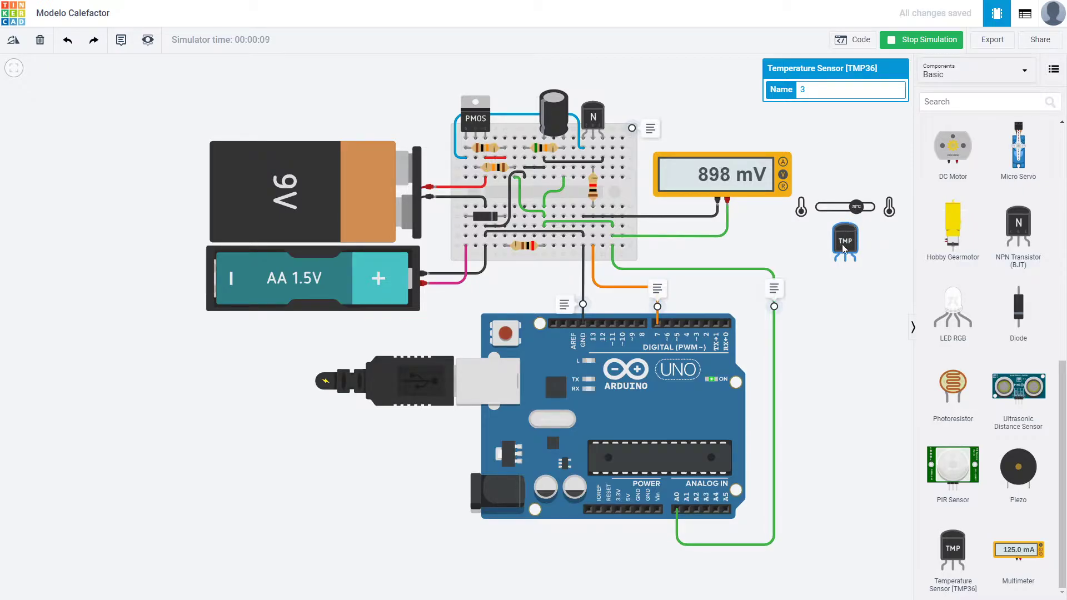
{"action": "left_click_drag", "start_coordinate": [857, 208], "coordinate": [854, 209]}
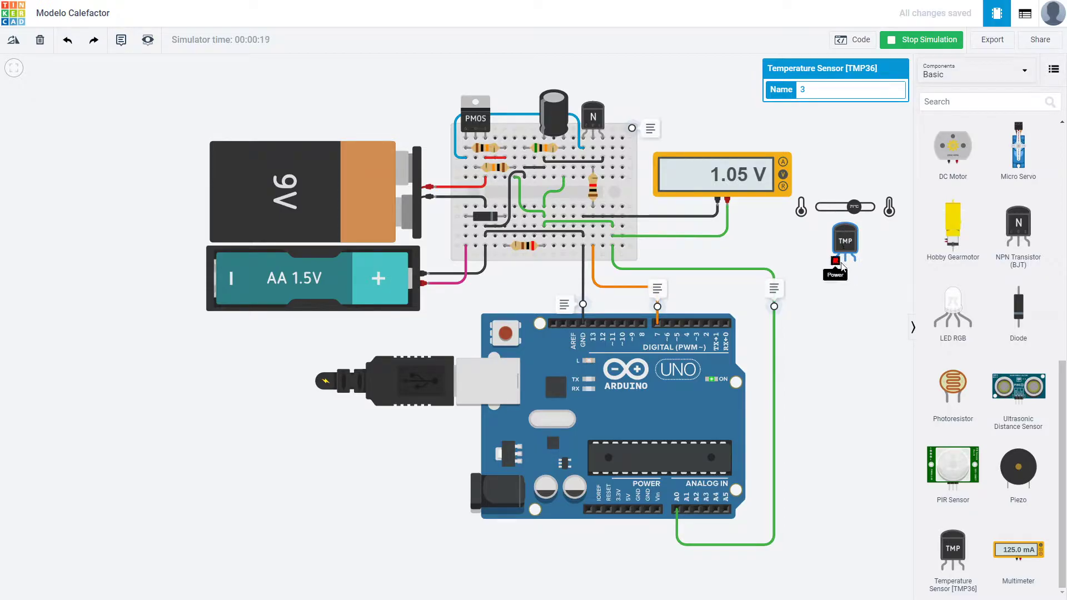
{"action": "left_click_drag", "start_coordinate": [854, 211], "coordinate": [851, 243]}
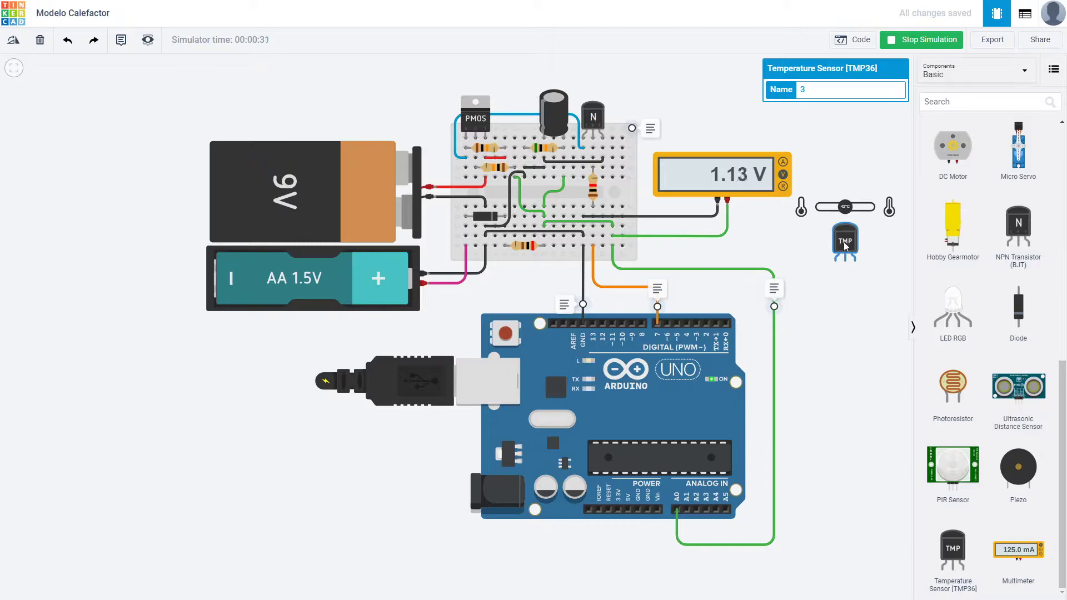
Step: Delete the TMP36 sensor from the circuit, then place another one and delete it too
{"action": "key", "text": "Delete"}
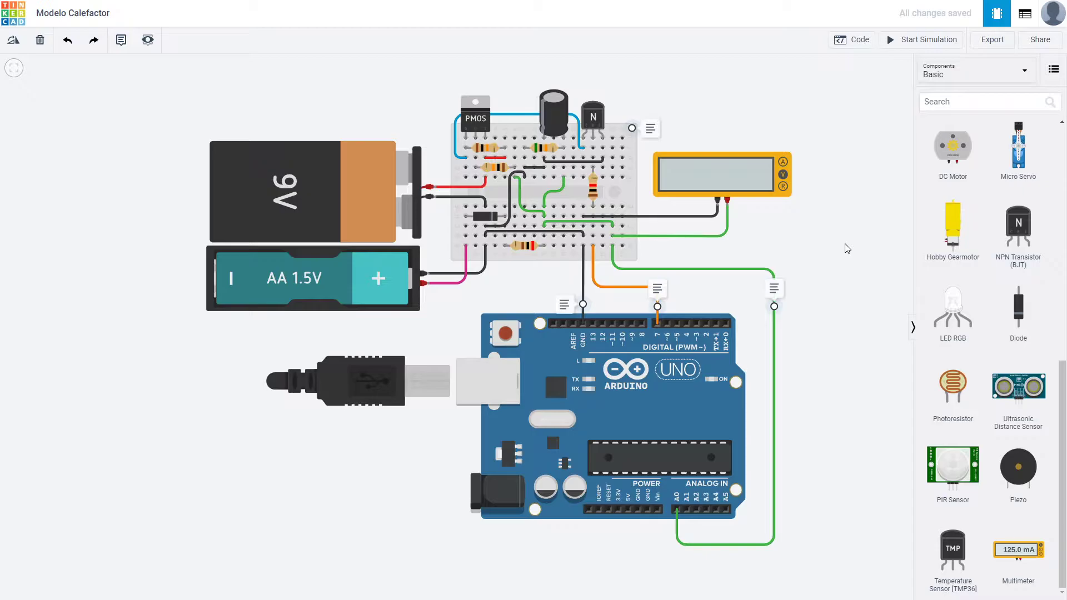
{"action": "left_click_drag", "start_coordinate": [953, 555], "coordinate": [847, 297]}
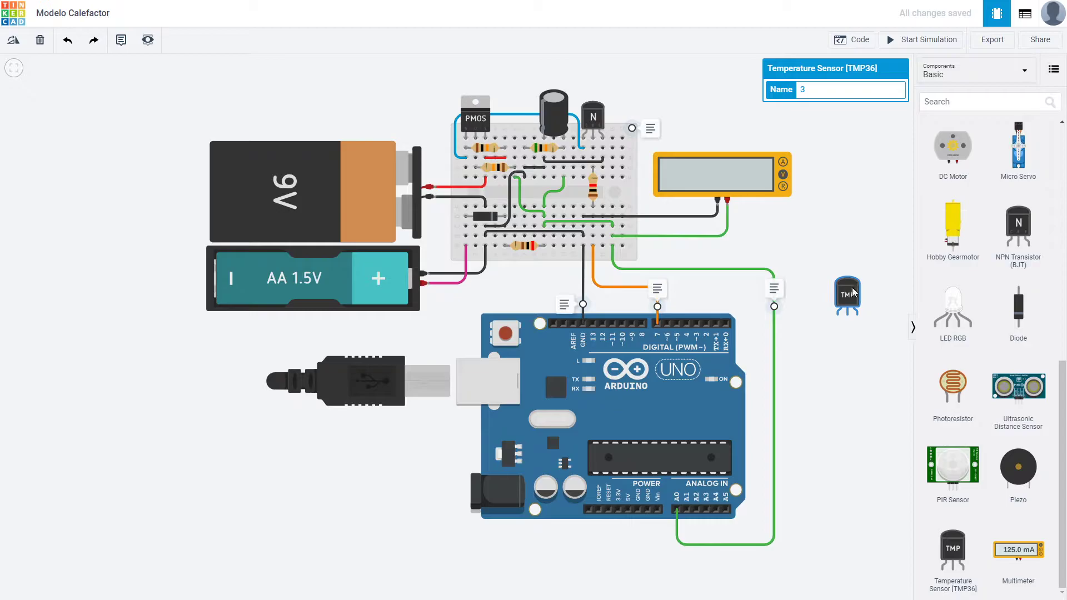
{"action": "key", "text": "Delete"}
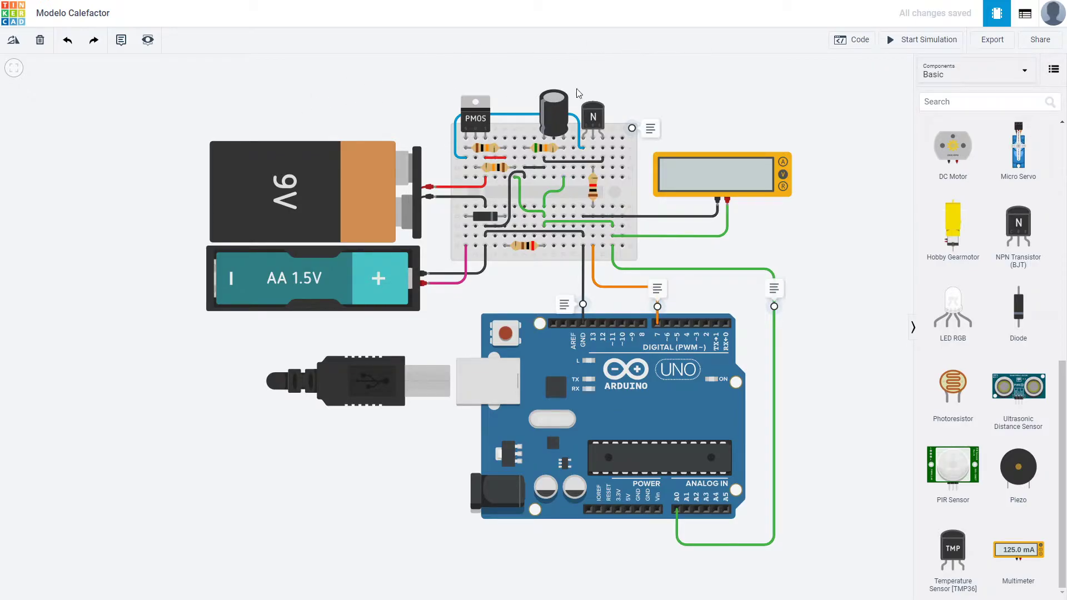
Step: Inspect the green wire that links the breadboard to Arduino pin A0
{"action": "left_click", "coordinate": [744, 271]}
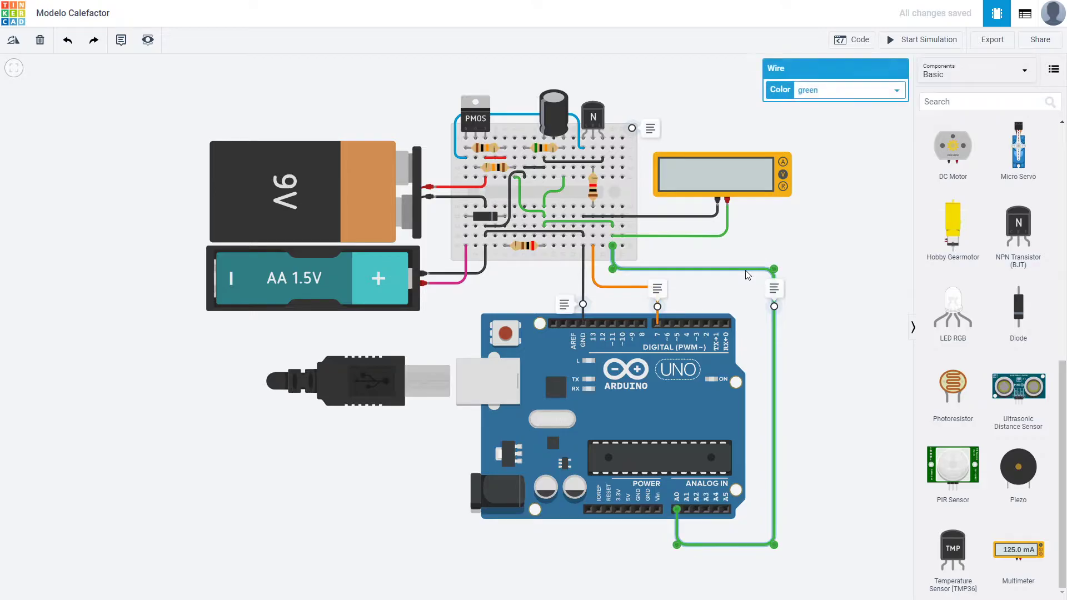
{"action": "left_click", "coordinate": [856, 259]}
{"action": "left_click", "coordinate": [672, 270]}
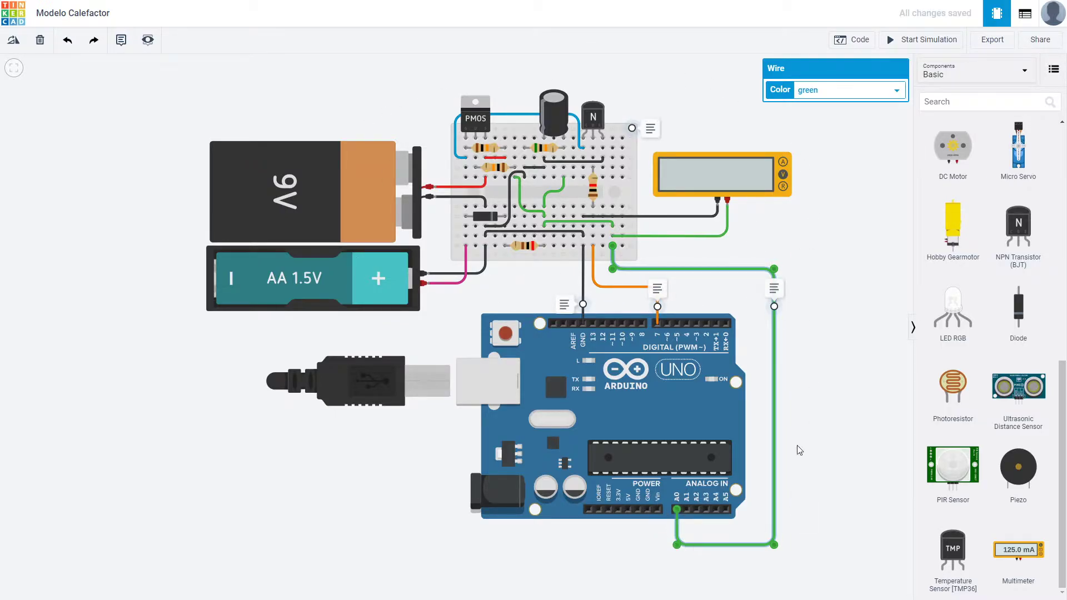
{"action": "left_click", "coordinate": [839, 242]}
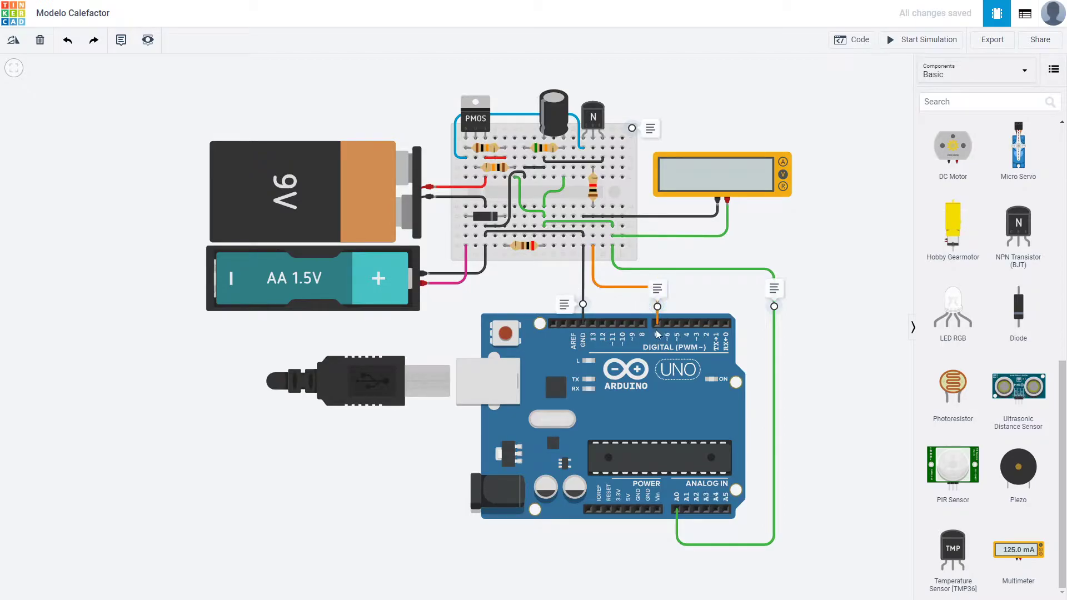
Step: Read the annotation on Arduino pin 7, and inspect the wires that go to pins A0 and GND
{"action": "left_click", "coordinate": [657, 306]}
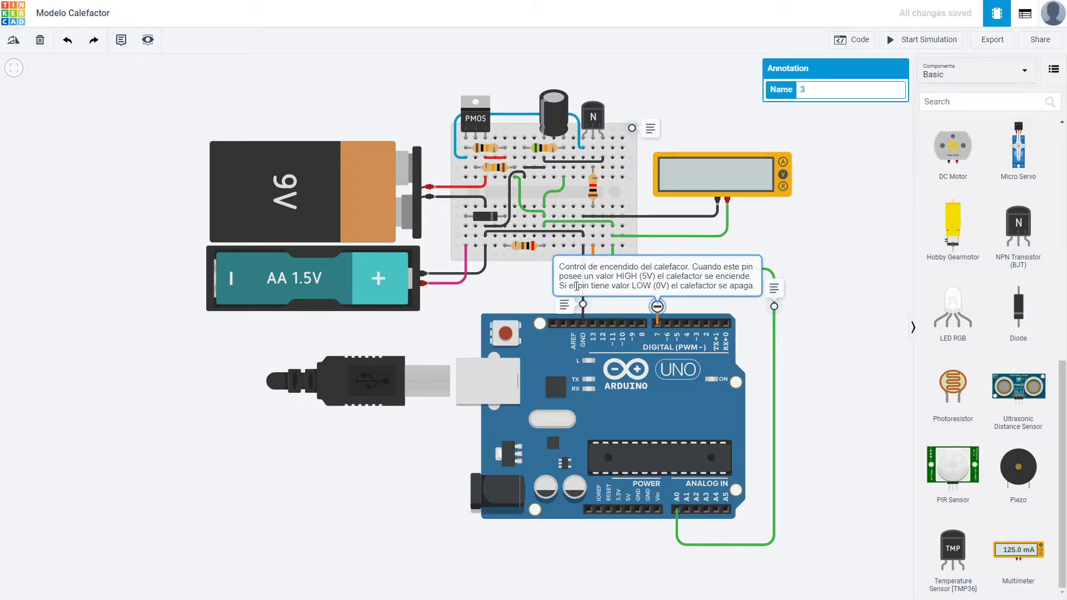
{"action": "left_click", "coordinate": [658, 307]}
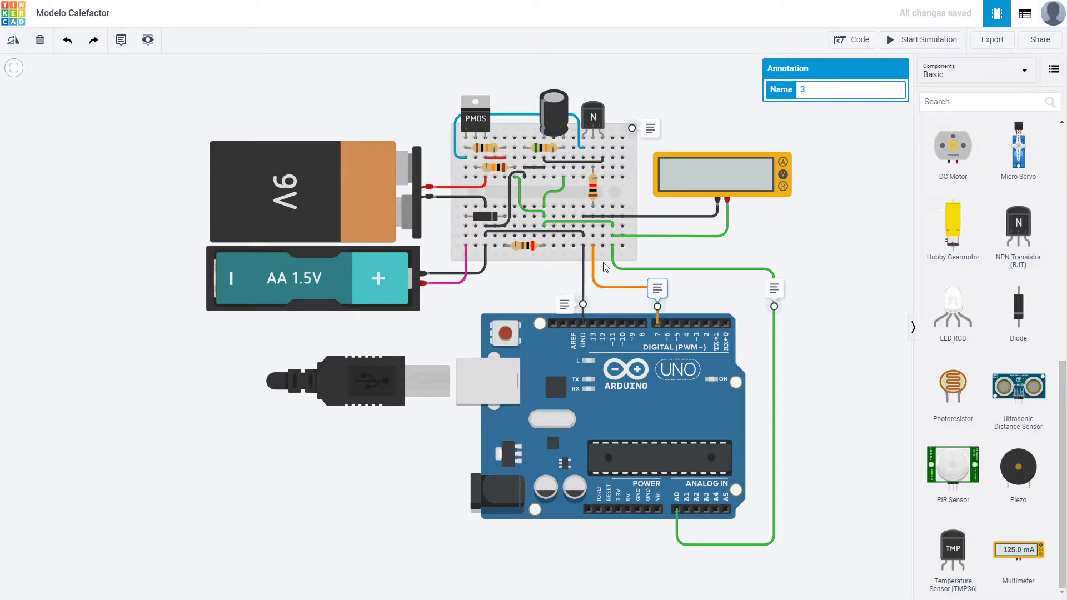
{"action": "left_click", "coordinate": [639, 270]}
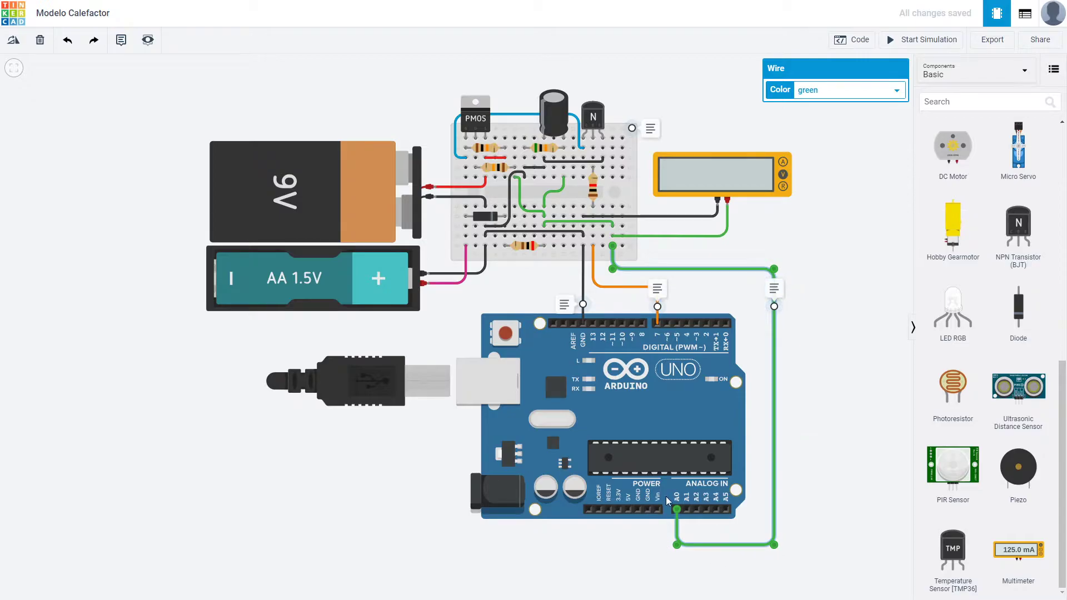
{"action": "left_click", "coordinate": [583, 258]}
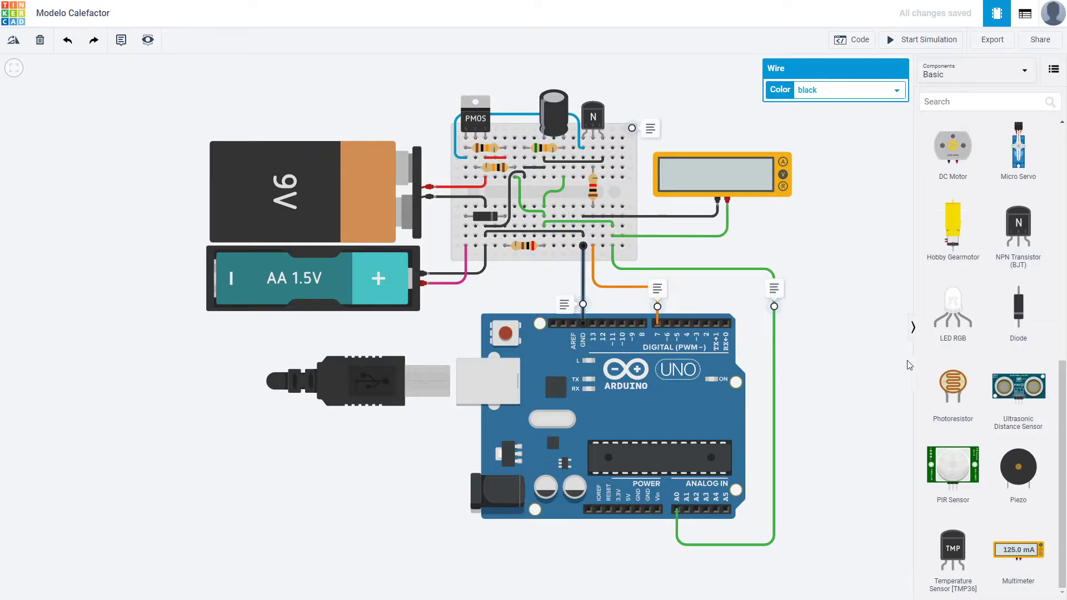
{"action": "left_click", "coordinate": [861, 364]}
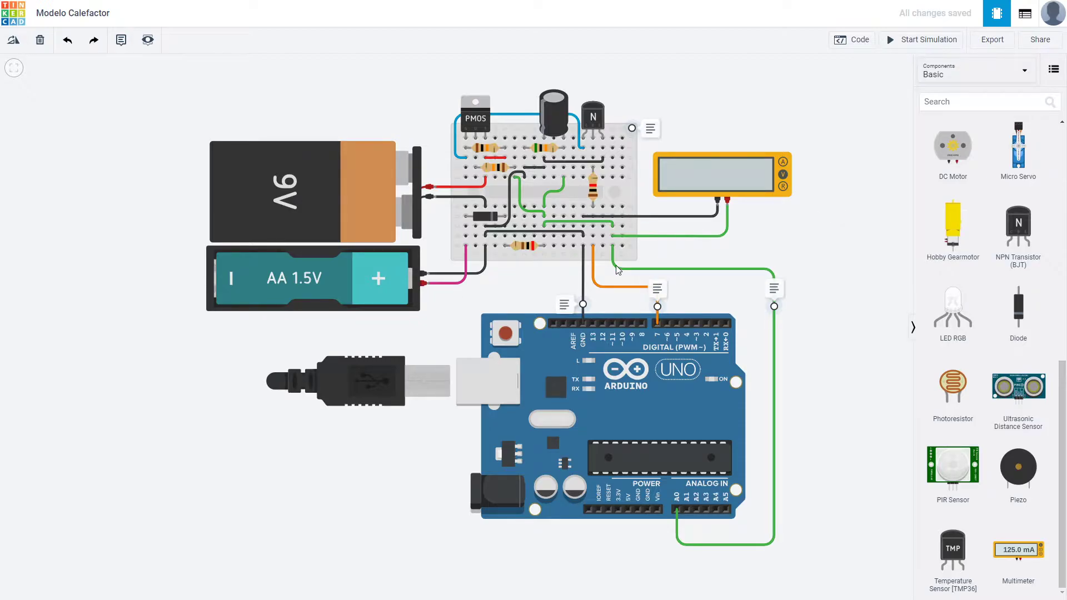
Step: Start the simulation and inspect the multimeter's black and green wires while it measures the heater model's output voltage
{"action": "left_click", "coordinate": [908, 44]}
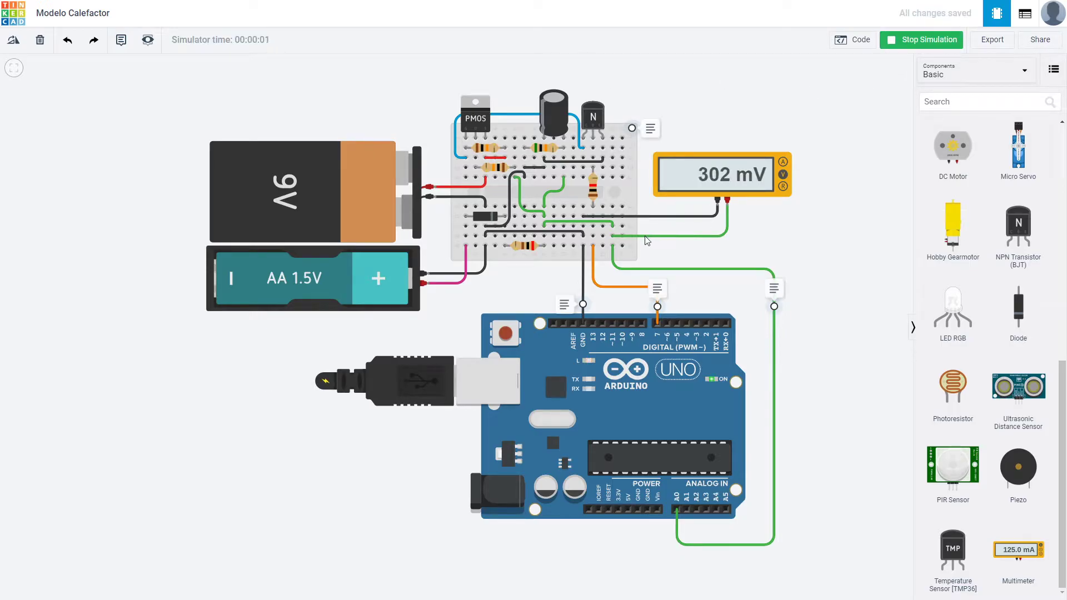
{"action": "left_click", "coordinate": [640, 216]}
{"action": "left_click", "coordinate": [660, 236]}
{"action": "left_click", "coordinate": [662, 217]}
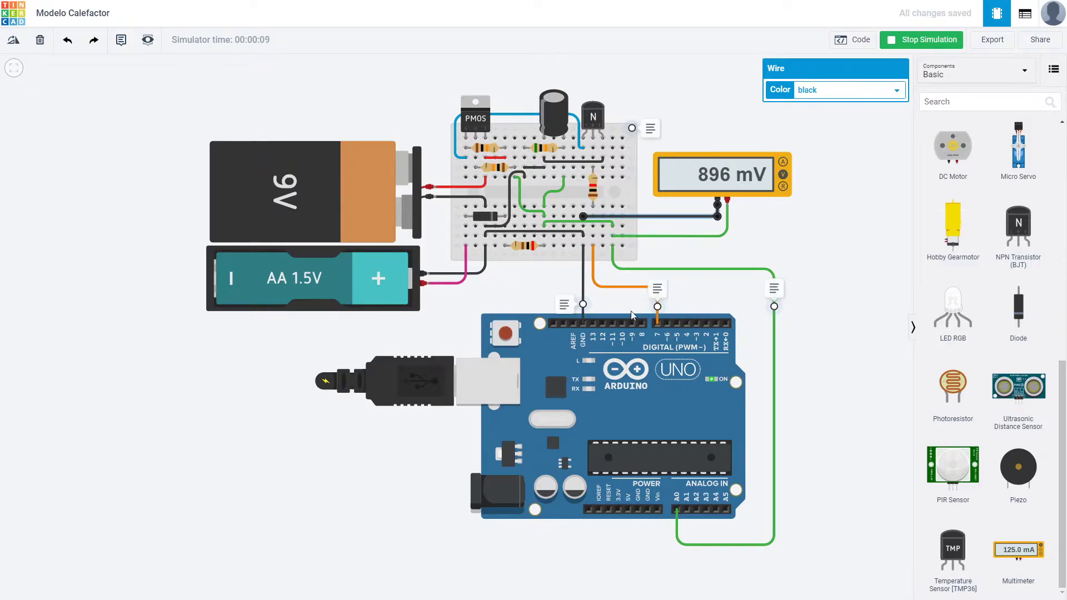
{"action": "scroll", "coordinate": [560, 335], "scroll_direction": "down", "scroll_amount": 1}
{"action": "scroll", "coordinate": [748, 276], "scroll_direction": "up", "scroll_amount": 1}
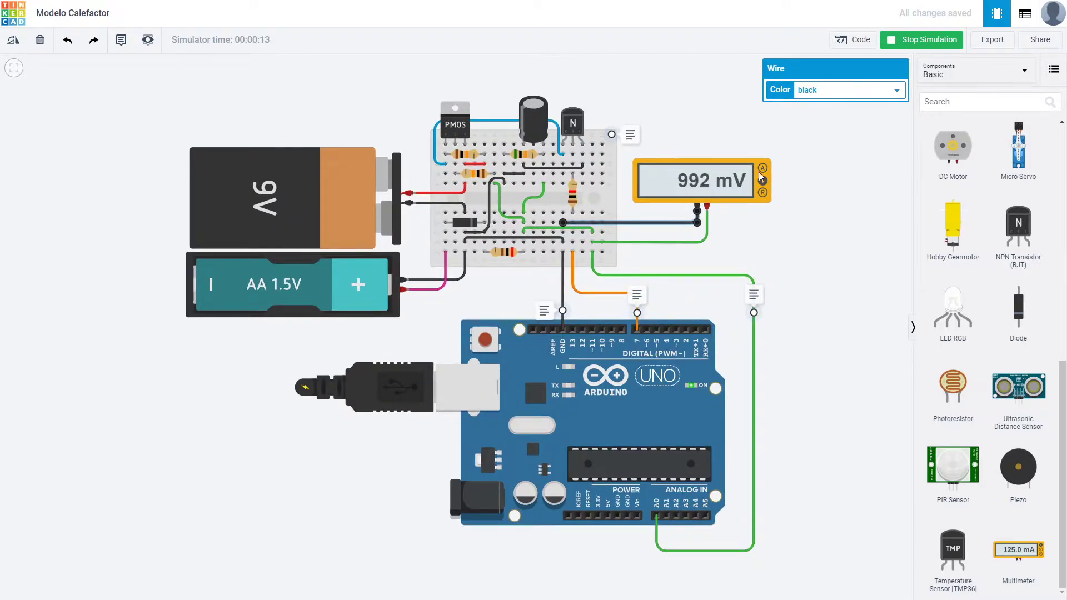
{"action": "left_click", "coordinate": [785, 250]}
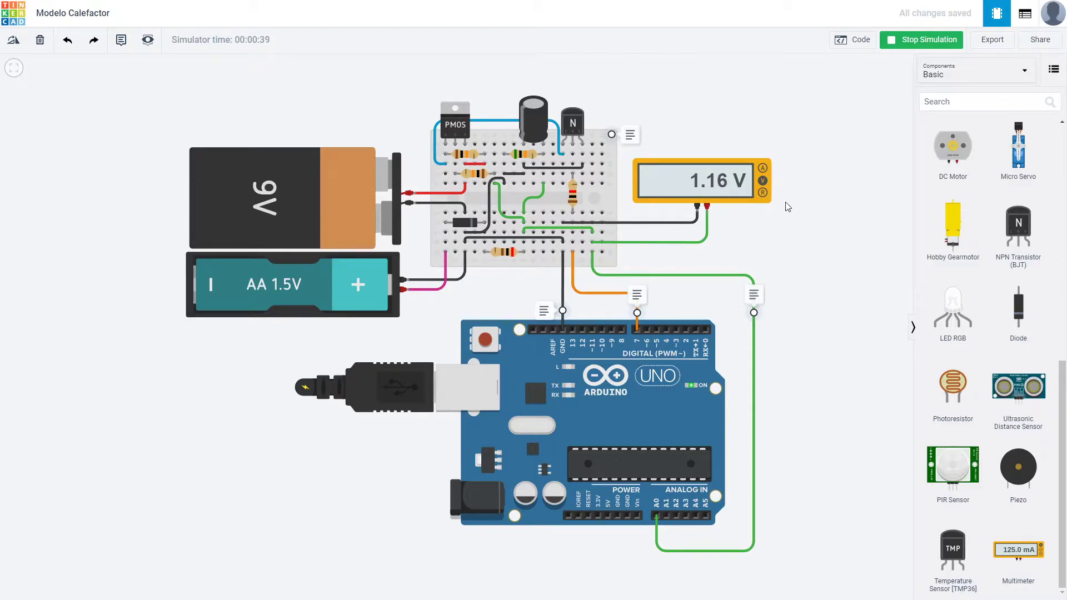
Step: Open the Arduino code and the Serial Monitor, and examine the lines that set PIN_LED_ARDUINO and PIN_CALEFACTOR to HIGH
{"action": "left_click", "coordinate": [853, 40]}
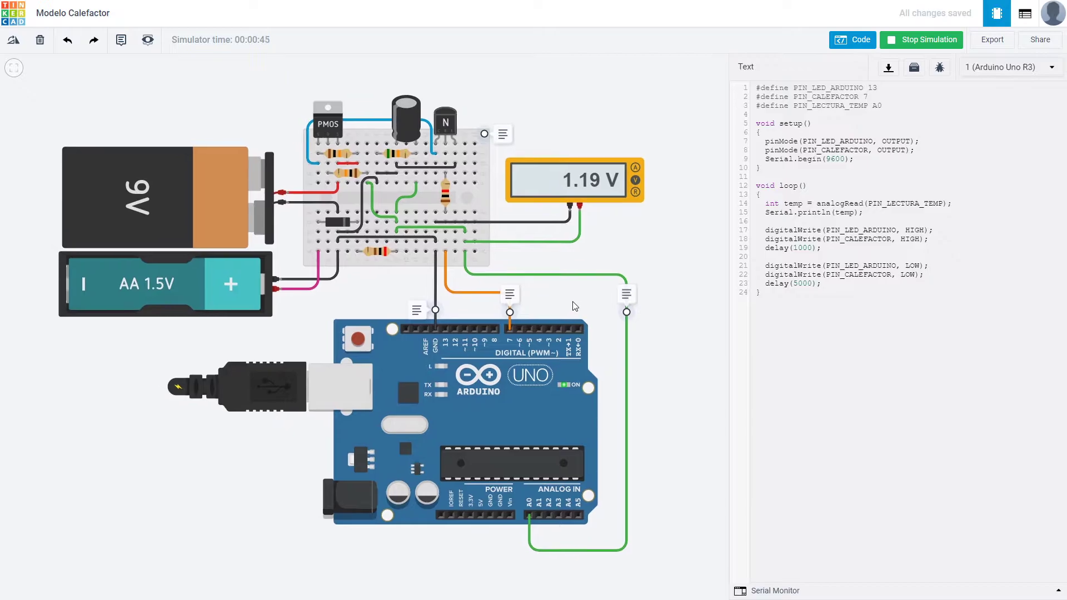
{"action": "left_click", "coordinate": [741, 591]}
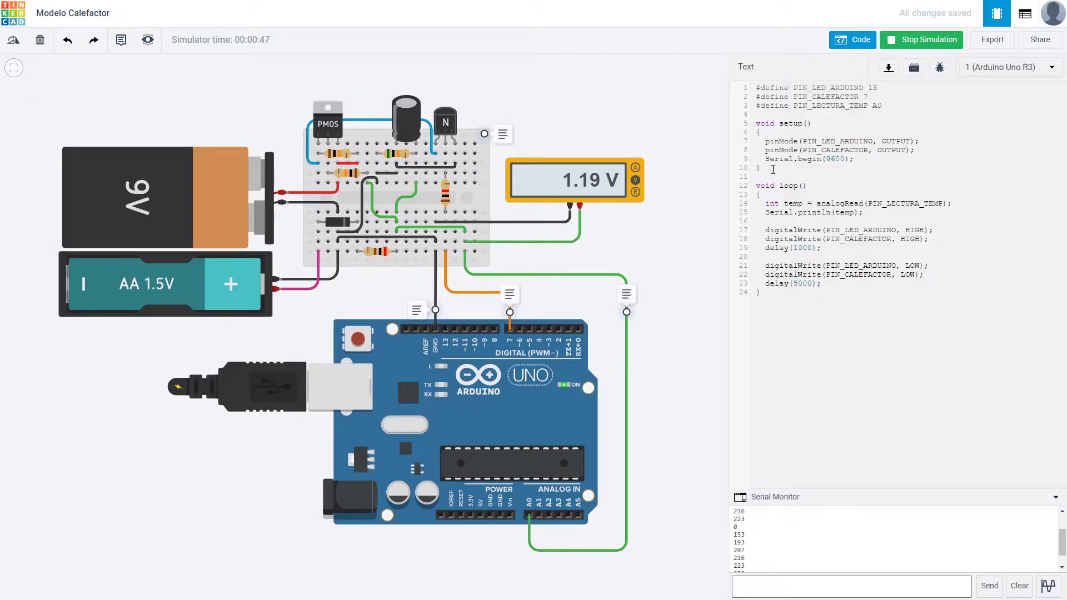
{"action": "left_click_drag", "start_coordinate": [766, 229], "coordinate": [925, 230]}
{"action": "double_click", "coordinate": [855, 239]}
{"action": "double_click", "coordinate": [857, 230]}
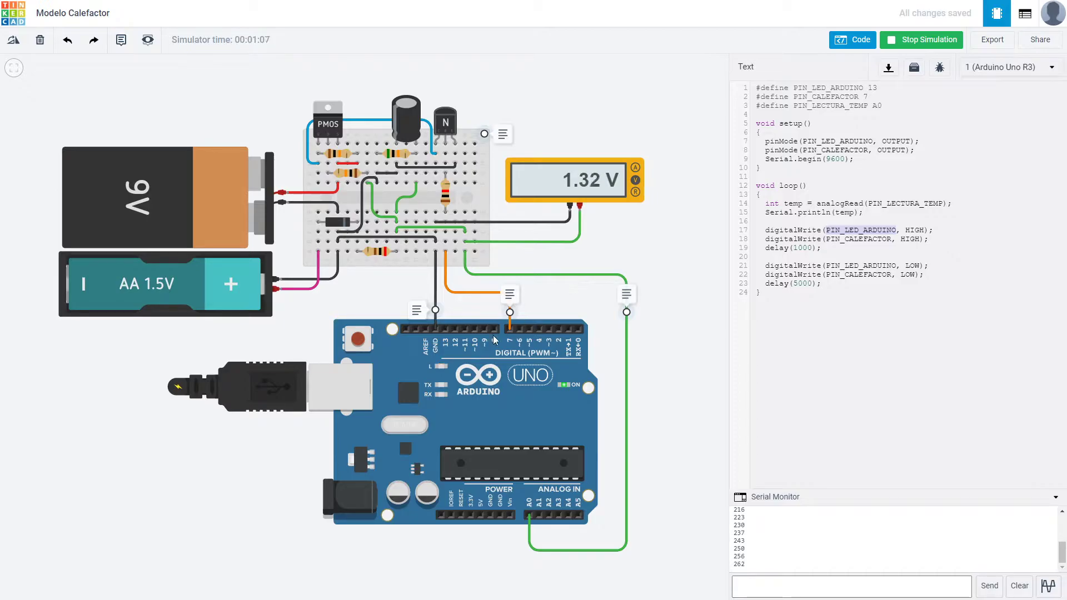
Step: Examine the code lines that set PIN_LED_ARDUINO and PIN_CALEFACTOR to LOW
{"action": "left_click", "coordinate": [796, 266]}
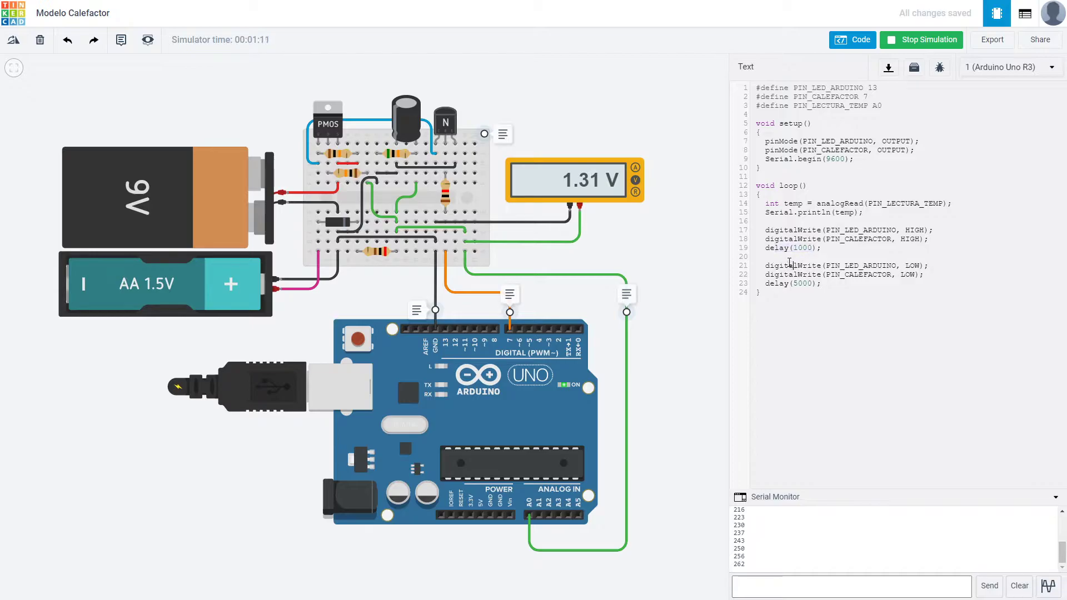
{"action": "double_click", "coordinate": [861, 266]}
{"action": "double_click", "coordinate": [859, 274]}
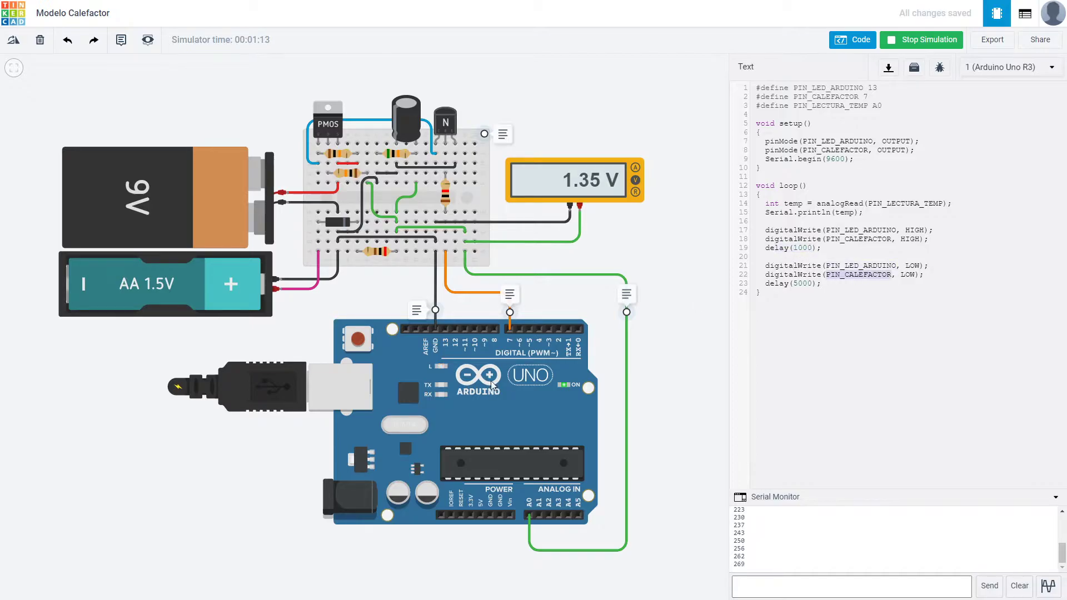
{"action": "left_click", "coordinate": [871, 270]}
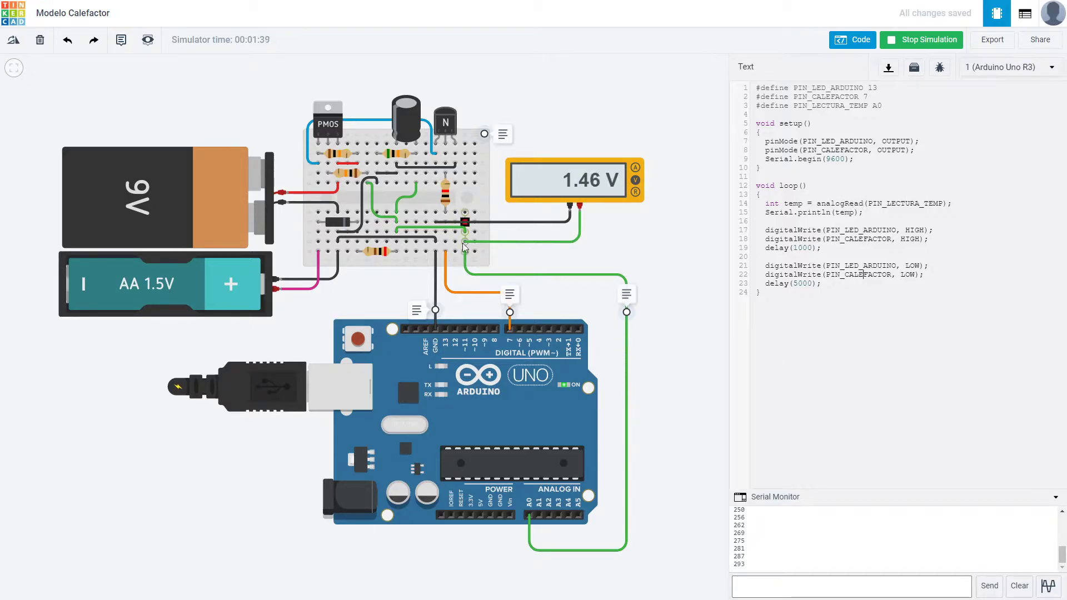
Step: Inspect the wire to pin A0 and the code lines that read PIN_LECTURA_TEMP with analogRead and print temp
{"action": "left_click", "coordinate": [526, 275]}
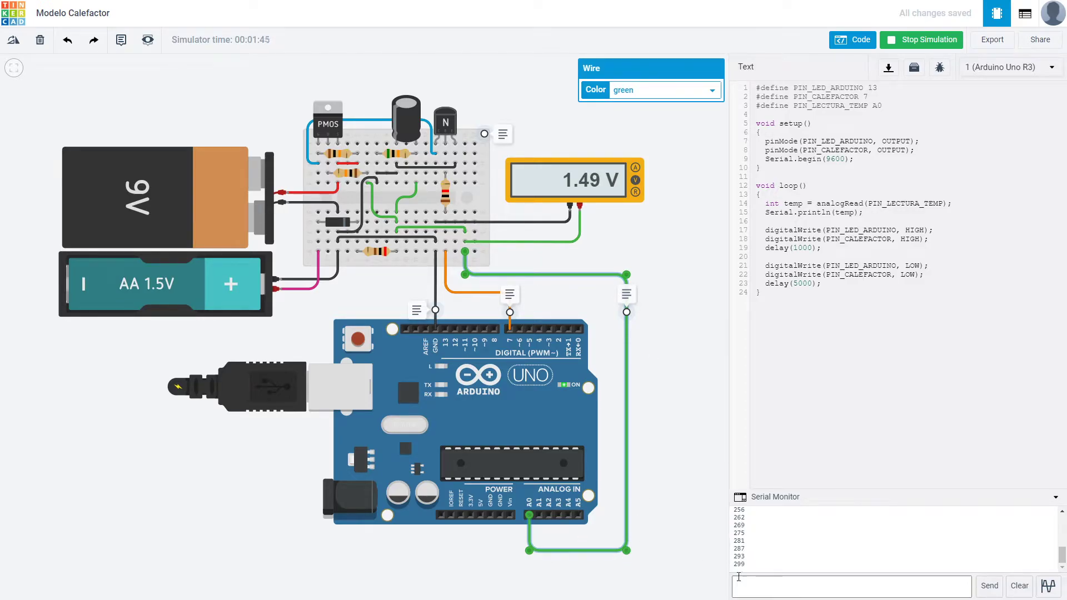
{"action": "double_click", "coordinate": [837, 204]}
{"action": "double_click", "coordinate": [910, 204]}
{"action": "double_click", "coordinate": [835, 204]}
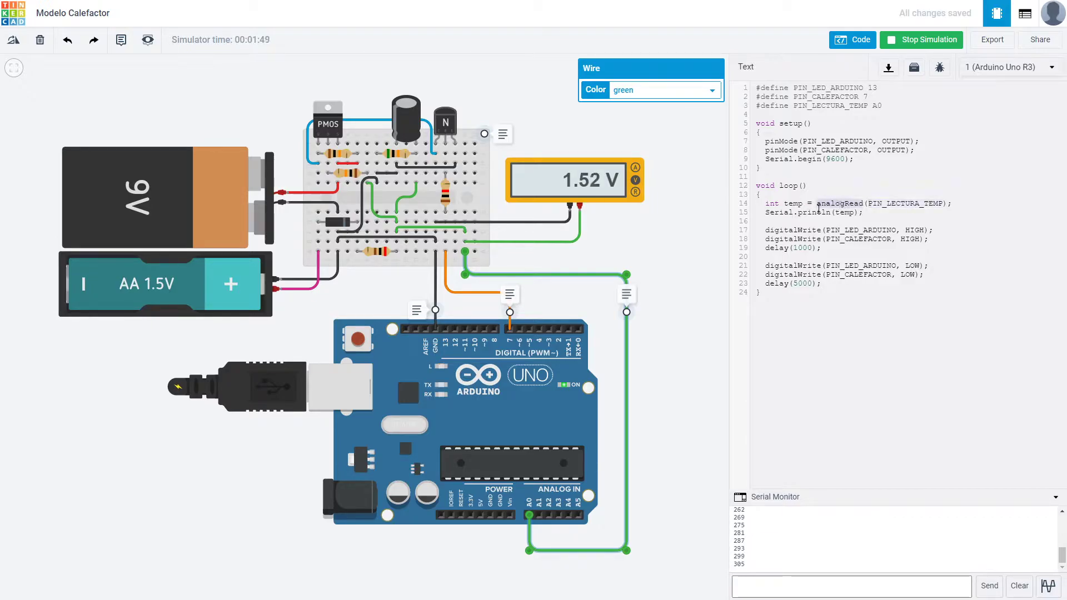
{"action": "double_click", "coordinate": [844, 213]}
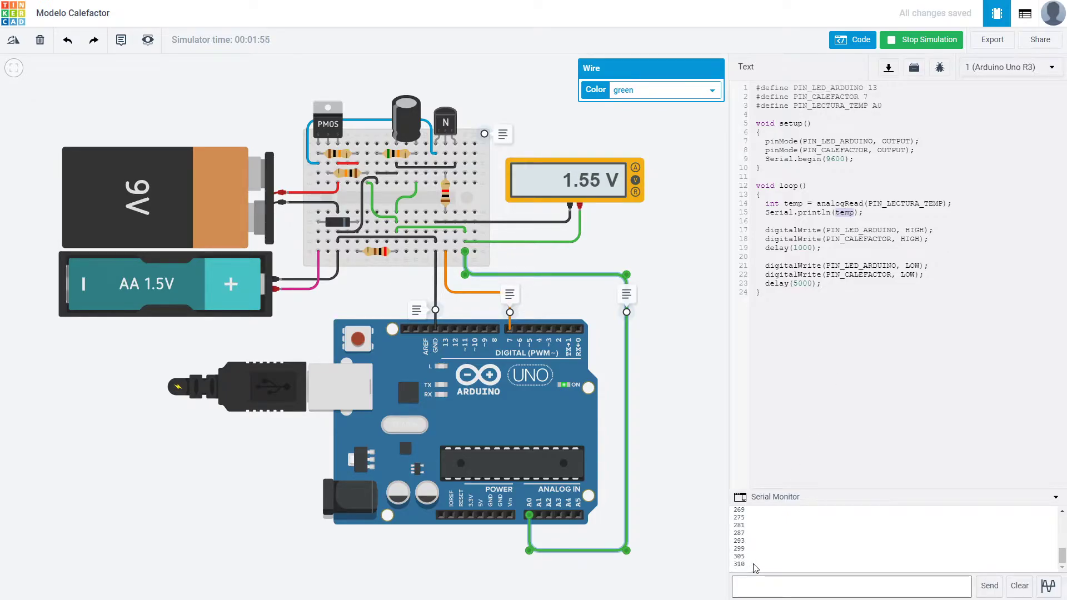
{"action": "left_click", "coordinate": [834, 285]}
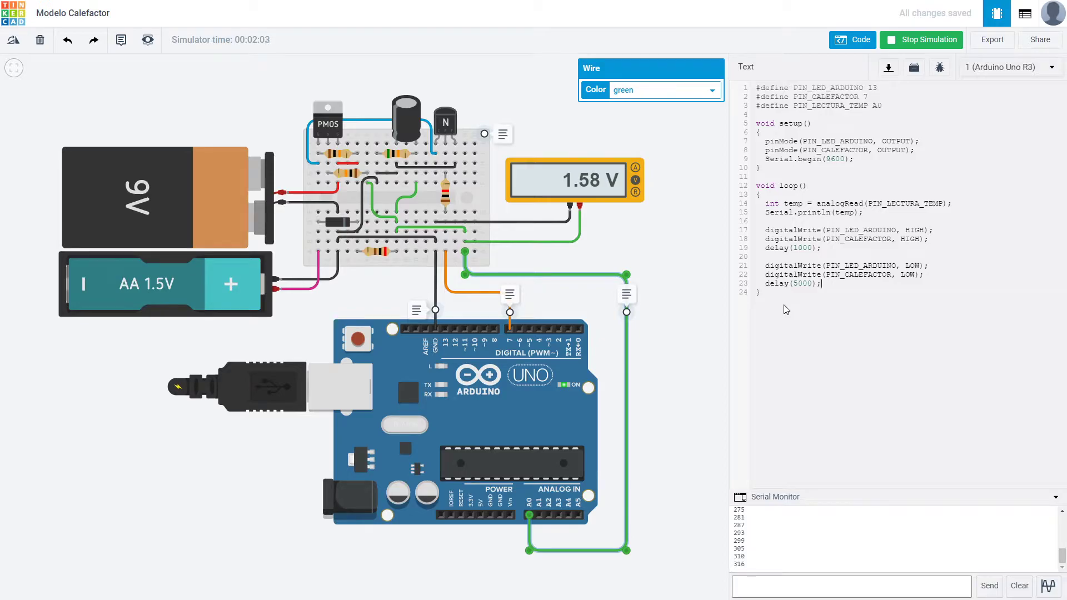
{"action": "left_click", "coordinate": [666, 318]}
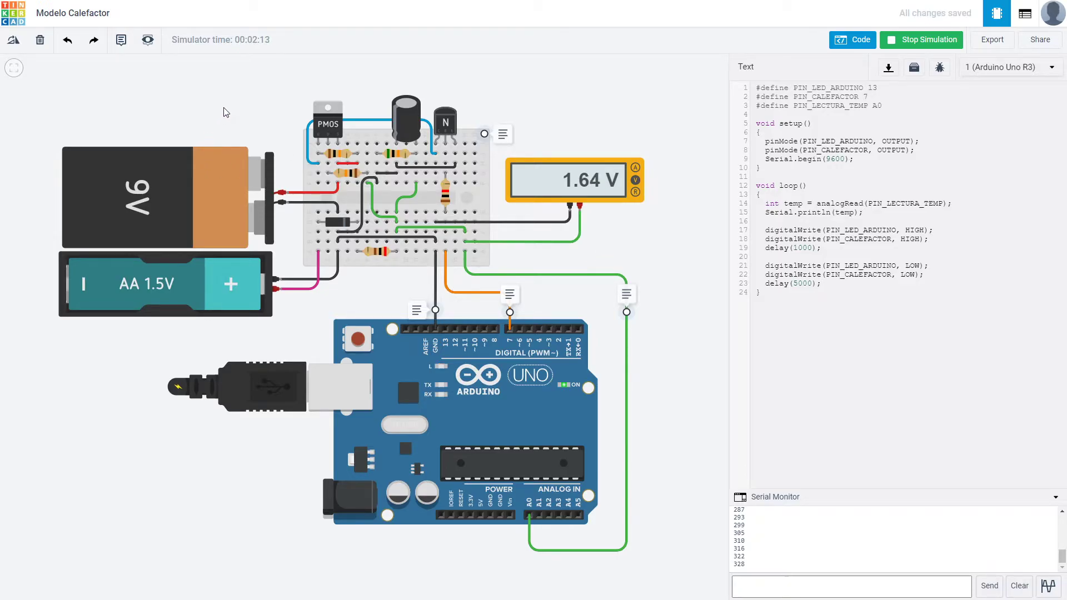
Step: Stop the simulation and inspect the breadboard's PMOS transistor, NPN transistor and capacitor
{"action": "left_click", "coordinate": [929, 40]}
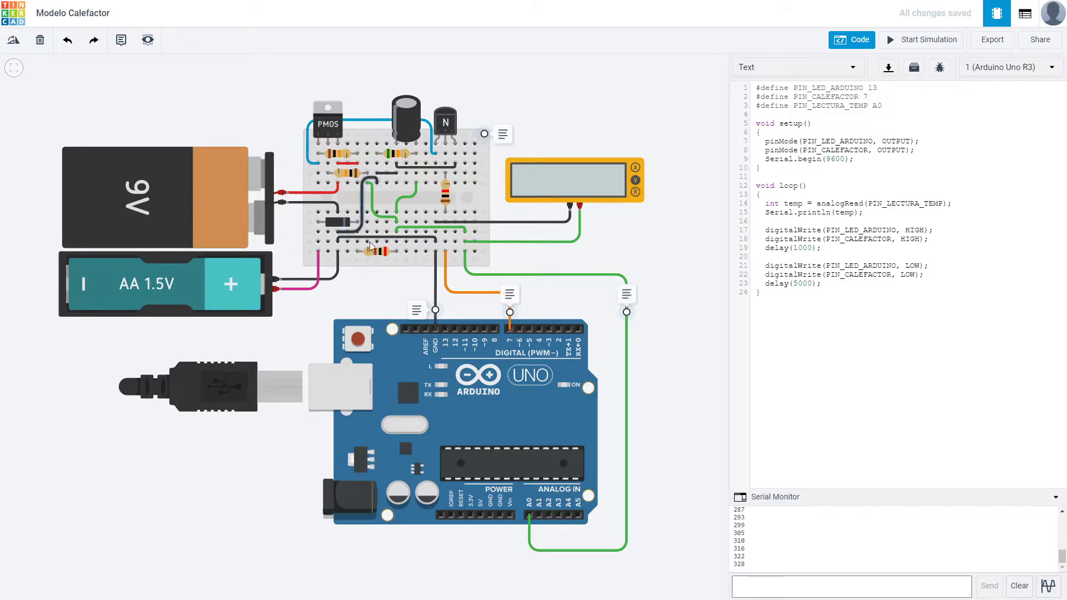
{"action": "left_click", "coordinate": [330, 123]}
{"action": "left_click", "coordinate": [448, 122]}
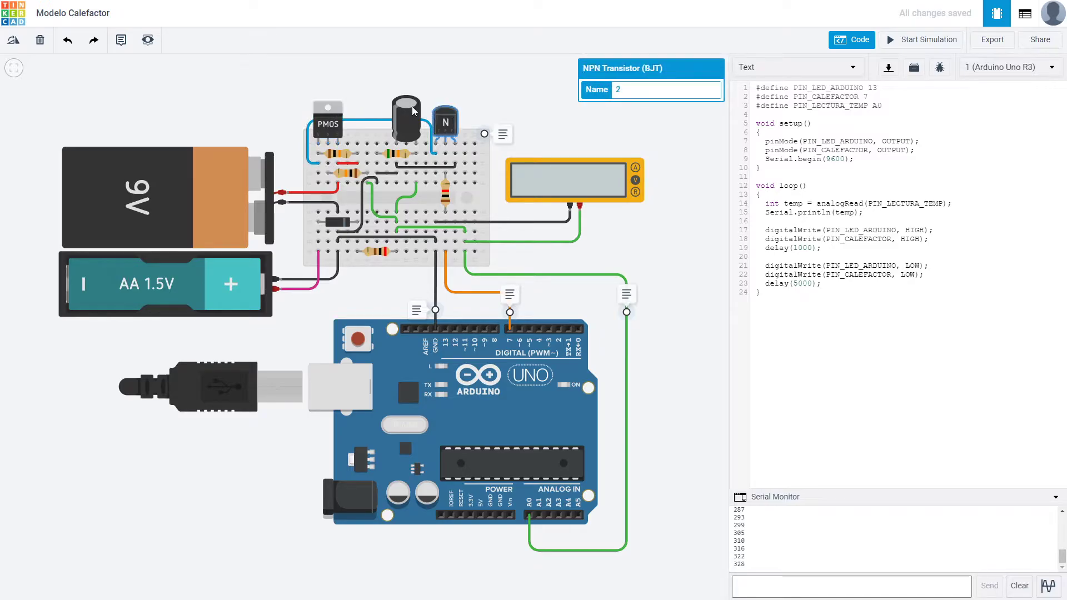
{"action": "left_click", "coordinate": [406, 102]}
{"action": "left_click", "coordinate": [475, 99]}
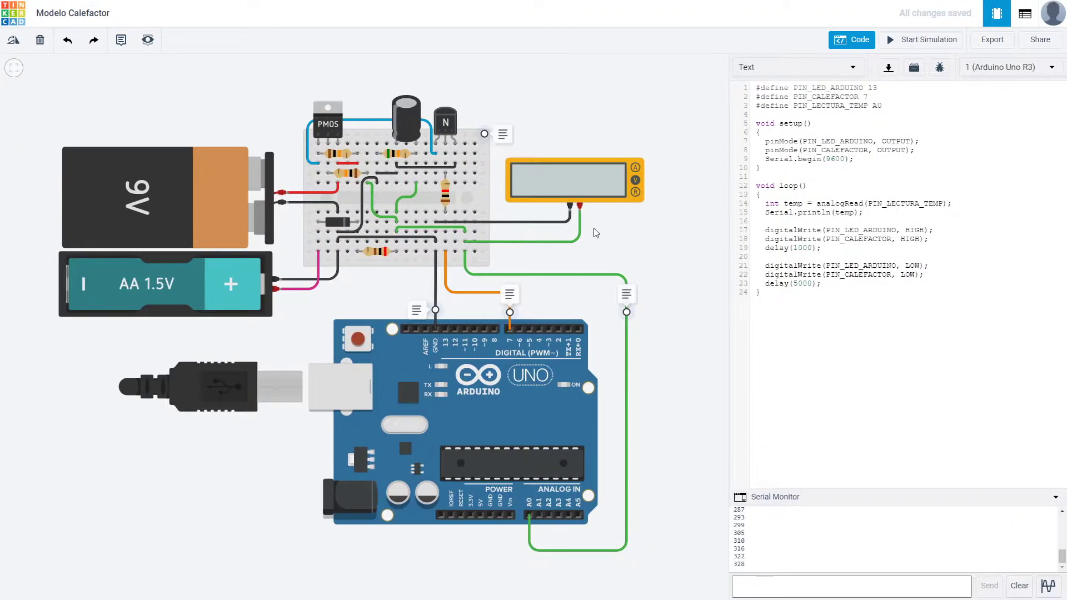
Step: Inspect the 9V battery, the AA 1.5V battery and the multimeter in the circuit
{"action": "left_click", "coordinate": [148, 194]}
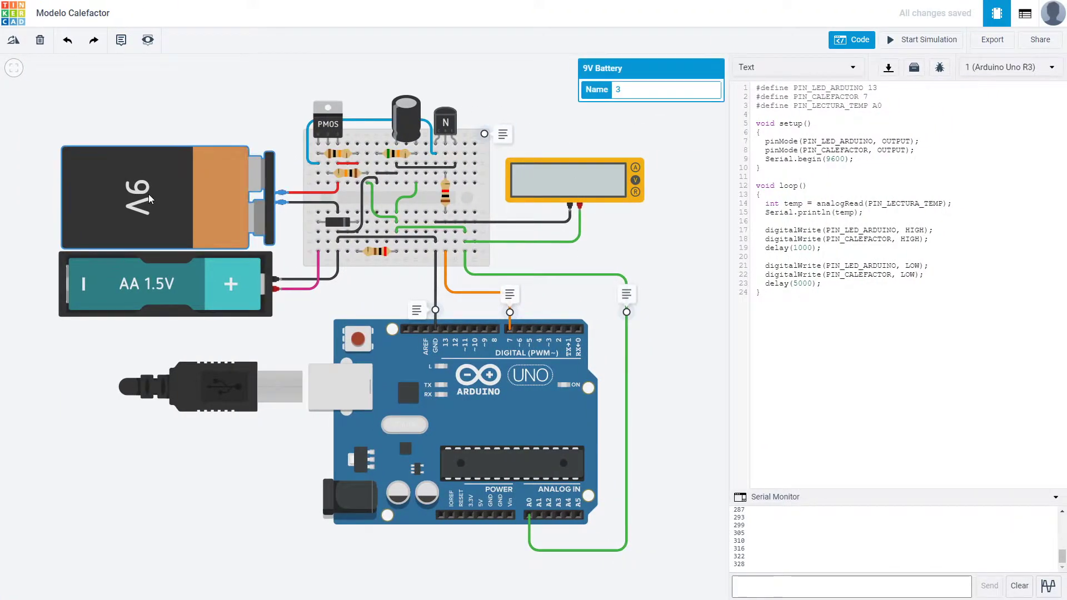
{"action": "left_click", "coordinate": [185, 277]}
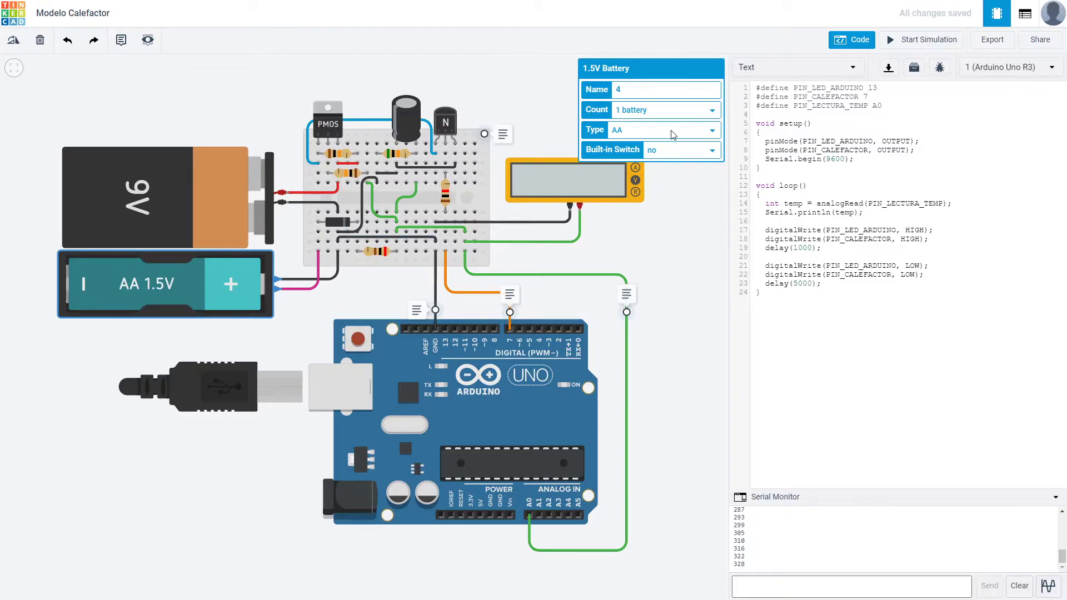
{"action": "left_click", "coordinate": [539, 63]}
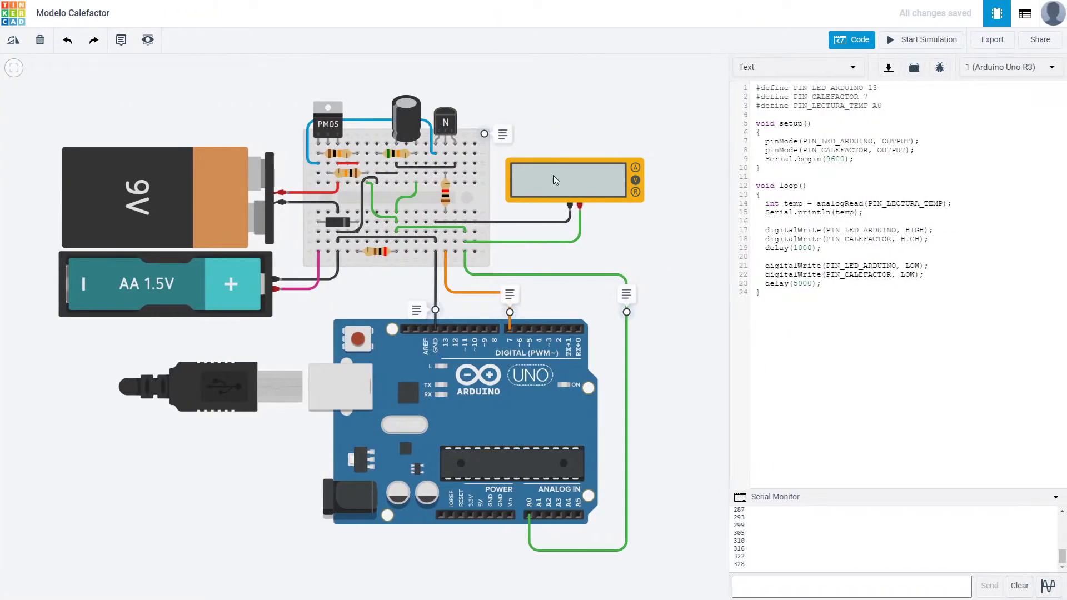
{"action": "left_click", "coordinate": [569, 188]}
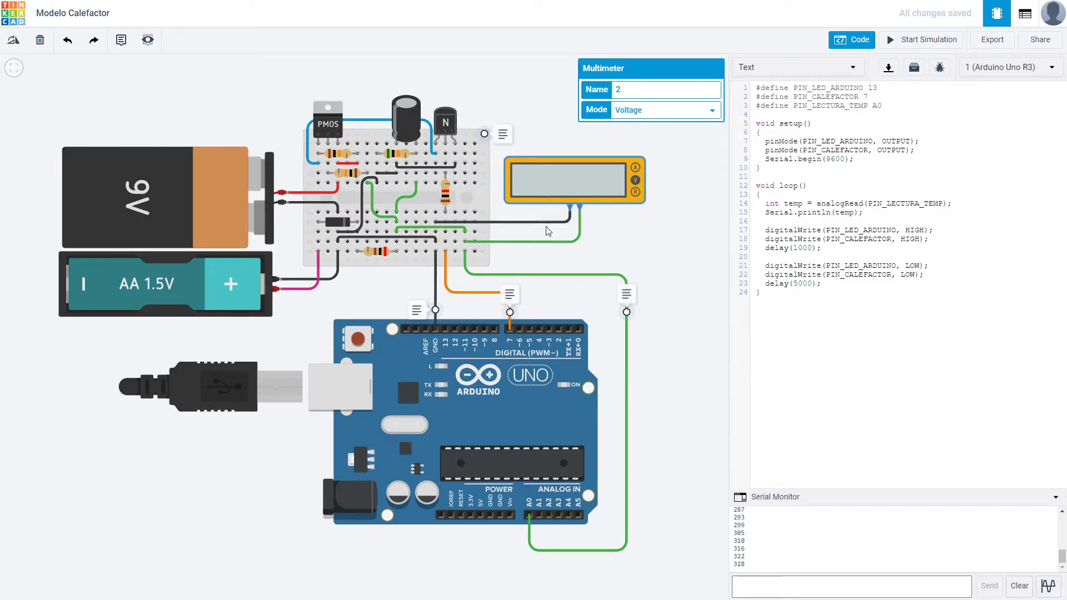
{"action": "left_click", "coordinate": [211, 204]}
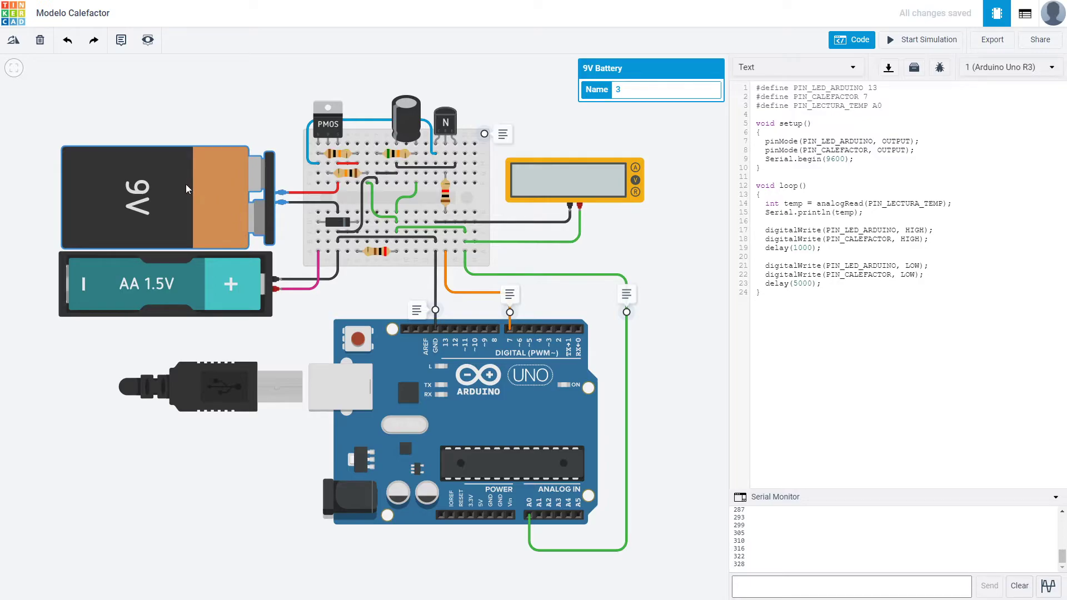
{"action": "left_click", "coordinate": [176, 298]}
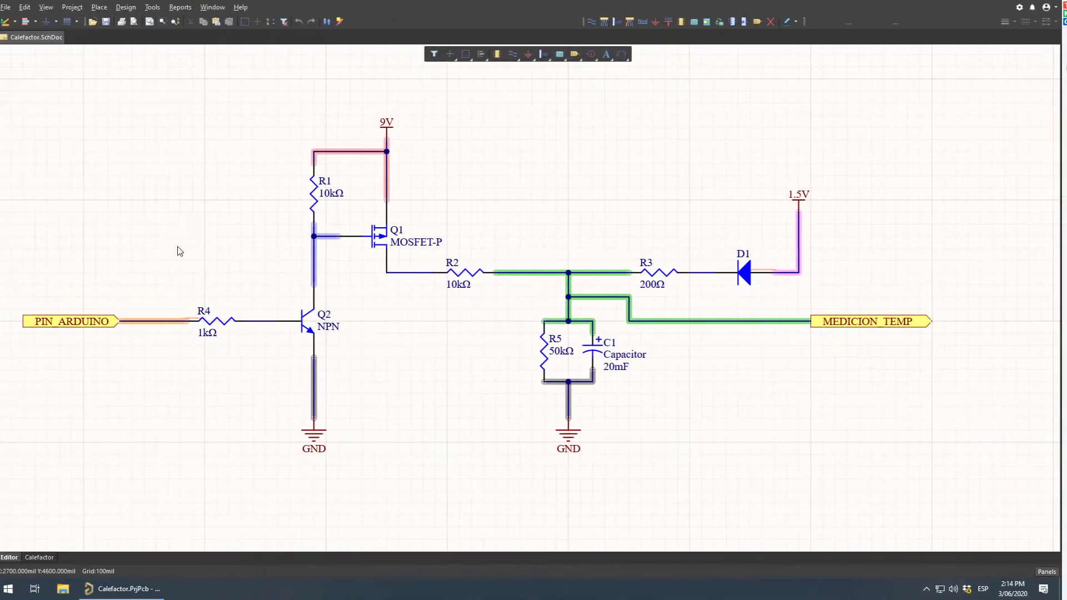
Step: Compare the 9V and 1.5V supplies in the Altium schematic with the batteries' red and pink wires in the Tinkercad circuit
{"action": "left_click", "coordinate": [395, 131]}
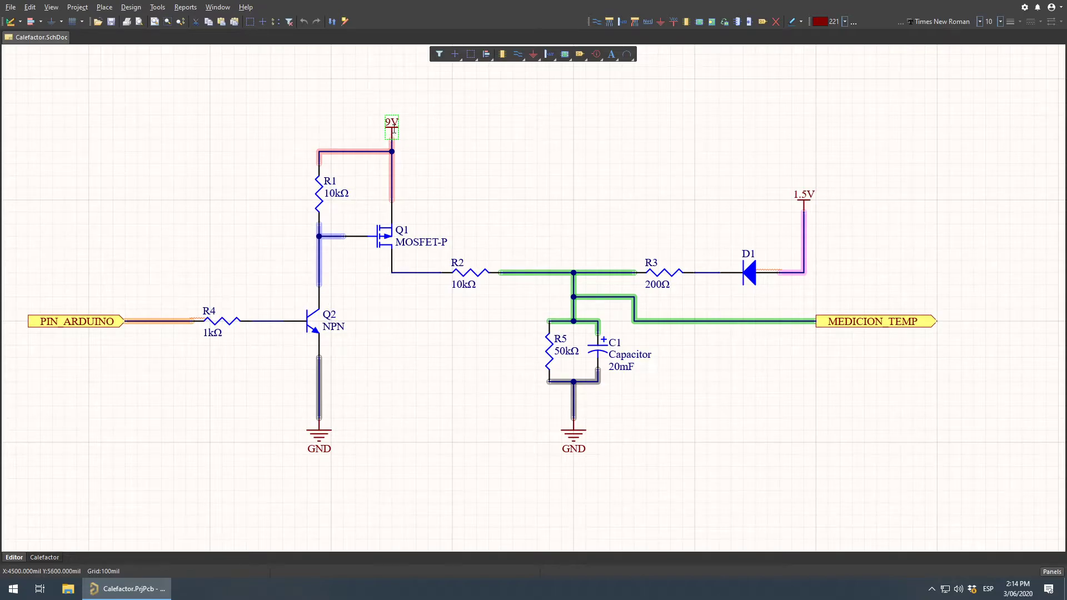
{"action": "left_click", "coordinate": [804, 207]}
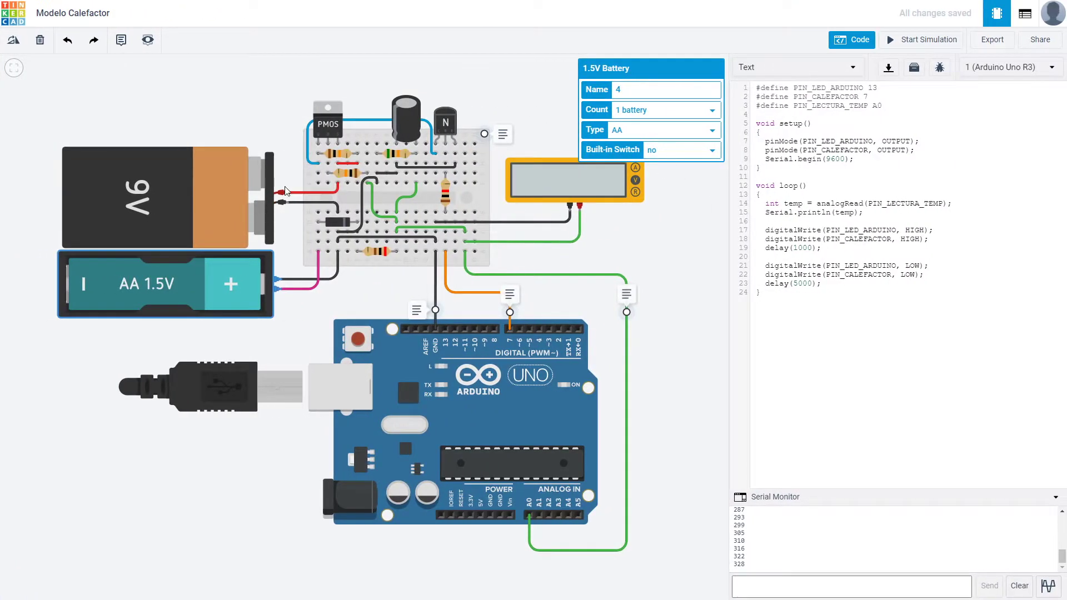
{"action": "scroll", "coordinate": [283, 193], "scroll_direction": "up", "scroll_amount": 5}
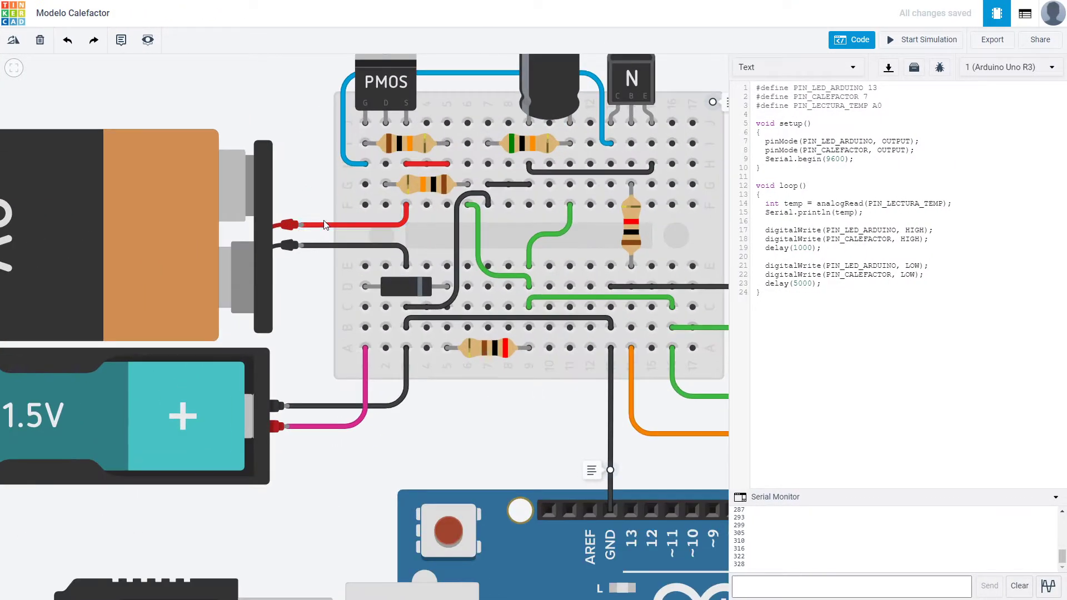
{"action": "left_click", "coordinate": [322, 428]}
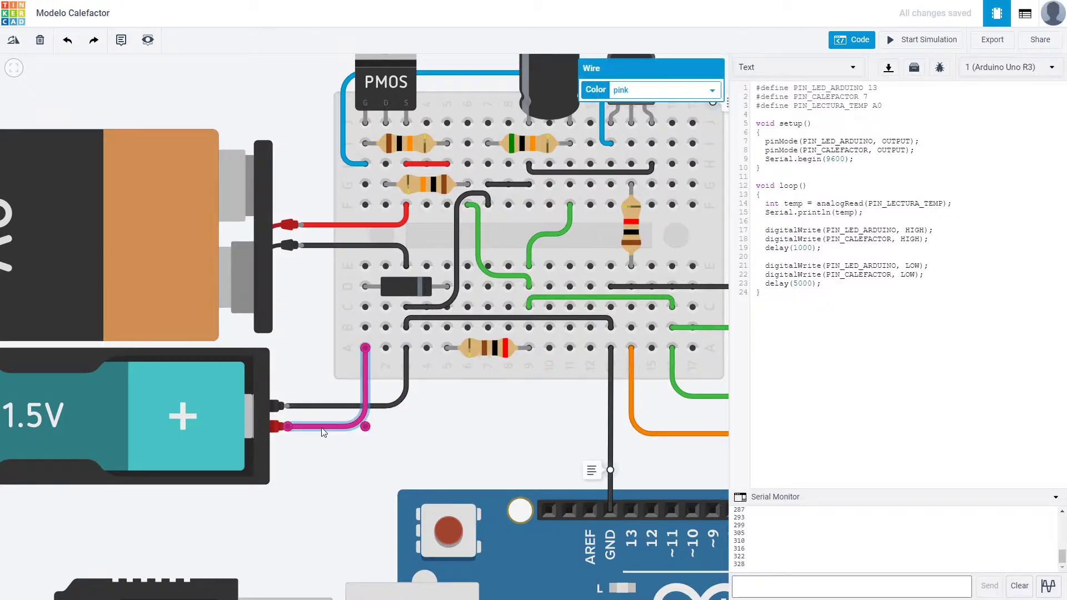
{"action": "left_click", "coordinate": [319, 148]}
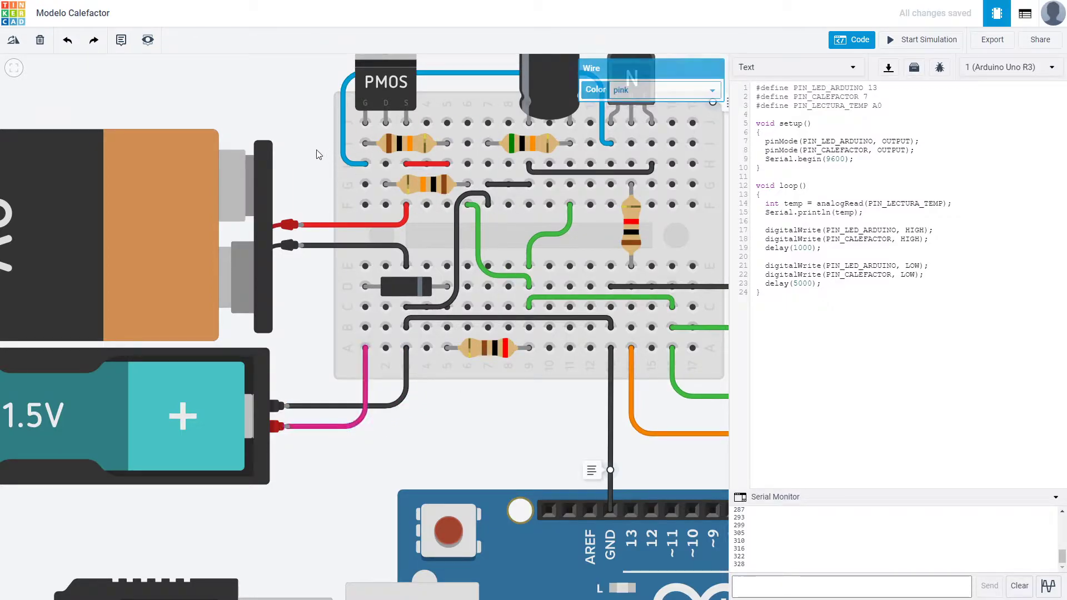
{"action": "scroll", "coordinate": [485, 336], "scroll_direction": "down", "scroll_amount": 3}
{"action": "left_click", "coordinate": [356, 448]}
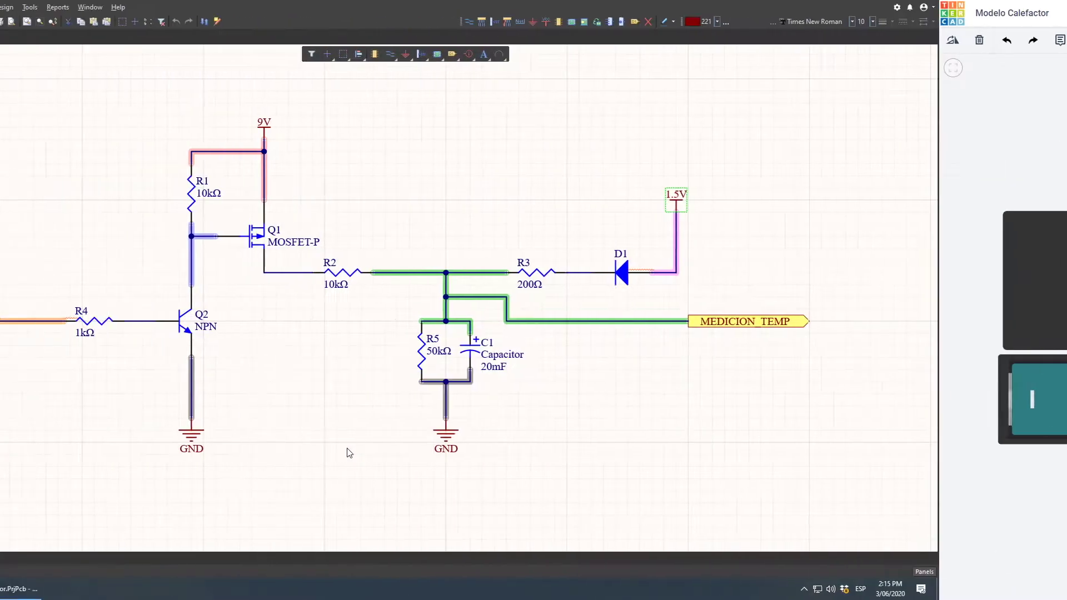
{"action": "left_click", "coordinate": [794, 270]}
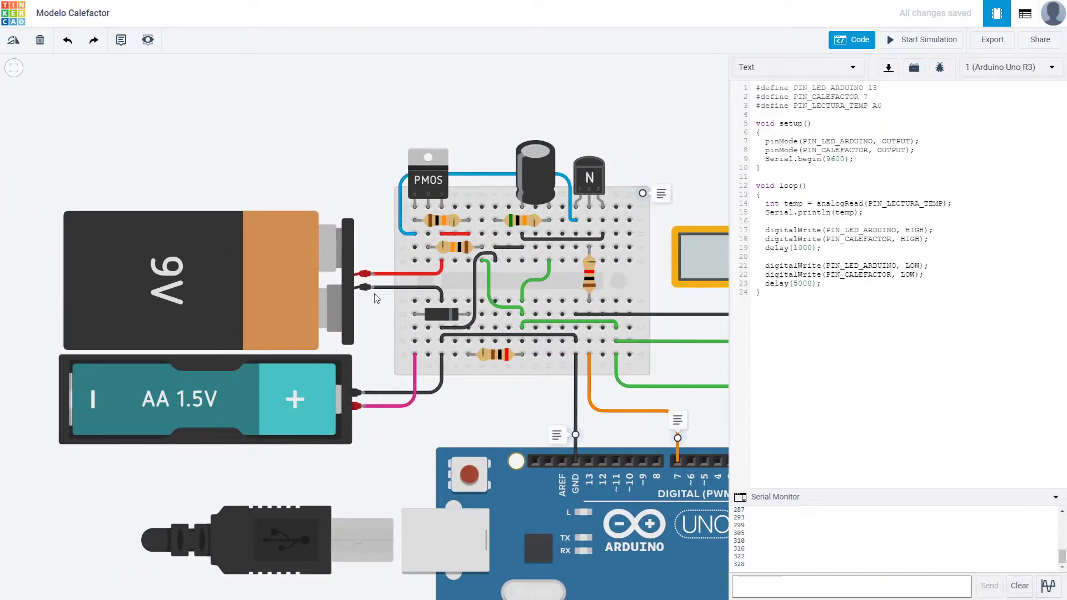
Step: Inspect the 1.5V battery's black wire in Tinkercad and the GND symbol below R5 and C1 in the Altium schematic
{"action": "left_click", "coordinate": [382, 397]}
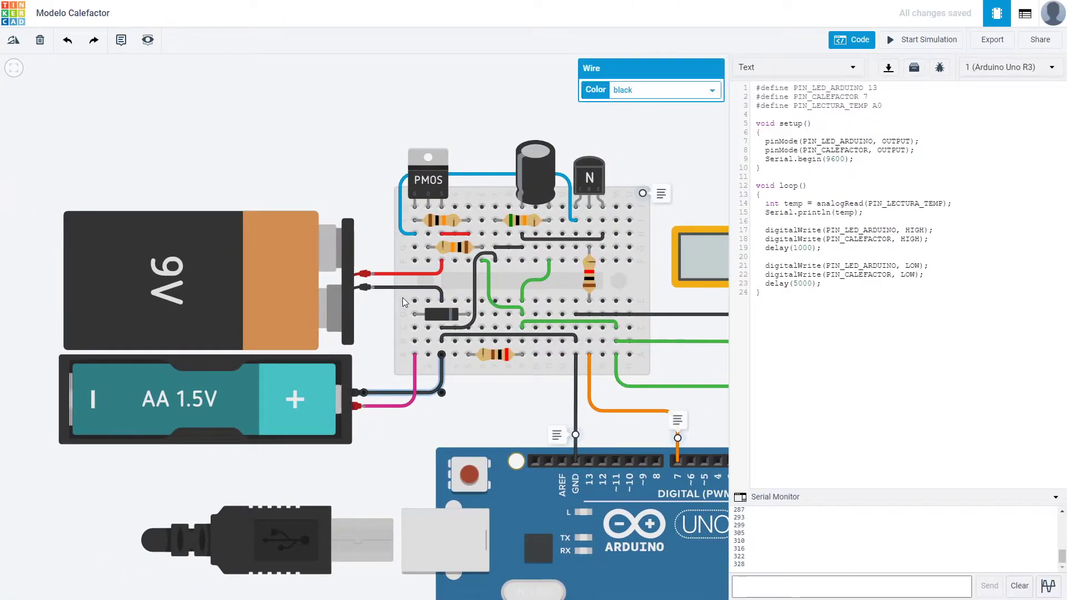
{"action": "left_click", "coordinate": [367, 365]}
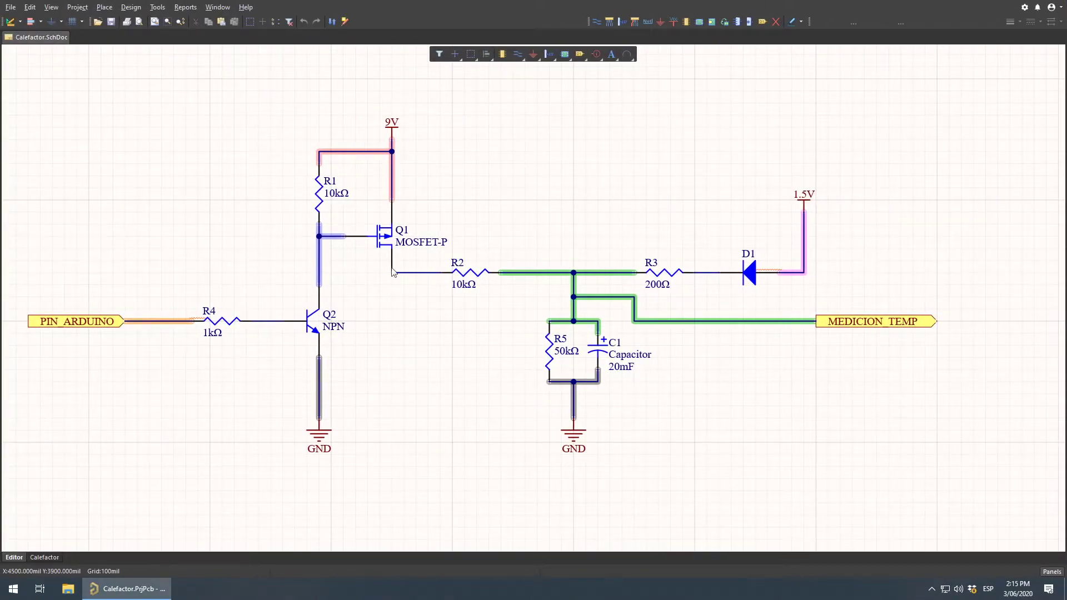
{"action": "scroll", "coordinate": [578, 419], "scroll_direction": "up", "scroll_amount": 5, "text": "ctrl"}
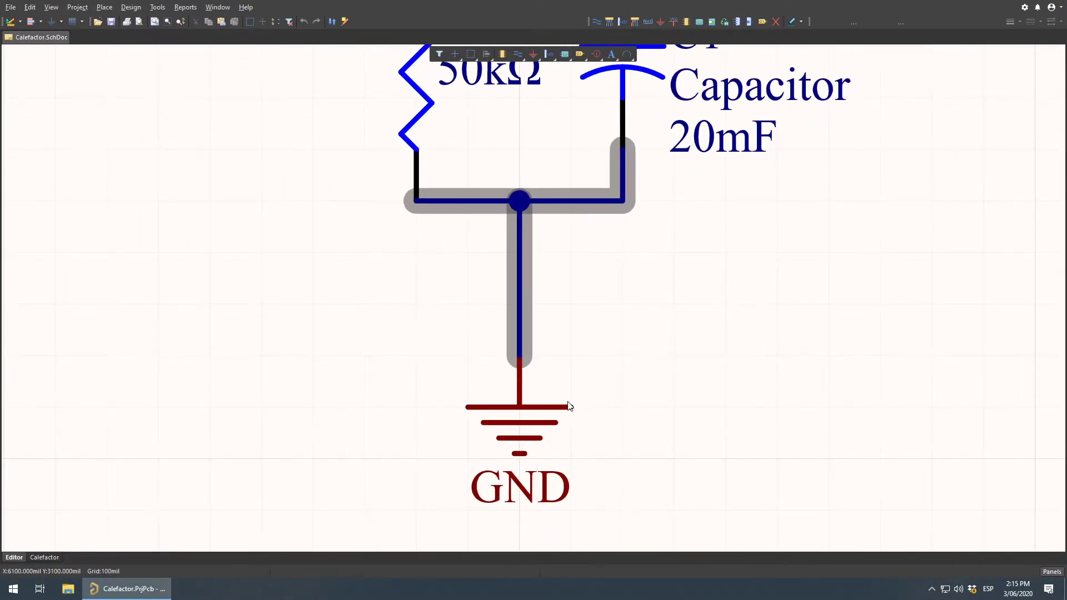
{"action": "left_click", "coordinate": [522, 420]}
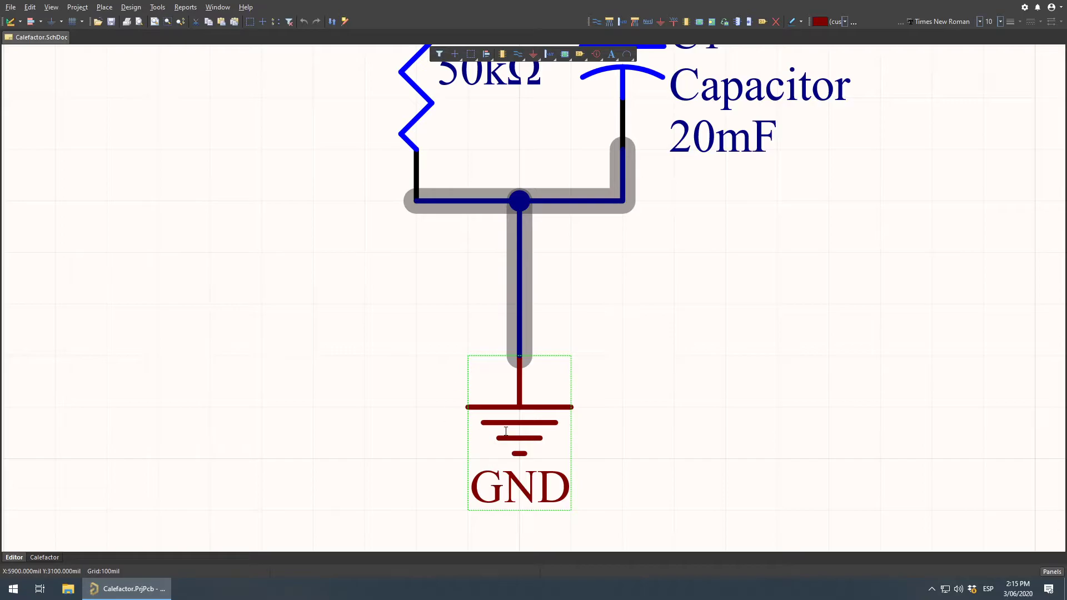
{"action": "scroll", "coordinate": [511, 394], "scroll_direction": "down", "scroll_amount": 5, "text": "ctrl"}
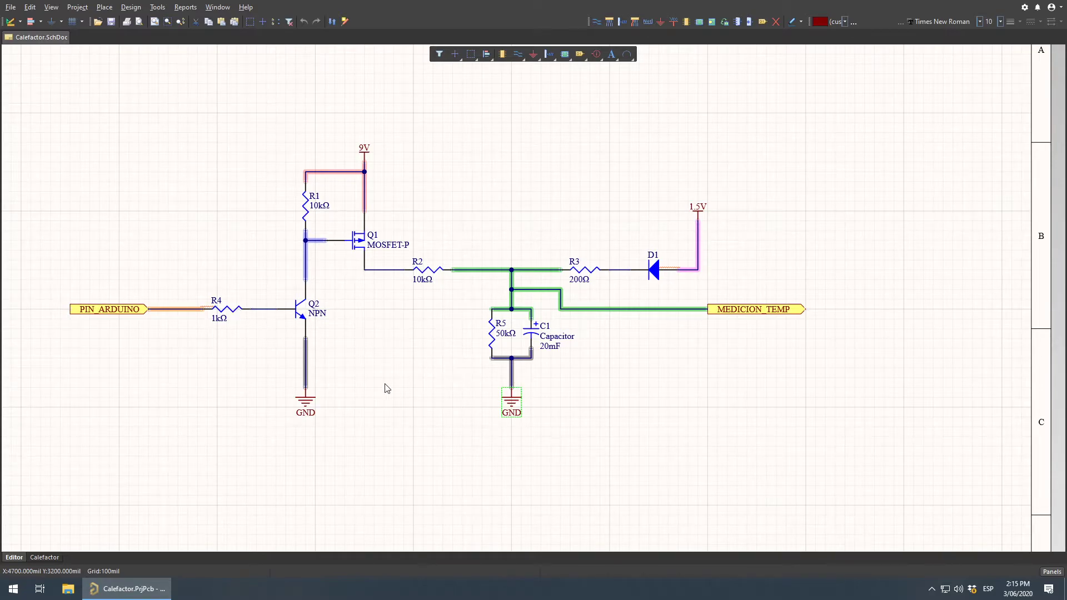
Step: Examine C1, R5 and the green-highlighted node that connects them to R2 and R3 in the schematic
{"action": "mouse_move", "coordinate": [388, 344]}
{"action": "right_mouse_down"}
{"action": "mouse_move", "coordinate": [421, 358]}
{"action": "mouse_move", "coordinate": [521, 361]}
{"action": "right_mouse_up"}
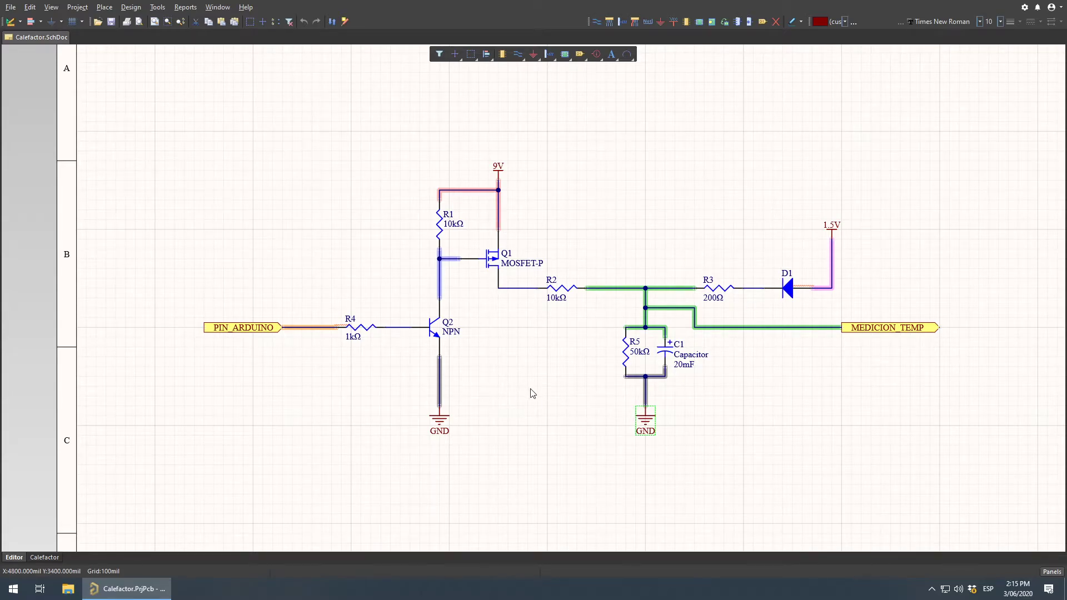
{"action": "scroll", "coordinate": [719, 361], "scroll_direction": "up", "scroll_amount": 5, "text": "ctrl"}
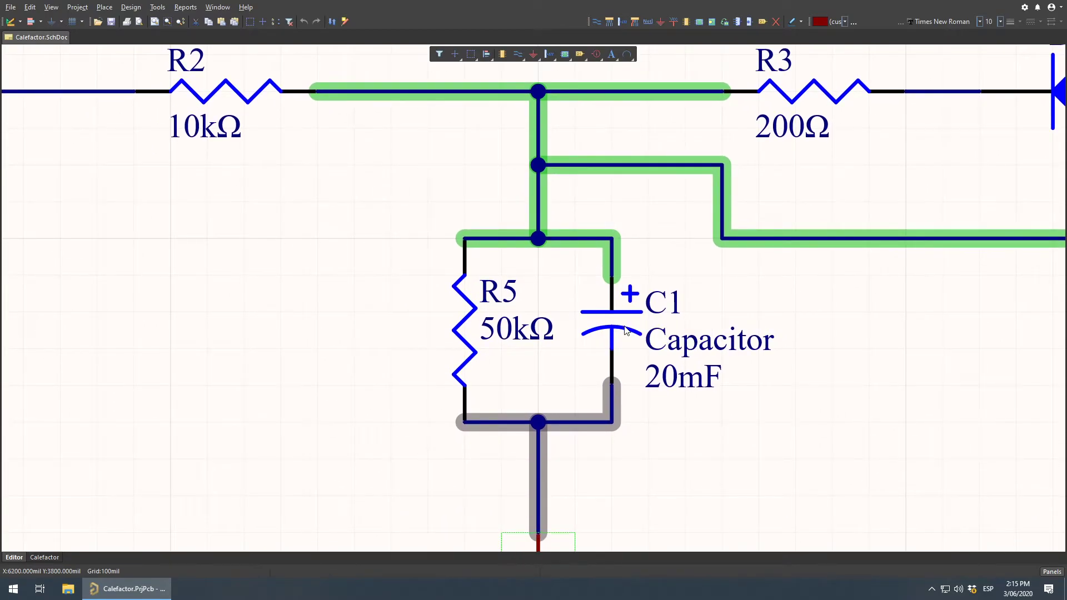
{"action": "scroll", "coordinate": [624, 331], "scroll_direction": "down", "scroll_amount": 2, "text": "ctrl"}
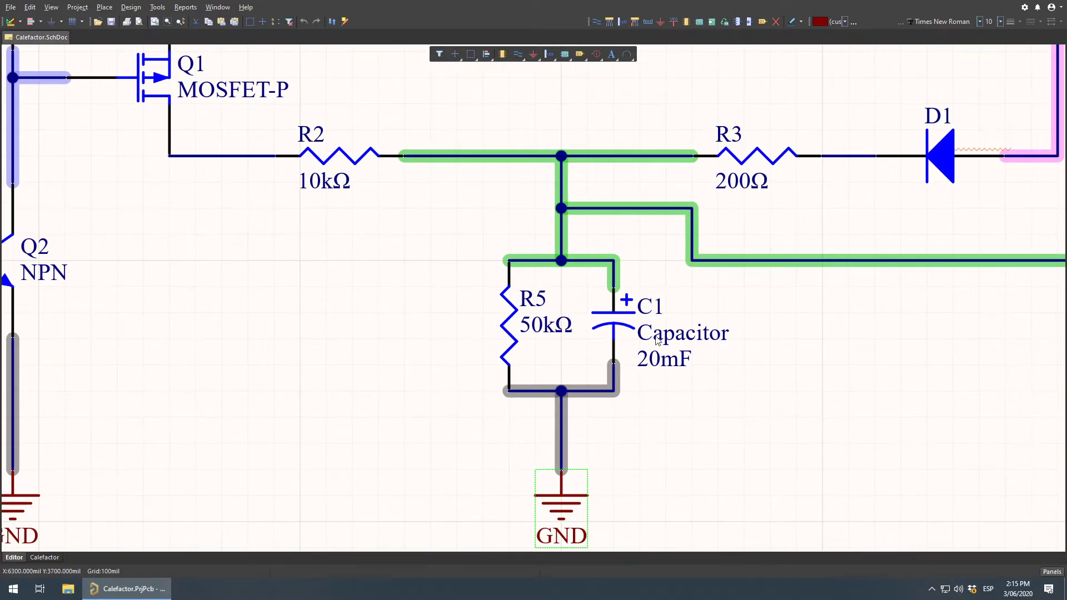
{"action": "scroll", "coordinate": [684, 378], "scroll_direction": "up", "scroll_amount": 2, "text": "ctrl"}
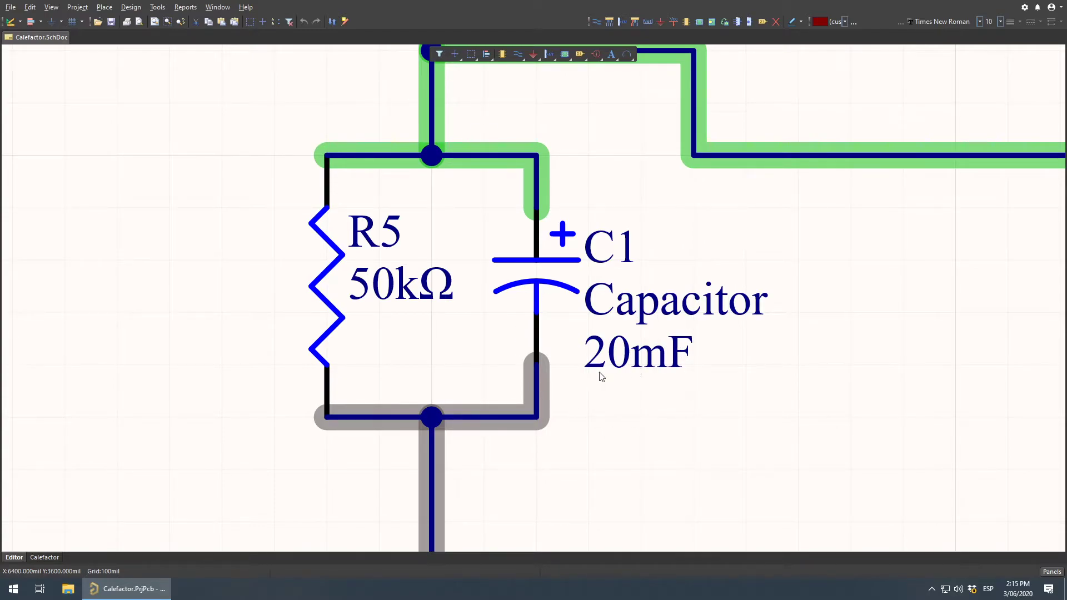
{"action": "right_click_drag", "start_coordinate": [418, 352], "coordinate": [508, 391]}
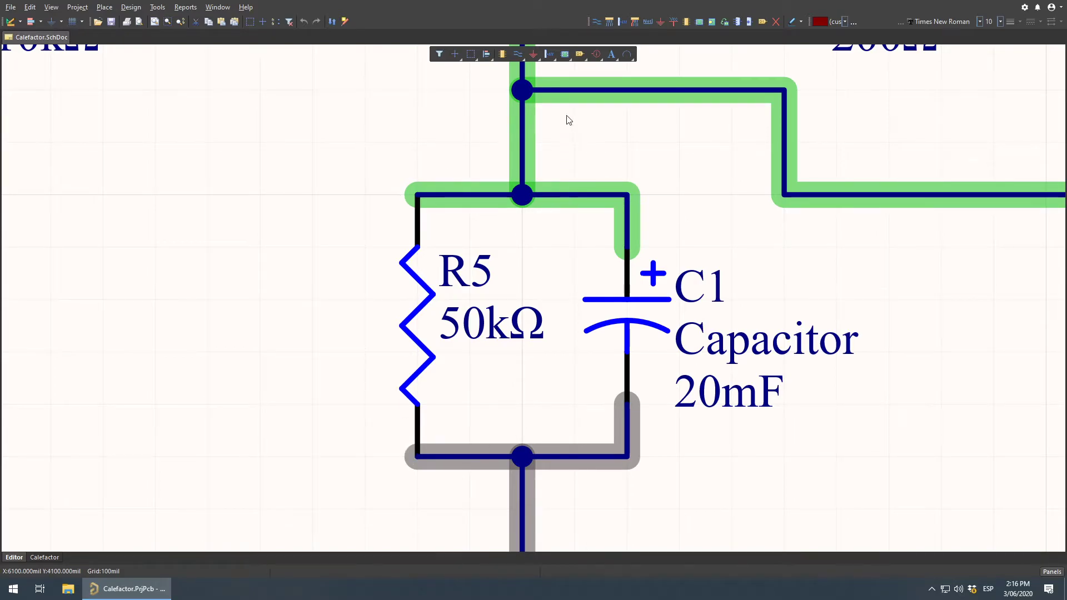
{"action": "scroll", "coordinate": [716, 178], "scroll_direction": "down", "scroll_amount": 2, "text": "ctrl"}
{"action": "scroll", "coordinate": [715, 178], "scroll_direction": "down", "scroll_amount": 2, "text": "ctrl"}
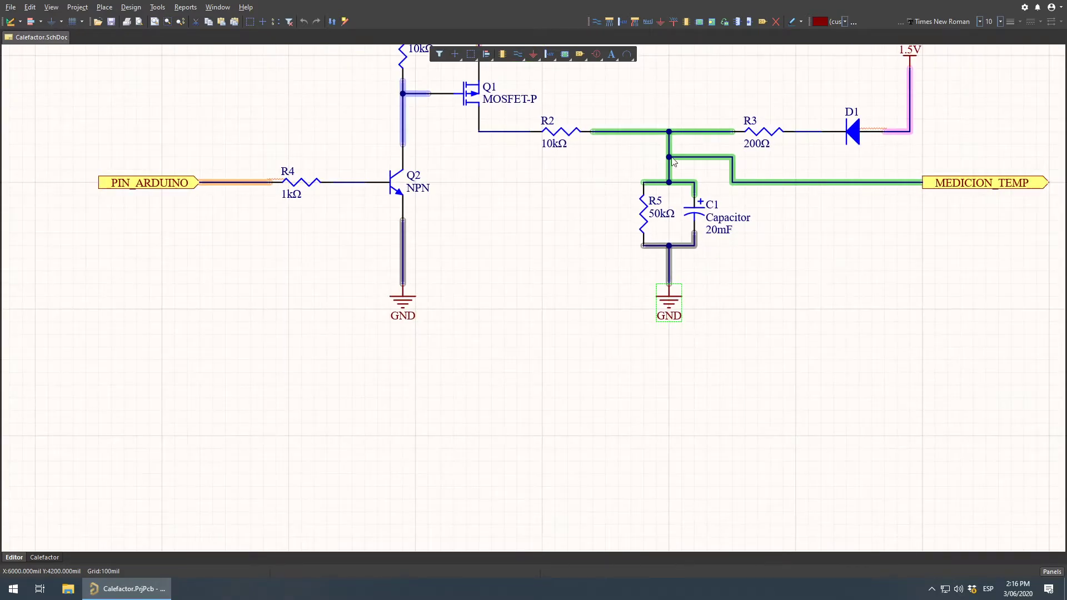
{"action": "scroll", "coordinate": [637, 171], "scroll_direction": "up", "scroll_amount": 3, "text": "ctrl"}
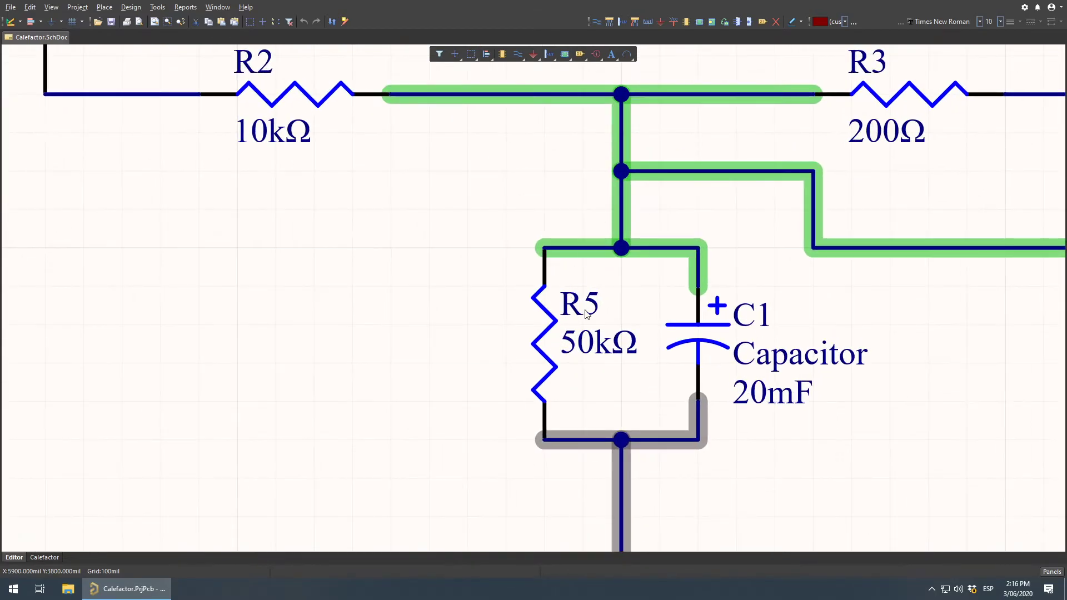
Step: Select resistor R5 and capacitor C1 in turn to compare the two parallel components
{"action": "left_click", "coordinate": [538, 344]}
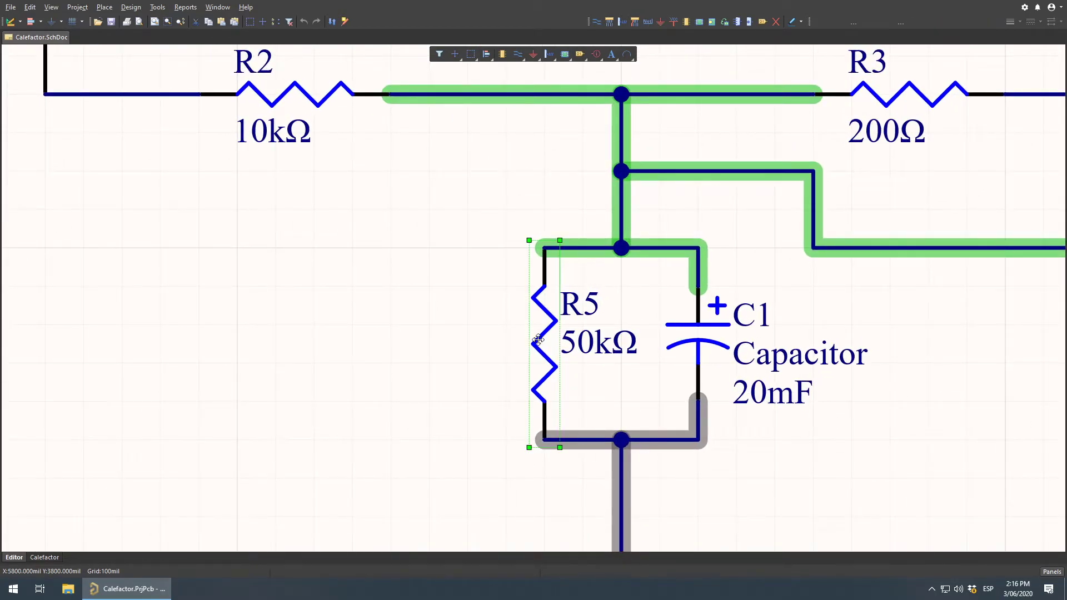
{"action": "left_click", "coordinate": [714, 338]}
{"action": "left_click", "coordinate": [542, 351]}
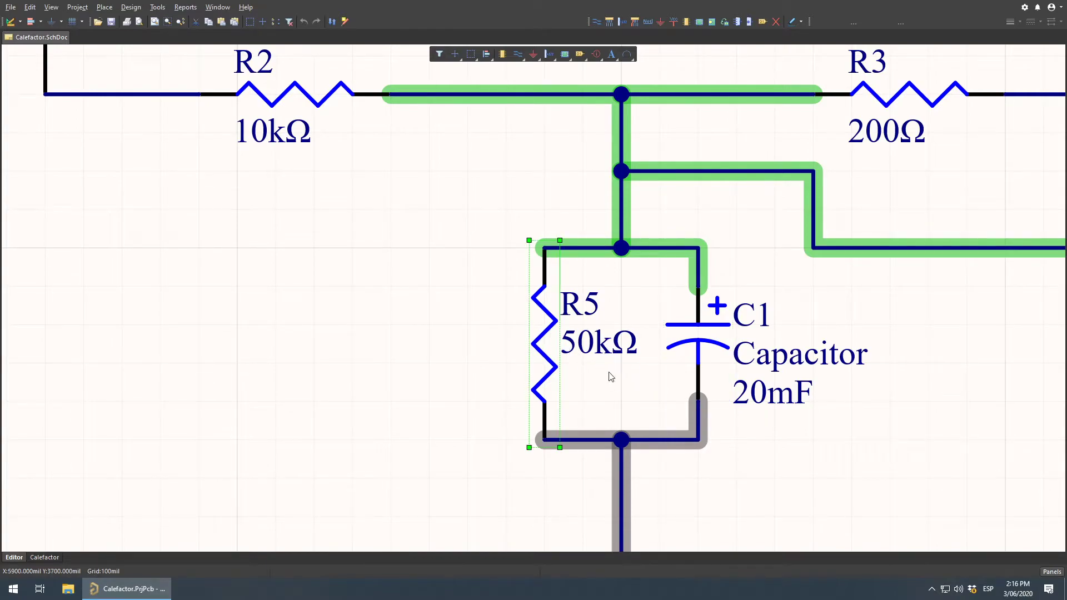
{"action": "left_click", "coordinate": [698, 330]}
{"action": "left_click", "coordinate": [362, 363]}
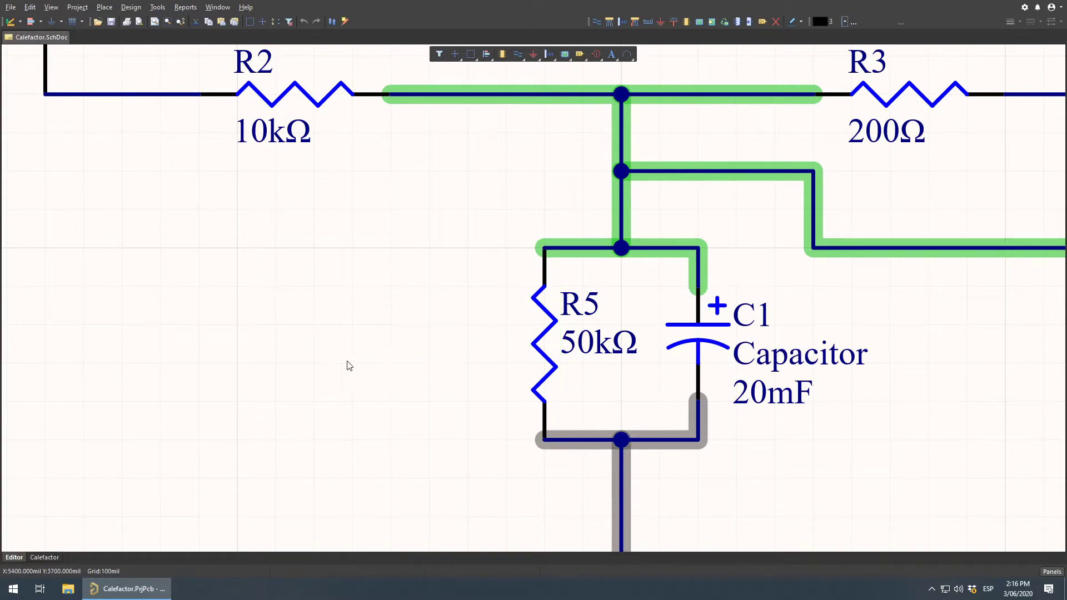
{"action": "left_click", "coordinate": [700, 330]}
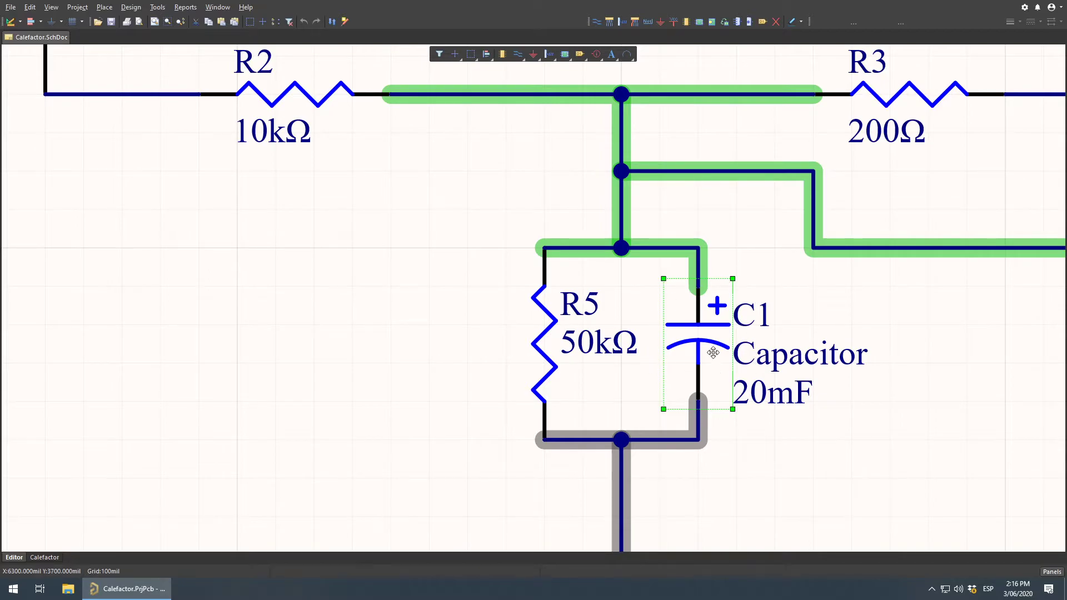
Step: Inspect the GND symbol below C1 and the green line leading to the MEDICION_TEMP port
{"action": "scroll", "coordinate": [682, 293], "scroll_direction": "down", "scroll_amount": 3, "text": "ctrl"}
{"action": "right_click_drag", "start_coordinate": [706, 327], "coordinate": [588, 353]}
{"action": "scroll", "coordinate": [551, 336], "scroll_direction": "up", "scroll_amount": 2, "text": "ctrl"}
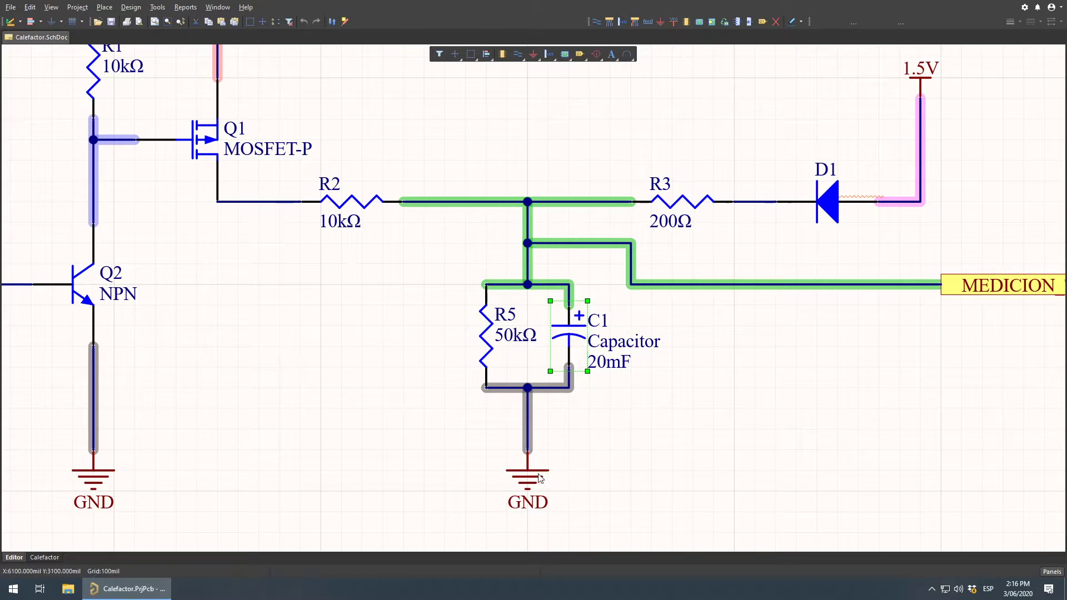
{"action": "left_click", "coordinate": [532, 463]}
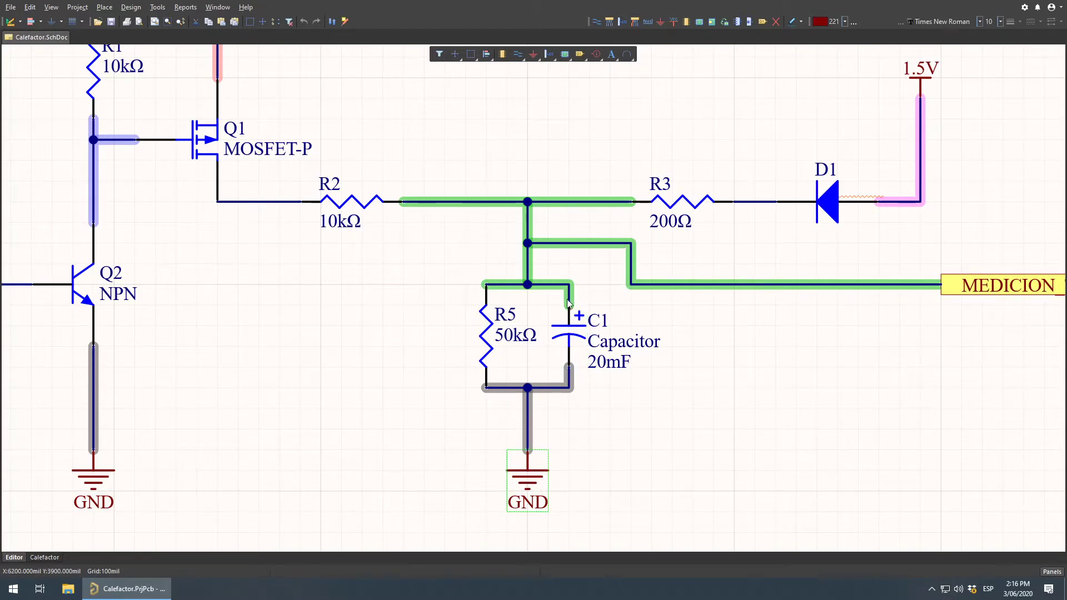
{"action": "right_click_drag", "start_coordinate": [972, 356], "coordinate": [677, 370]}
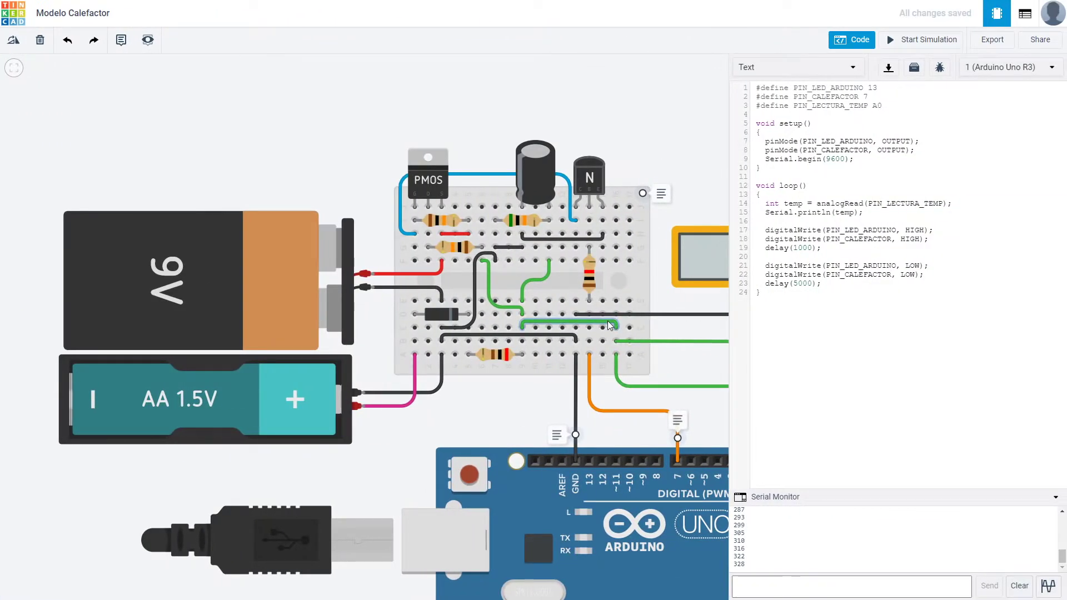
Step: Hide the Arduino code in Tinkercad and inspect the green breadboard wires and the multimeter connections
{"action": "scroll", "coordinate": [677, 281], "scroll_direction": "down", "scroll_amount": 2}
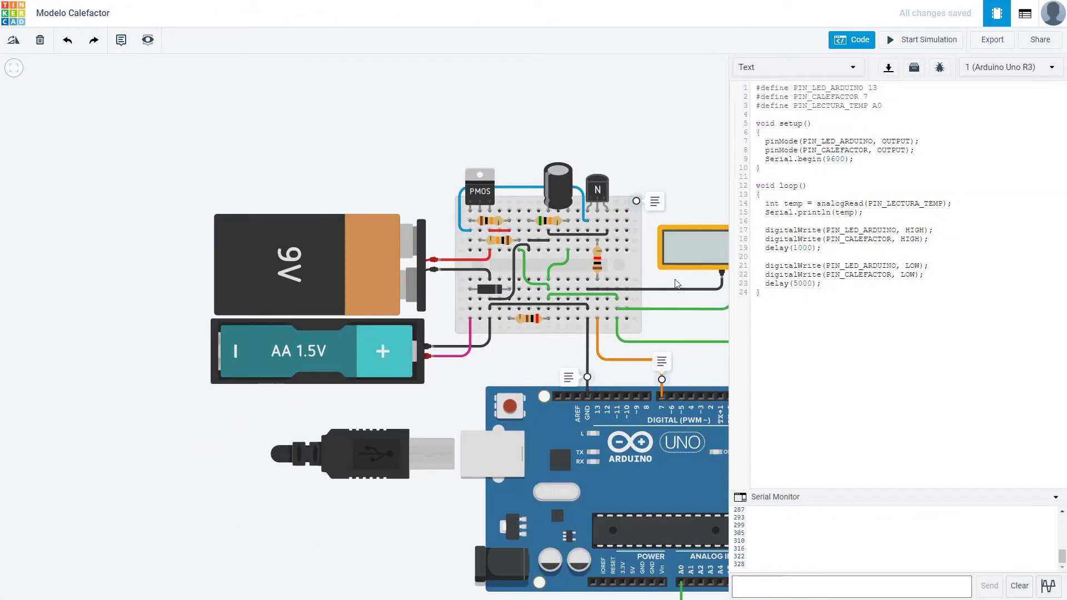
{"action": "left_click", "coordinate": [858, 39]}
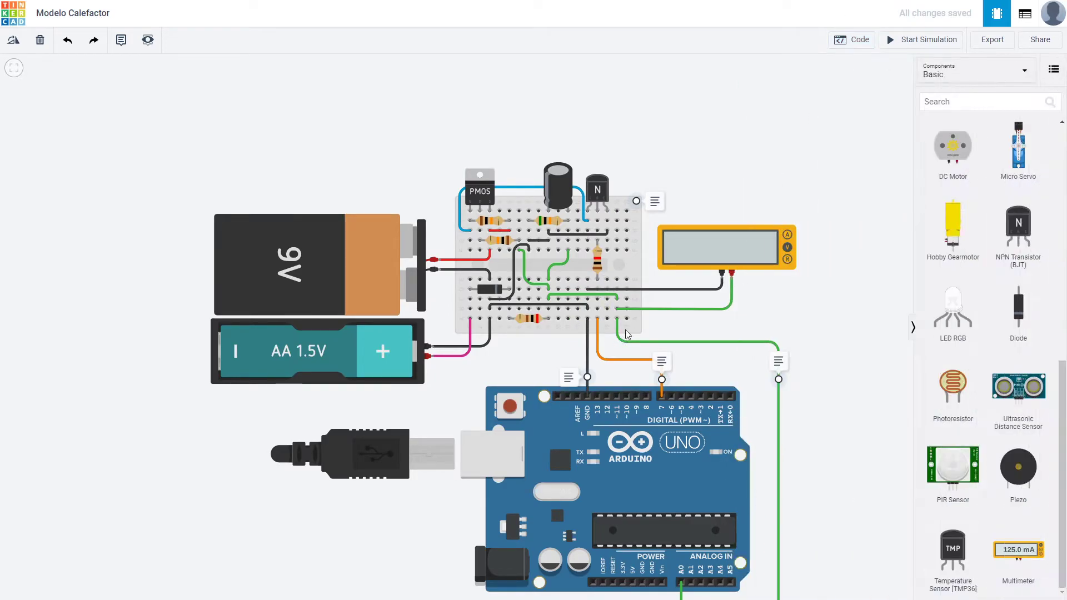
{"action": "scroll", "coordinate": [592, 300], "scroll_direction": "up", "scroll_amount": 2}
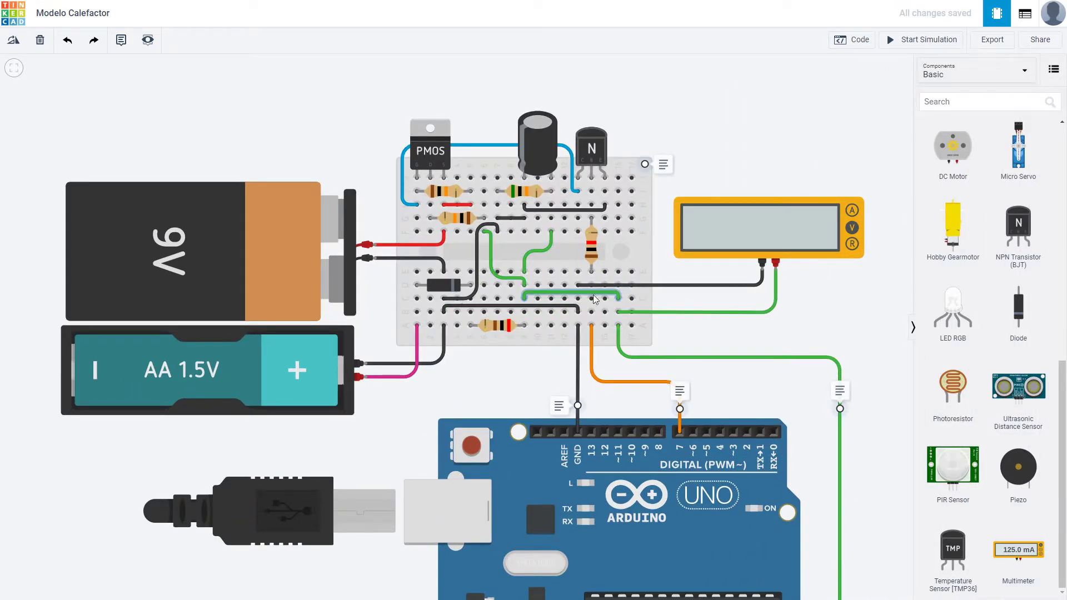
Step: Trace the green wire toward the Arduino, then switch to the Altium Designer schematic and select C1 and R5 in turn
{"action": "left_click_drag", "start_coordinate": [884, 511], "coordinate": [849, 227]}
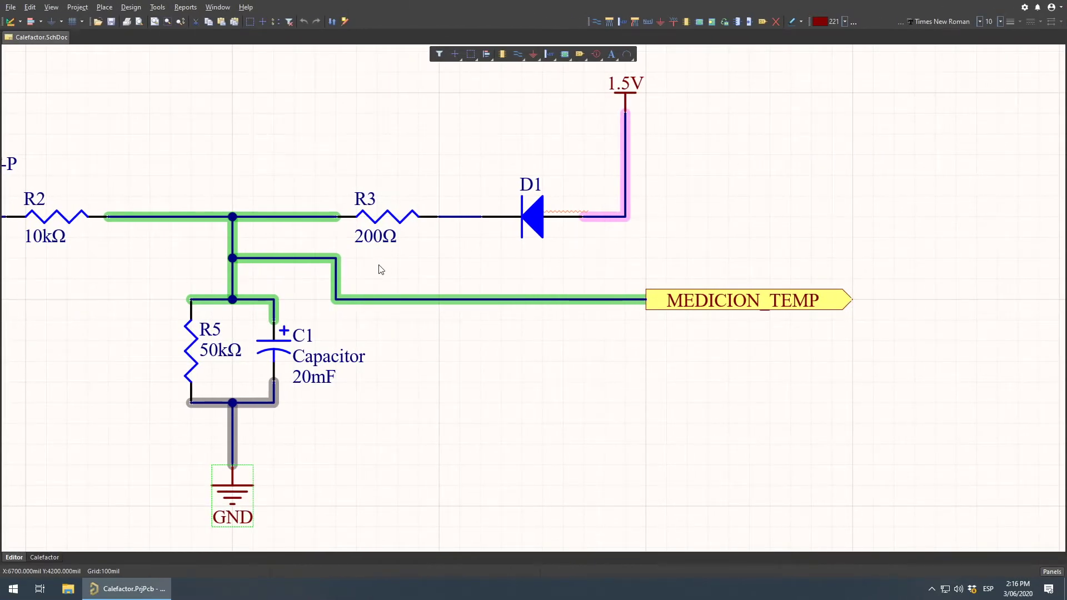
{"action": "right_click_drag", "start_coordinate": [381, 269], "coordinate": [614, 304]}
{"action": "scroll", "coordinate": [574, 312], "scroll_direction": "up", "scroll_amount": 3, "text": "ctrl"}
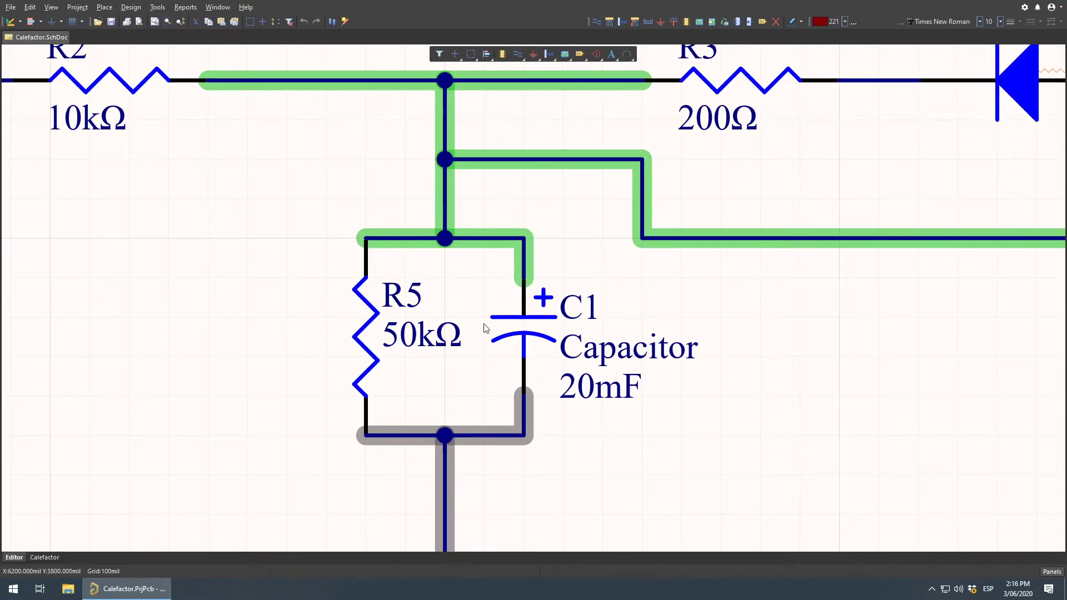
{"action": "left_click", "coordinate": [523, 333]}
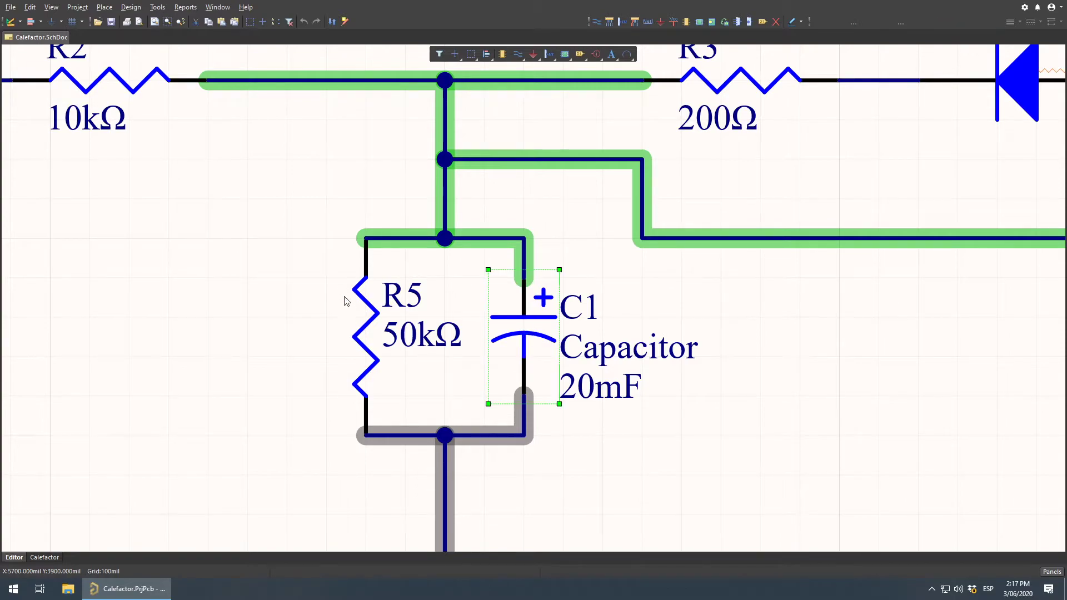
{"action": "left_click", "coordinate": [375, 348]}
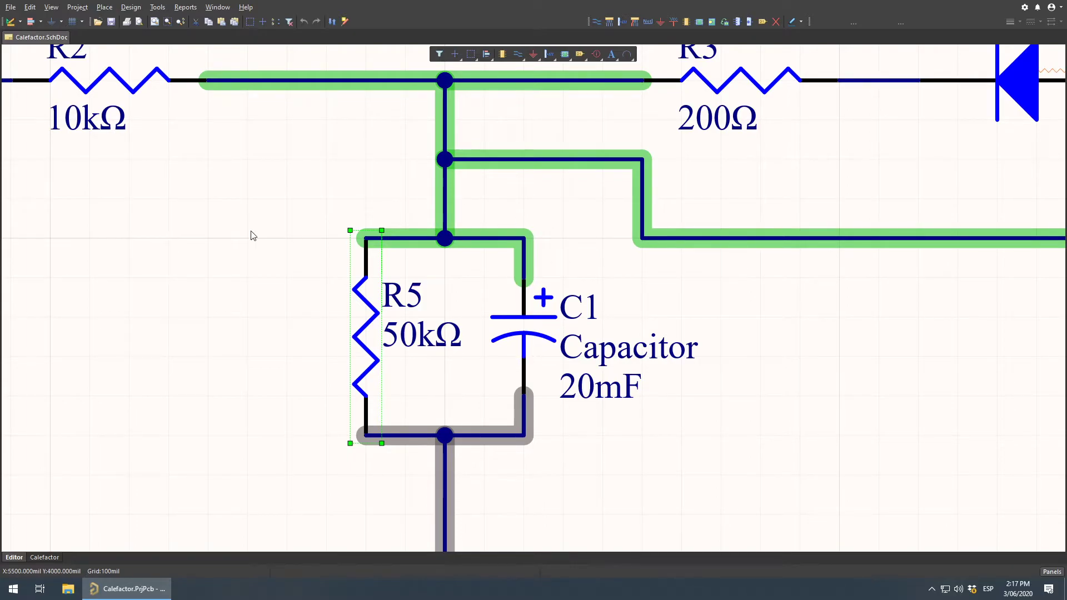
{"action": "scroll", "coordinate": [536, 271], "scroll_direction": "down", "scroll_amount": 4, "text": "ctrl"}
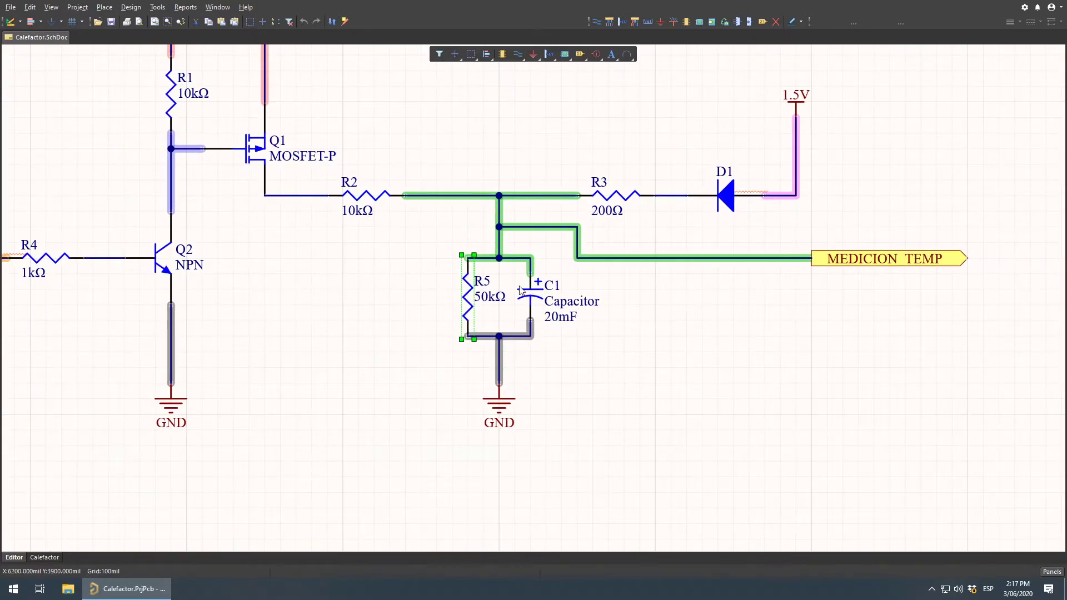
{"action": "scroll", "coordinate": [525, 278], "scroll_direction": "up", "scroll_amount": 3, "text": "ctrl"}
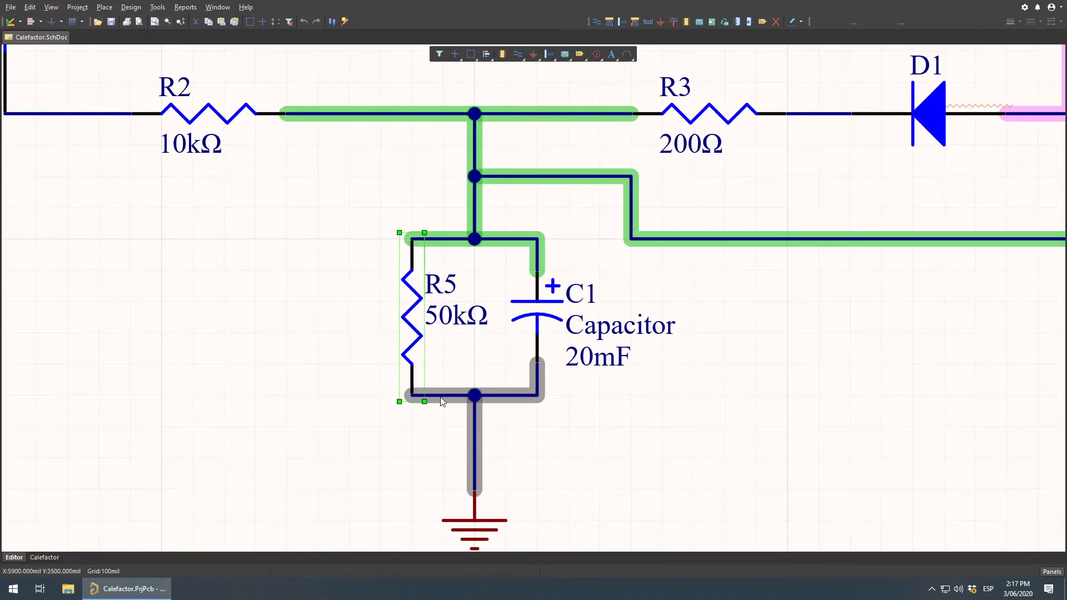
{"action": "scroll", "coordinate": [463, 275], "scroll_direction": "down", "scroll_amount": 2, "text": "ctrl"}
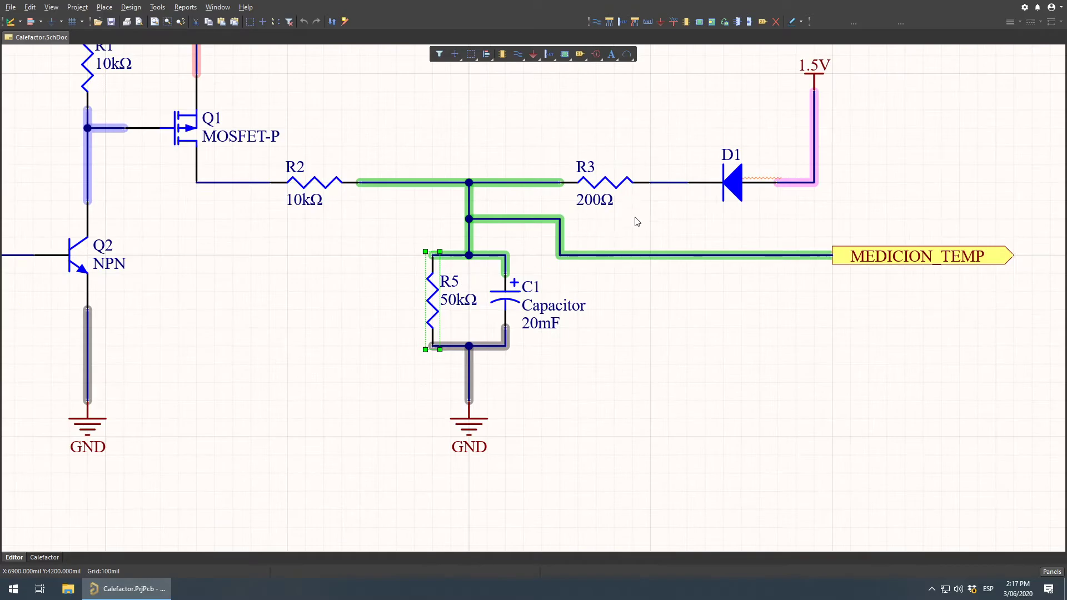
Step: Select the 1.5V supply, resistor R3 and diode D1's pin in turn to examine that branch, then clear the selection
{"action": "right_click_drag", "start_coordinate": [637, 220], "coordinate": [586, 285]}
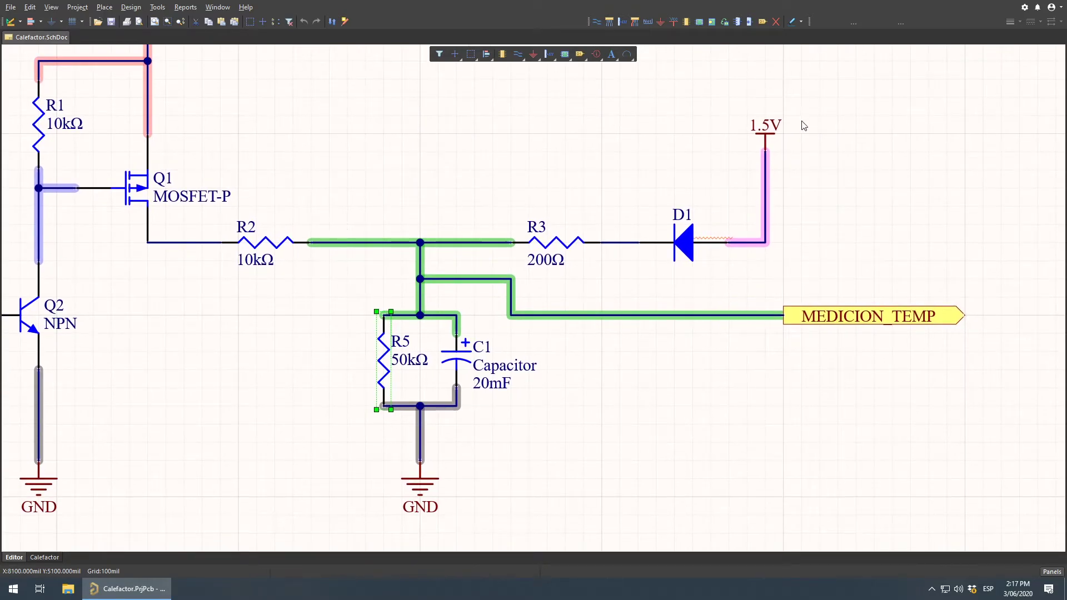
{"action": "left_click", "coordinate": [765, 129]}
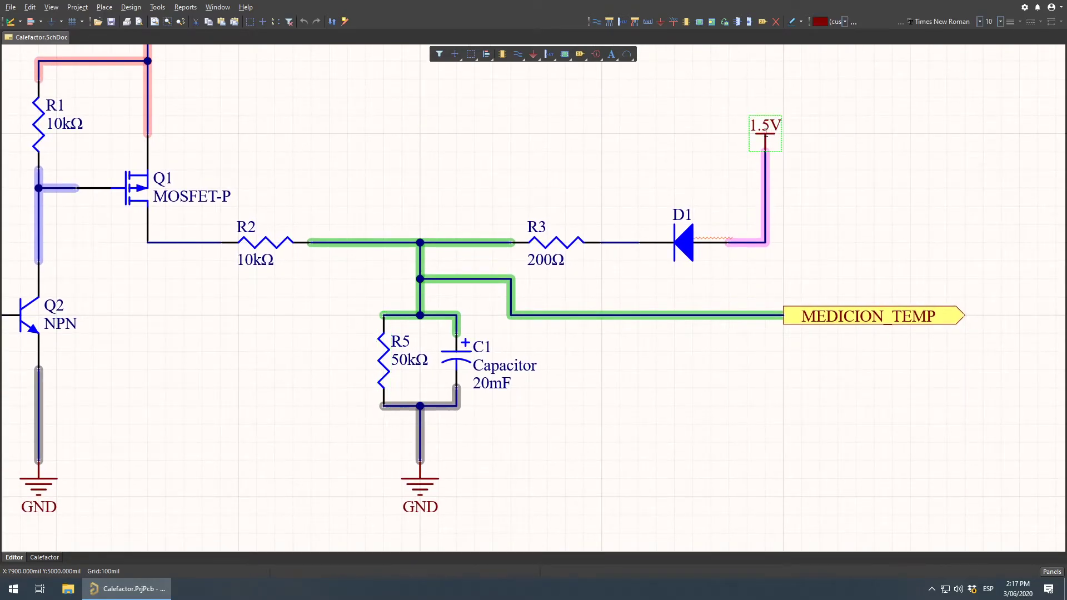
{"action": "left_click", "coordinate": [557, 246]}
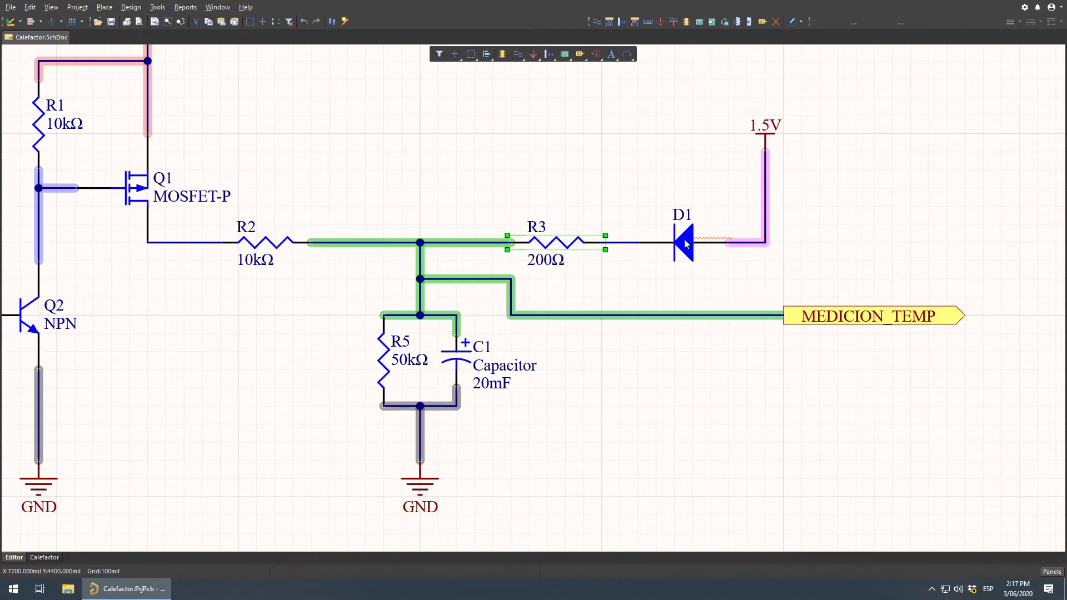
{"action": "left_click", "coordinate": [704, 243]}
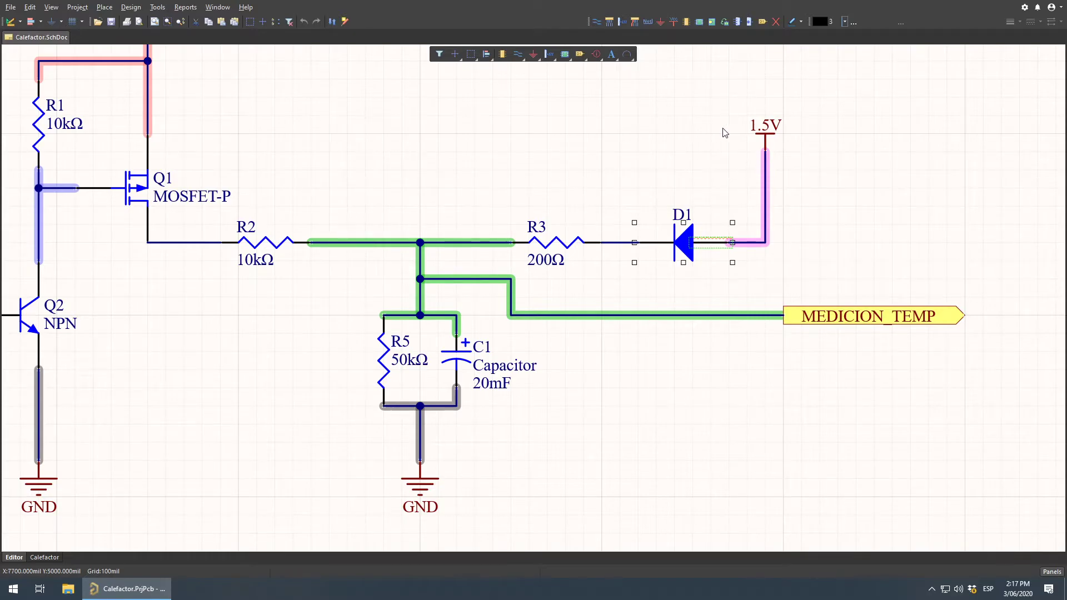
{"action": "scroll", "coordinate": [742, 196], "scroll_direction": "up", "scroll_amount": 3, "text": "ctrl"}
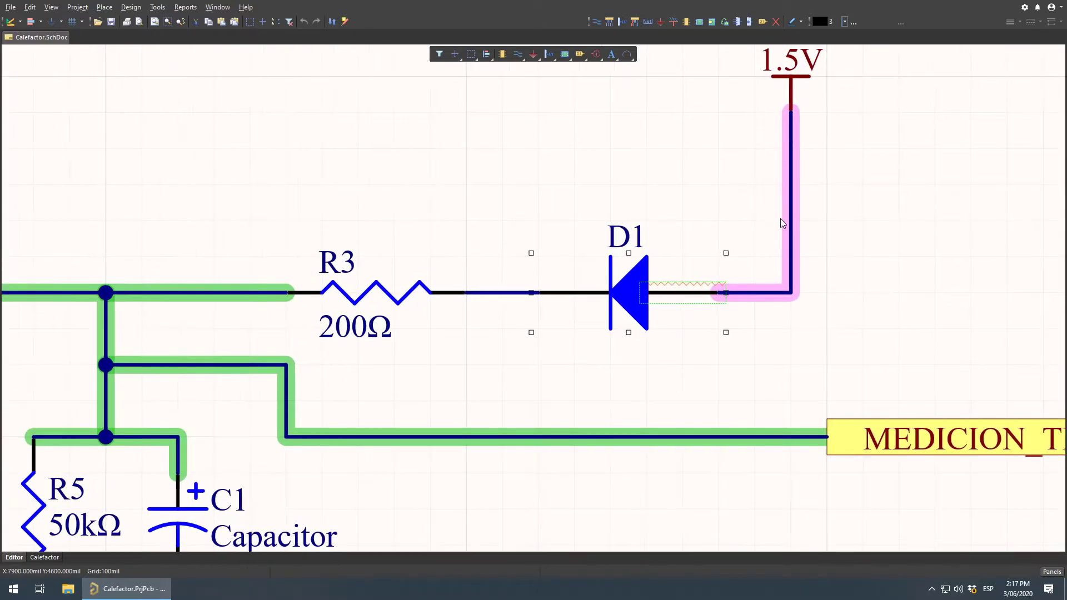
{"action": "left_click", "coordinate": [601, 159]}
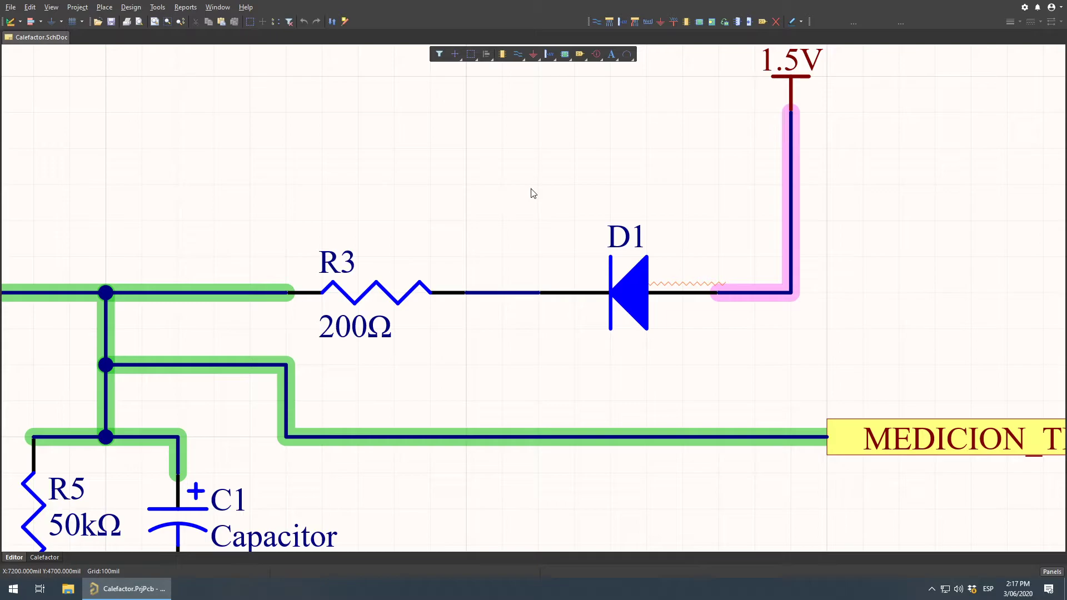
{"action": "scroll", "coordinate": [562, 190], "scroll_direction": "down", "scroll_amount": 3, "text": "ctrl"}
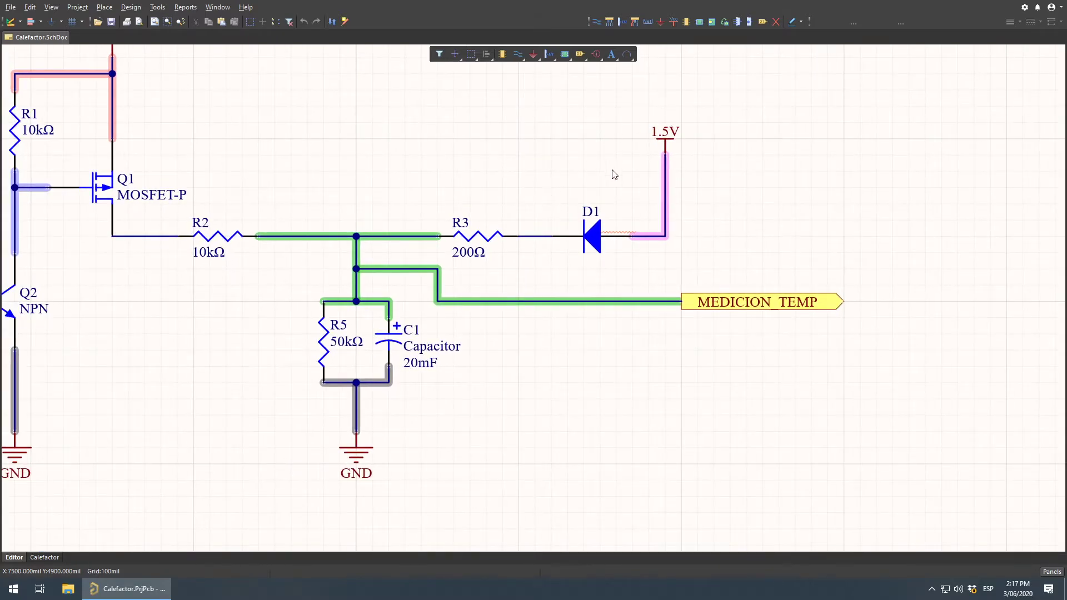
Step: Inspect diode D1 and resistor R3 one after the other by selecting each in the schematic
{"action": "right_click_drag", "start_coordinate": [517, 152], "coordinate": [619, 200]}
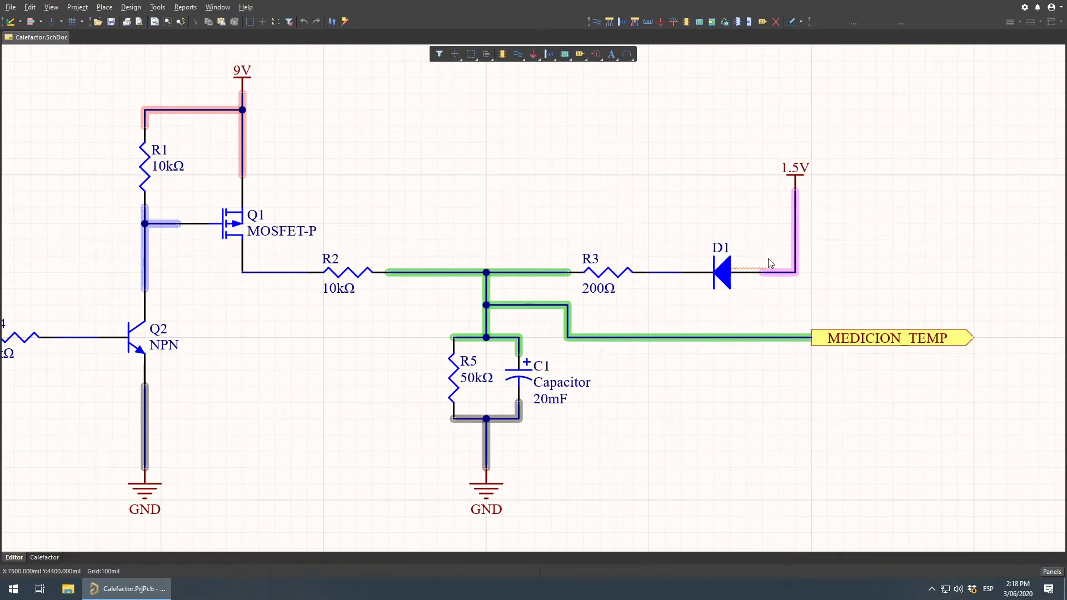
{"action": "scroll", "coordinate": [684, 248], "scroll_direction": "up", "scroll_amount": 3, "text": "ctrl"}
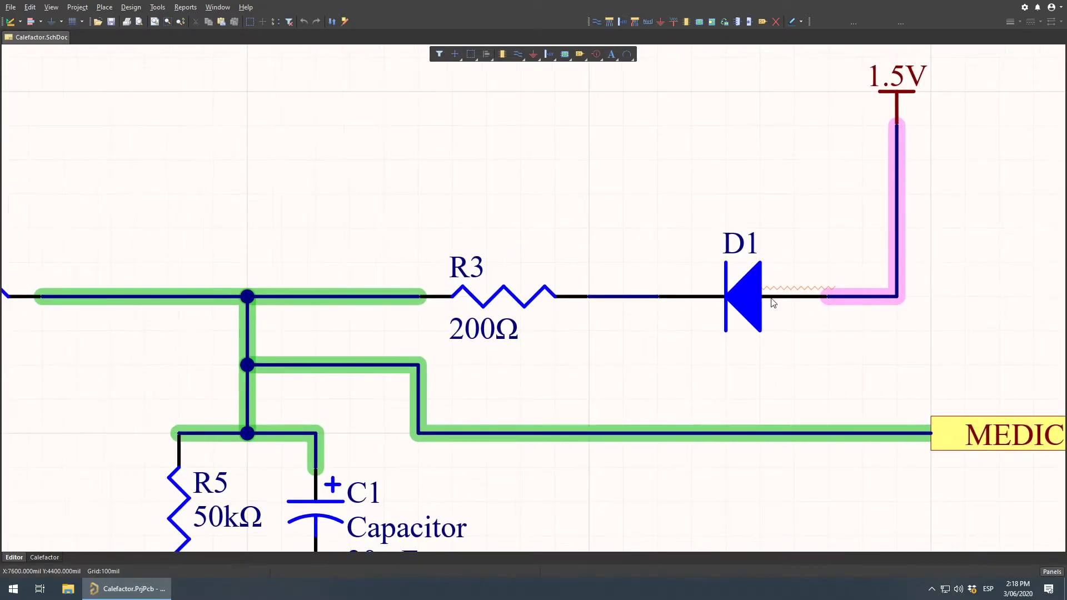
{"action": "left_click", "coordinate": [751, 301]}
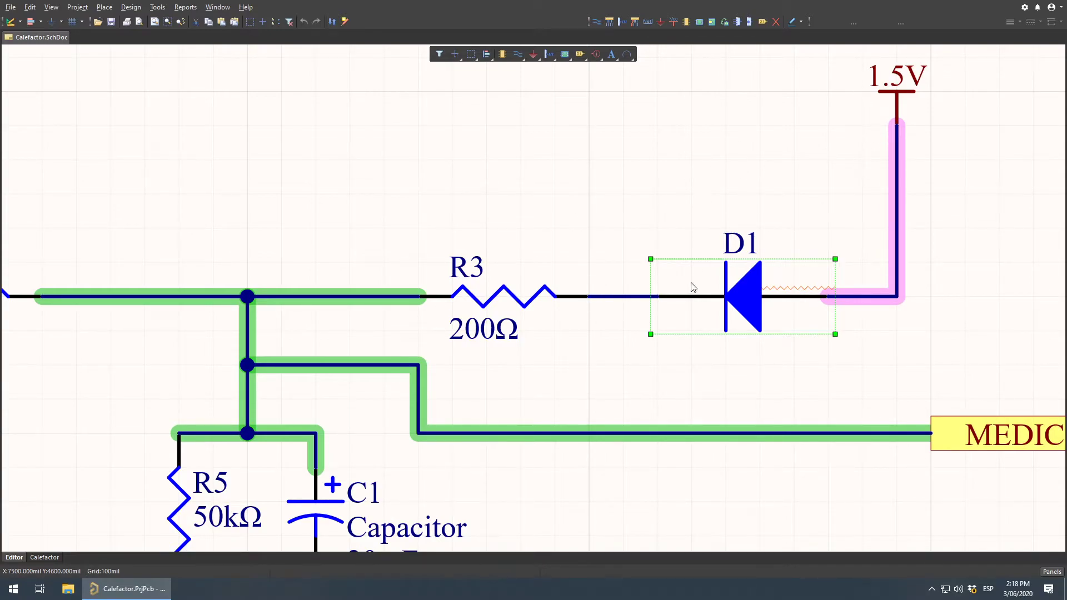
{"action": "left_click", "coordinate": [696, 171]}
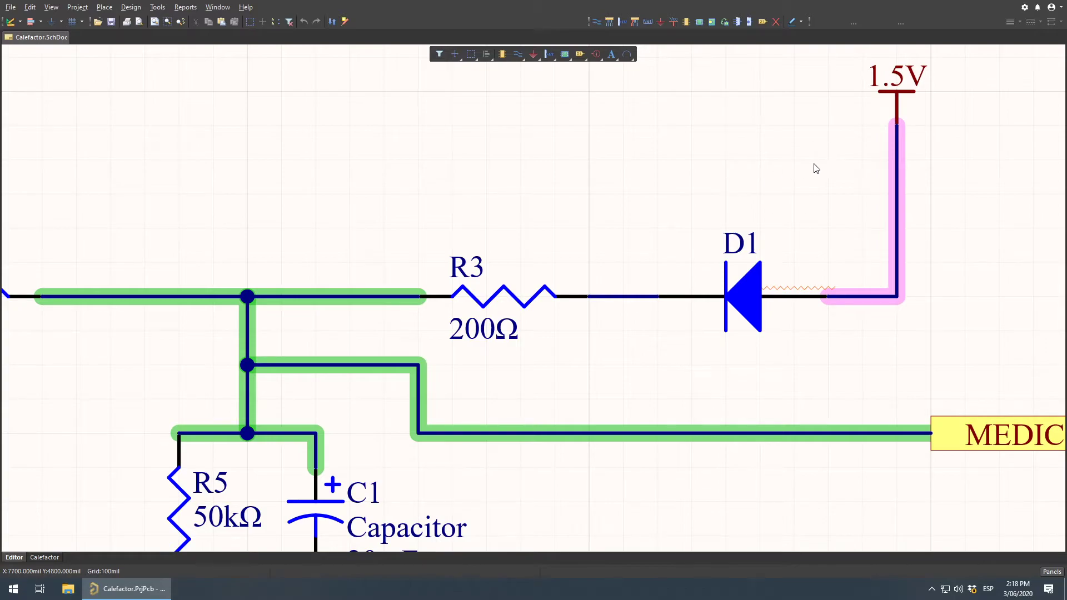
{"action": "right_click_drag", "start_coordinate": [395, 164], "coordinate": [567, 115]}
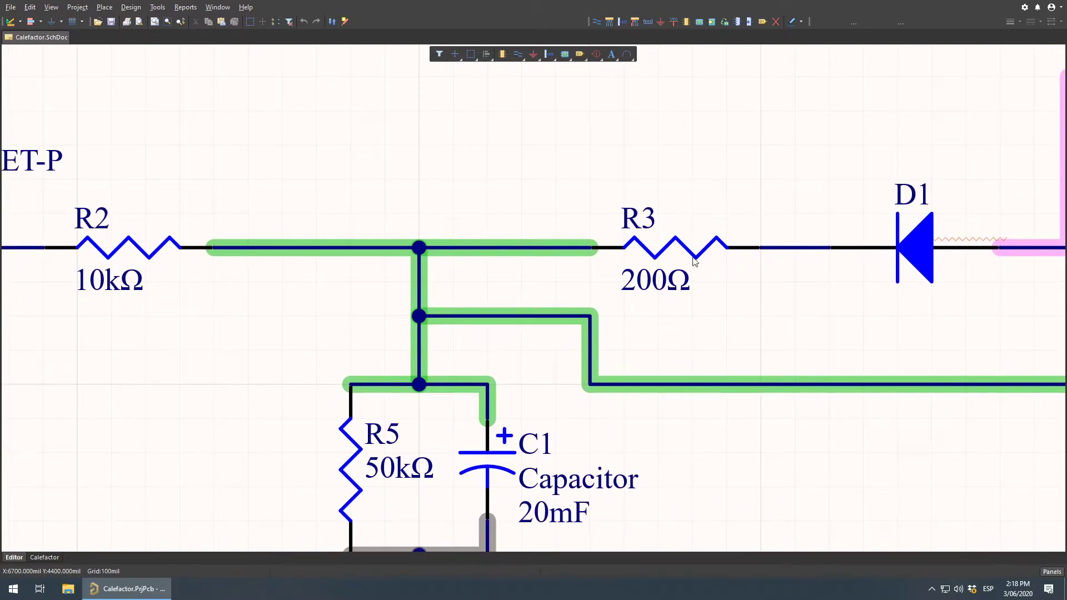
{"action": "left_click", "coordinate": [675, 248]}
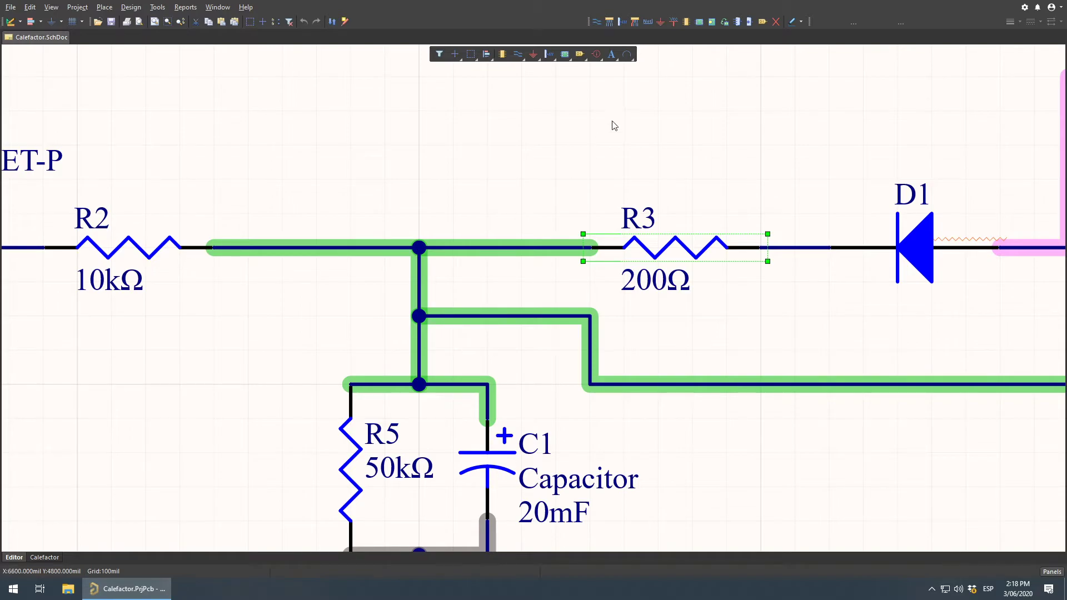
Step: Examine the 9V supply branch through MOSFET Q1 and R2, and follow it to the green-highlighted node
{"action": "scroll", "coordinate": [611, 121], "scroll_direction": "down", "scroll_amount": 4, "text": "ctrl"}
{"action": "right_click_drag", "start_coordinate": [413, 160], "coordinate": [412, 312]}
{"action": "scroll", "coordinate": [468, 318], "scroll_direction": "up", "scroll_amount": 3, "text": "ctrl"}
{"action": "right_click_drag", "start_coordinate": [140, 154], "coordinate": [477, 239]}
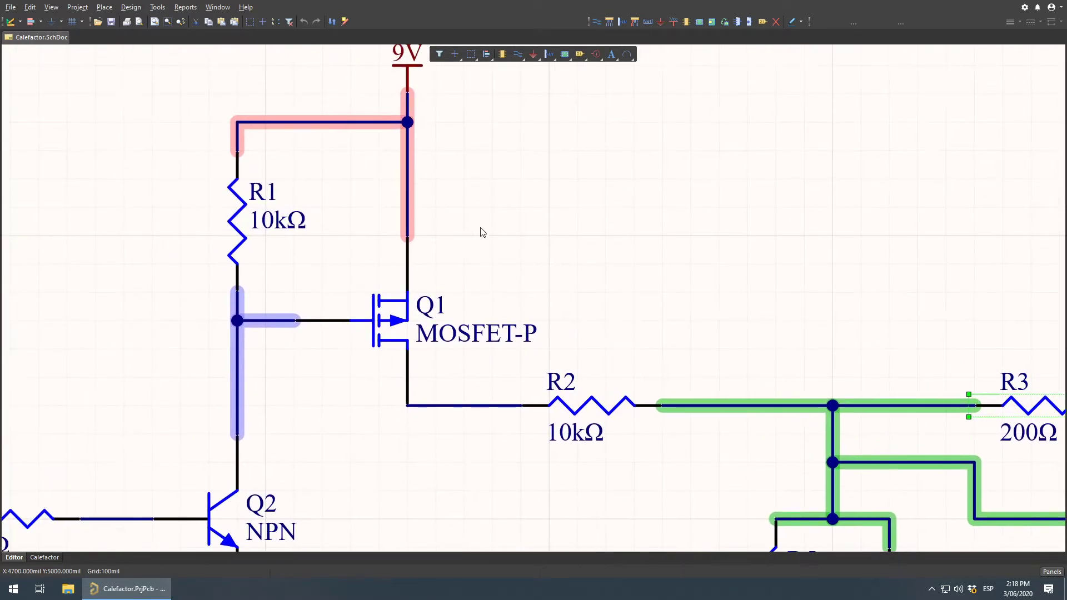
{"action": "right_click_drag", "start_coordinate": [797, 306], "coordinate": [414, 252]}
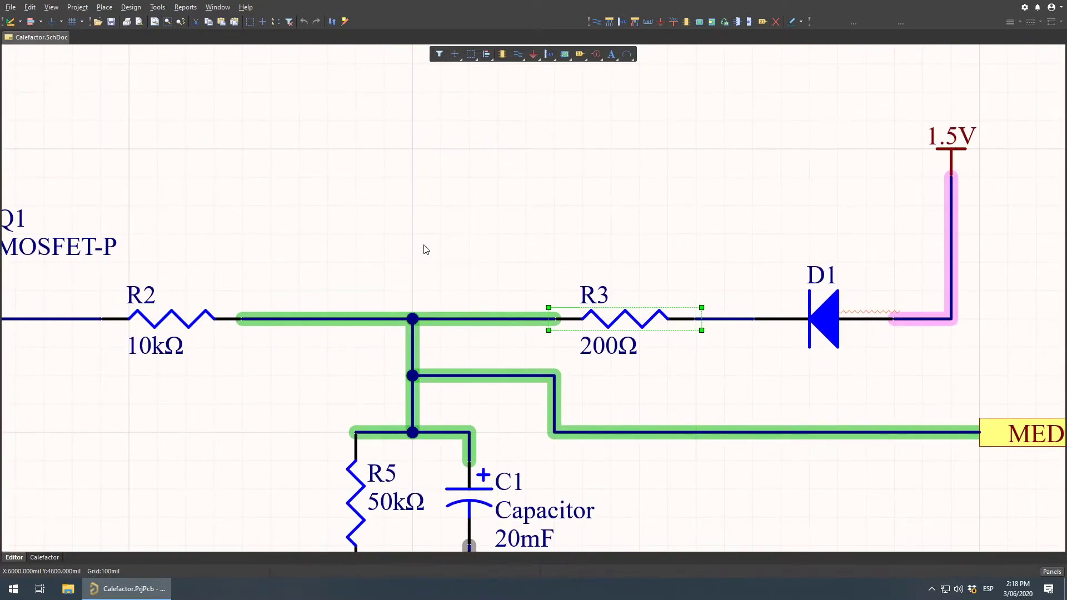
Step: Select the 1.5V supply and capacitor C1 in turn to relate the supply to the parallel R5 and C1 pair
{"action": "left_click", "coordinate": [713, 199]}
{"action": "right_click_drag", "start_coordinate": [818, 201], "coordinate": [645, 185]}
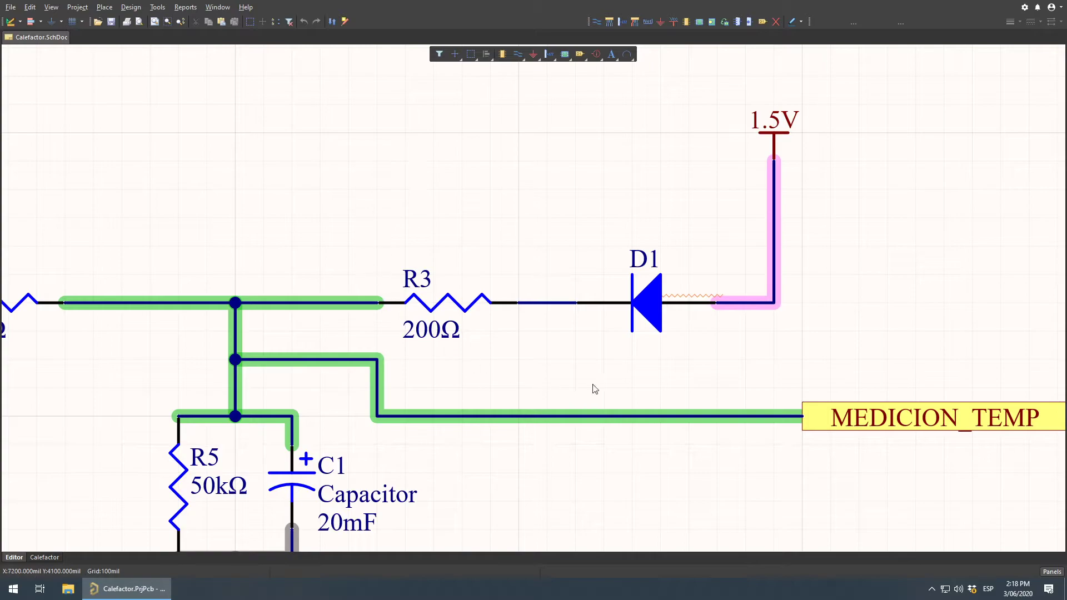
{"action": "left_click", "coordinate": [772, 129]}
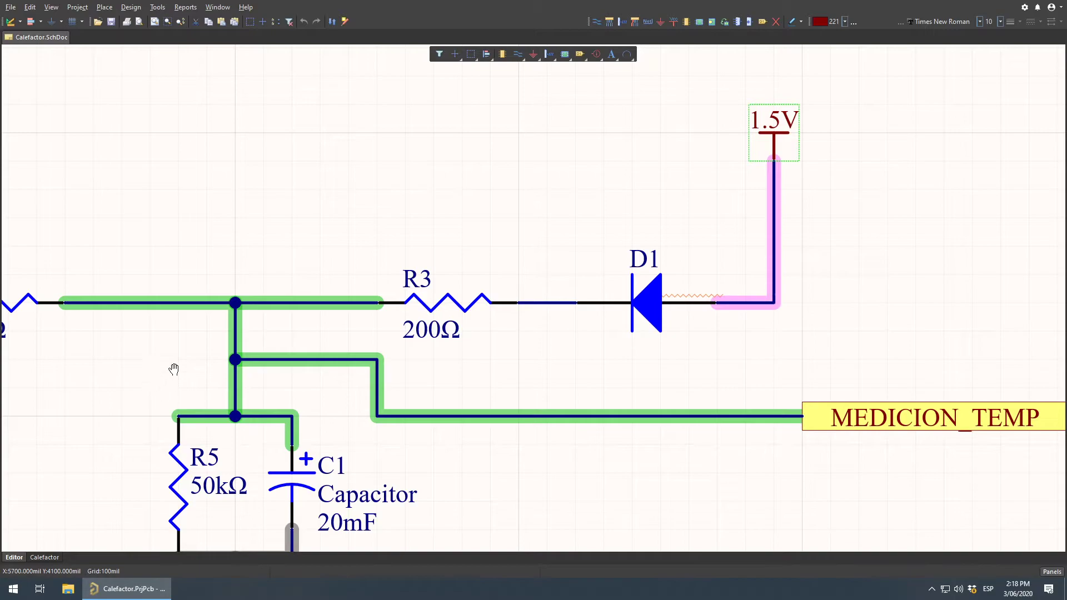
{"action": "right_click_drag", "start_coordinate": [164, 374], "coordinate": [244, 315]}
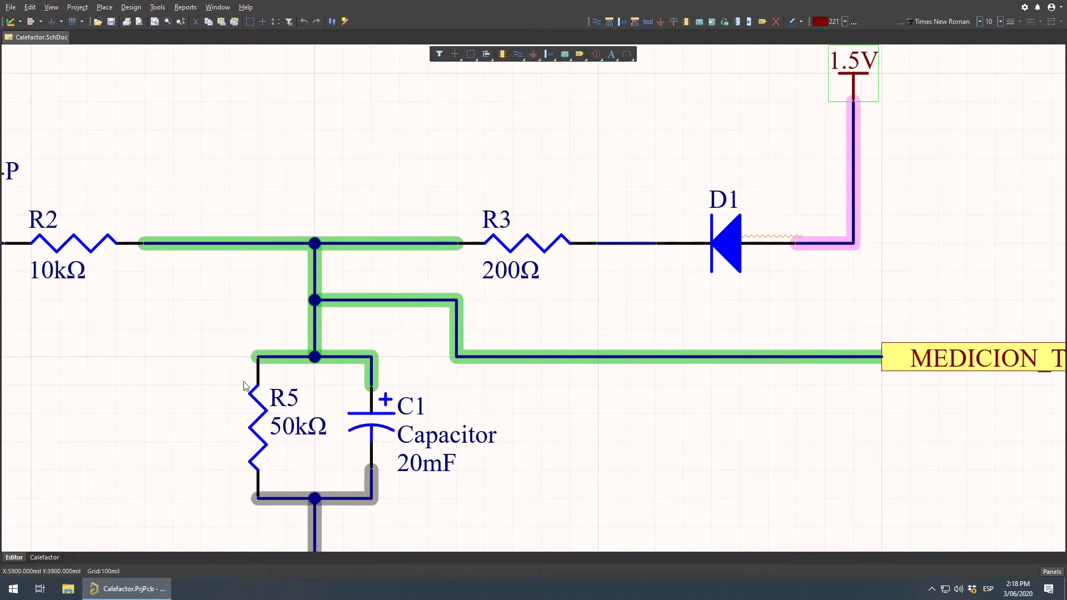
{"action": "right_click_drag", "start_coordinate": [252, 384], "coordinate": [293, 319]}
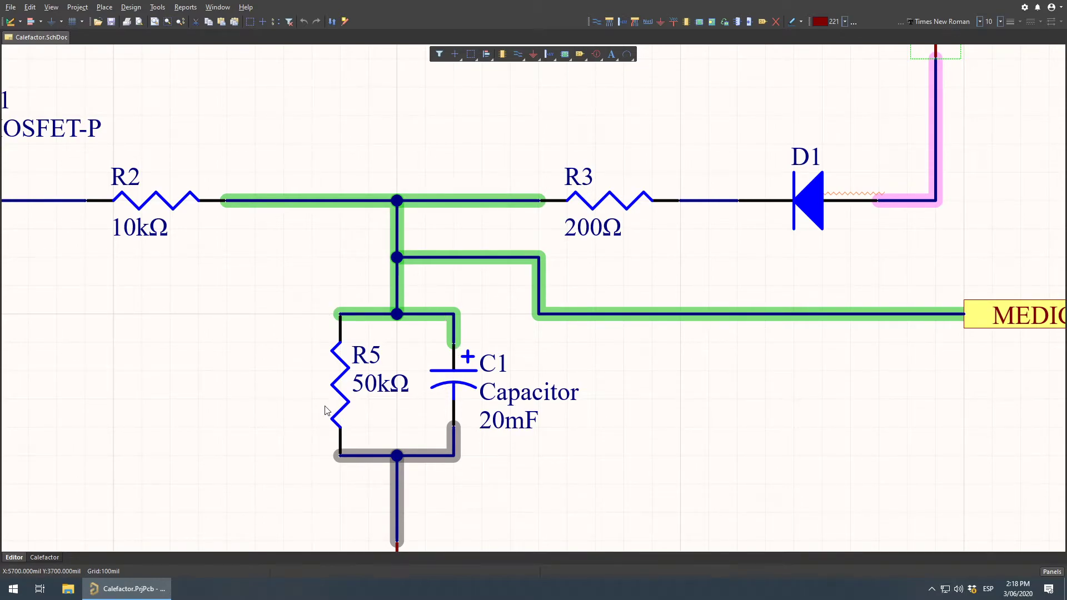
{"action": "left_click", "coordinate": [446, 372]}
{"action": "left_click", "coordinate": [617, 360]}
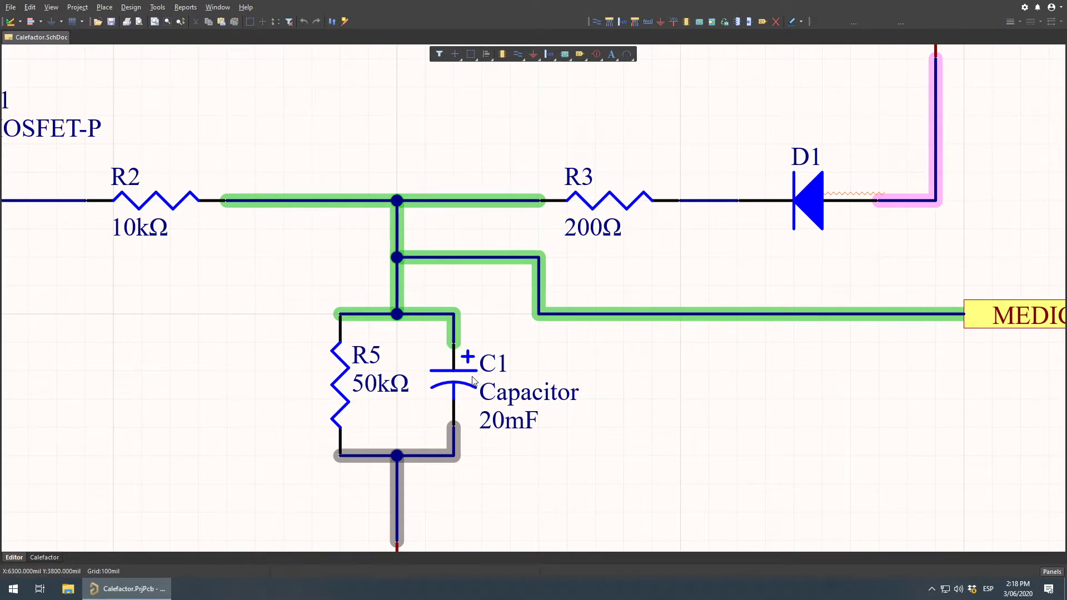
Step: Select diode D1 and resistor R5 in turn to compare the diode path with the capacitor's discharge resistor
{"action": "right_click_drag", "start_coordinate": [832, 202], "coordinate": [737, 283]}
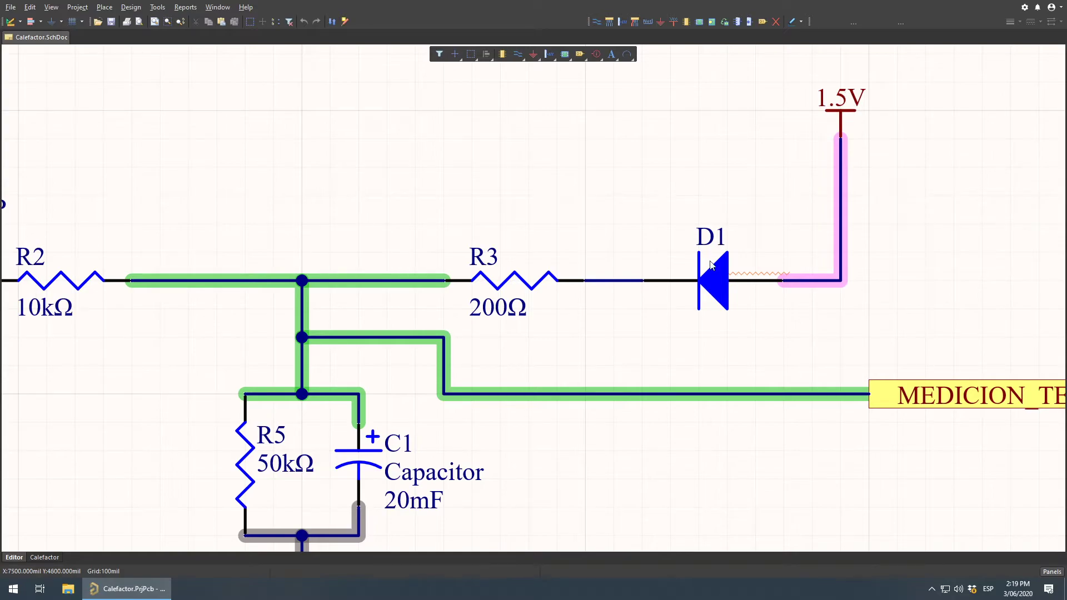
{"action": "left_click", "coordinate": [709, 281]}
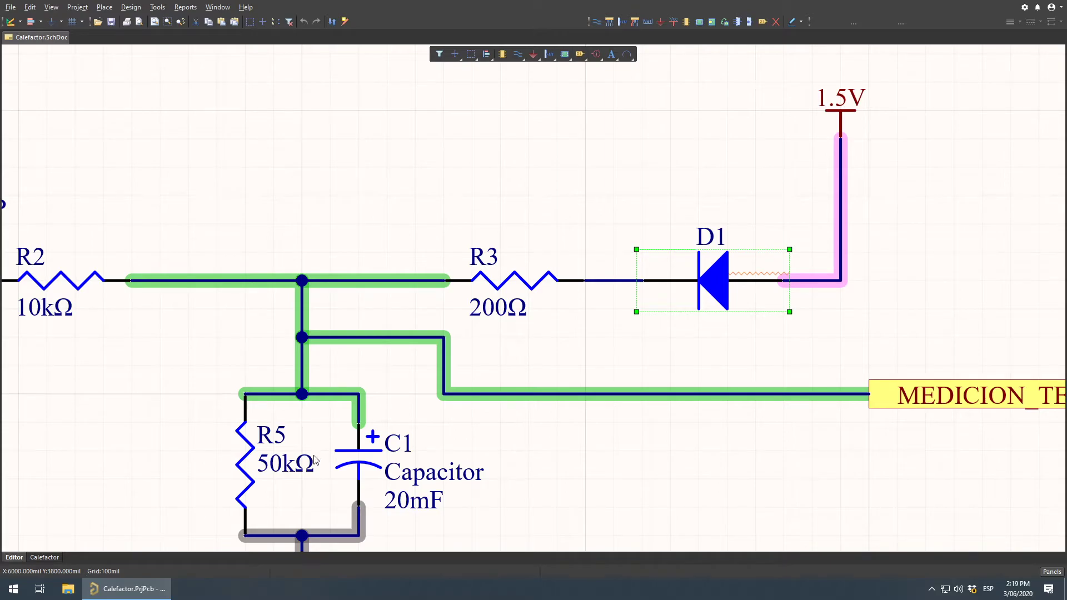
{"action": "scroll", "coordinate": [215, 382], "scroll_direction": "down", "scroll_amount": 3, "text": "ctrl"}
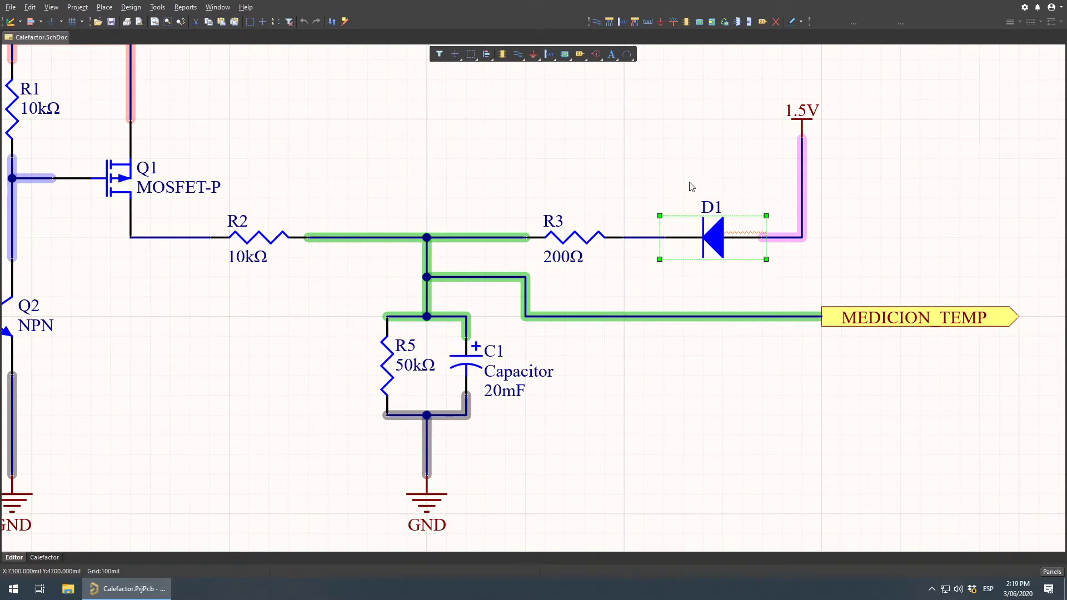
{"action": "left_click", "coordinate": [382, 369]}
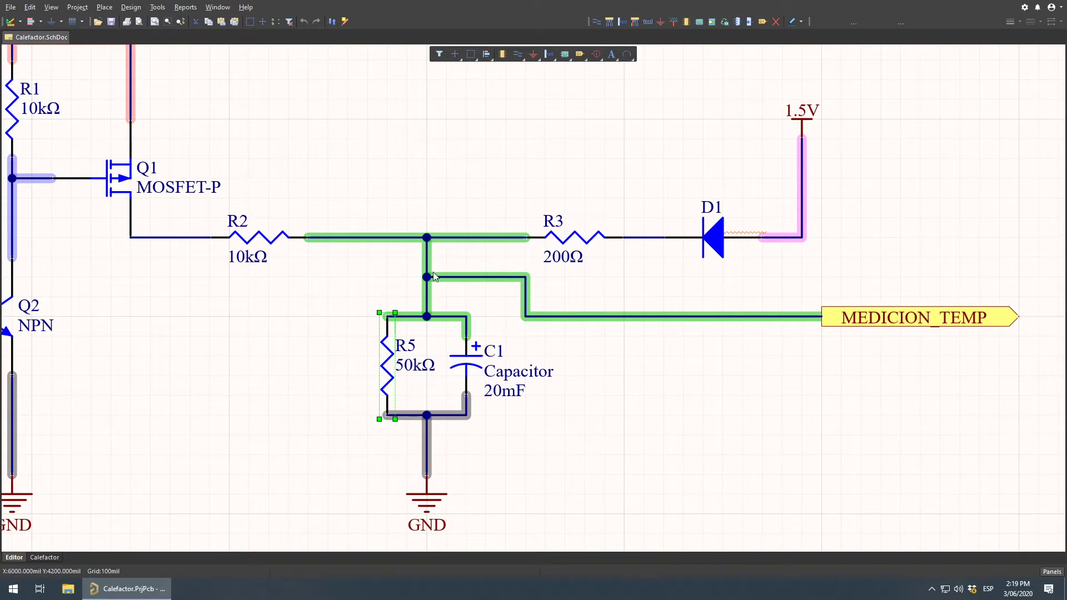
Step: Show the whole schematic and select the 9V supply symbol to inspect its path through Q1 to R2
{"action": "right_click_drag", "start_coordinate": [235, 339], "coordinate": [611, 444]}
{"action": "middle_click_drag", "start_coordinate": [611, 444], "coordinate": [571, 405]}
{"action": "left_click", "coordinate": [342, 283]}
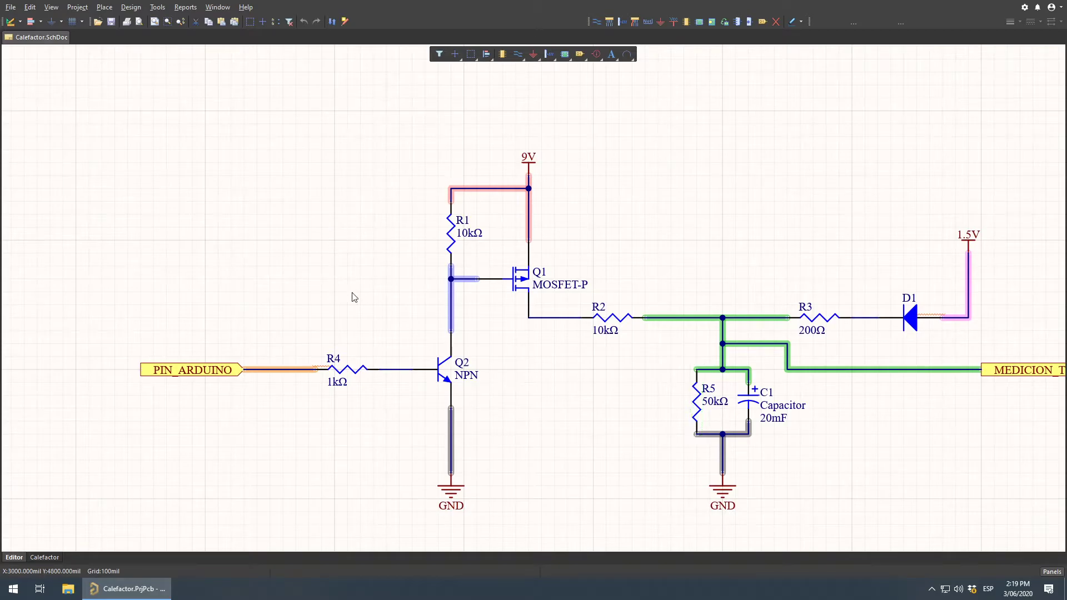
{"action": "right_click_drag", "start_coordinate": [557, 360], "coordinate": [459, 343]}
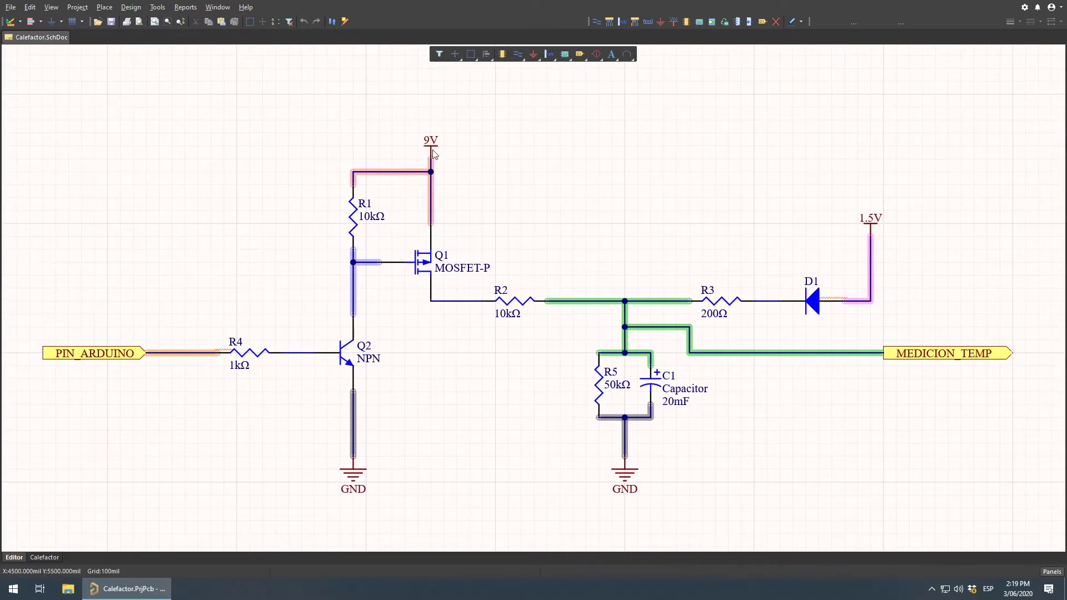
{"action": "left_click", "coordinate": [431, 145]}
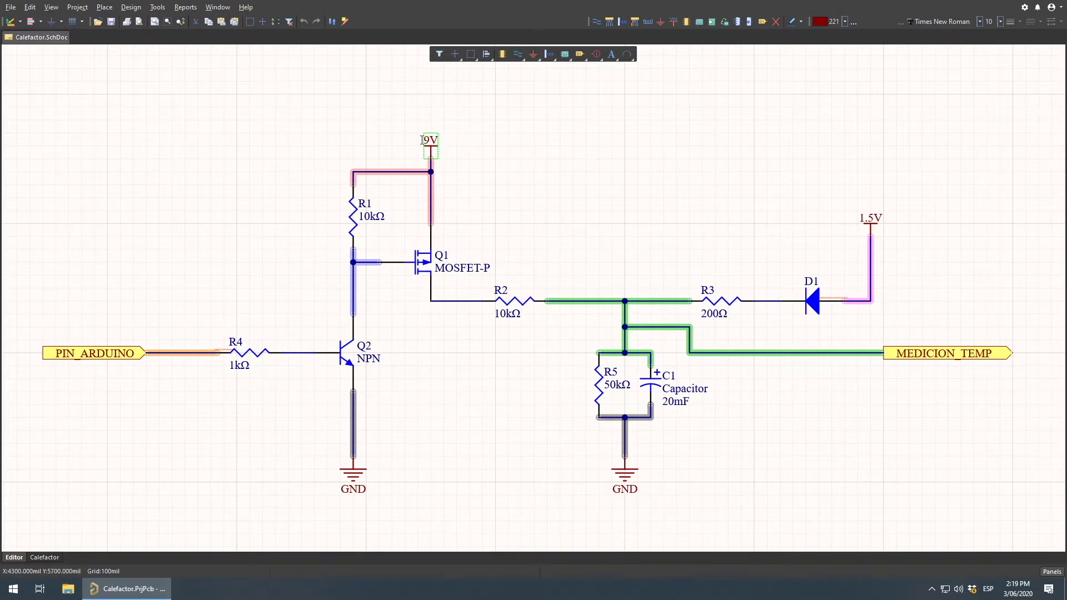
{"action": "scroll", "coordinate": [430, 203], "scroll_direction": "up", "scroll_amount": 2, "text": "ctrl"}
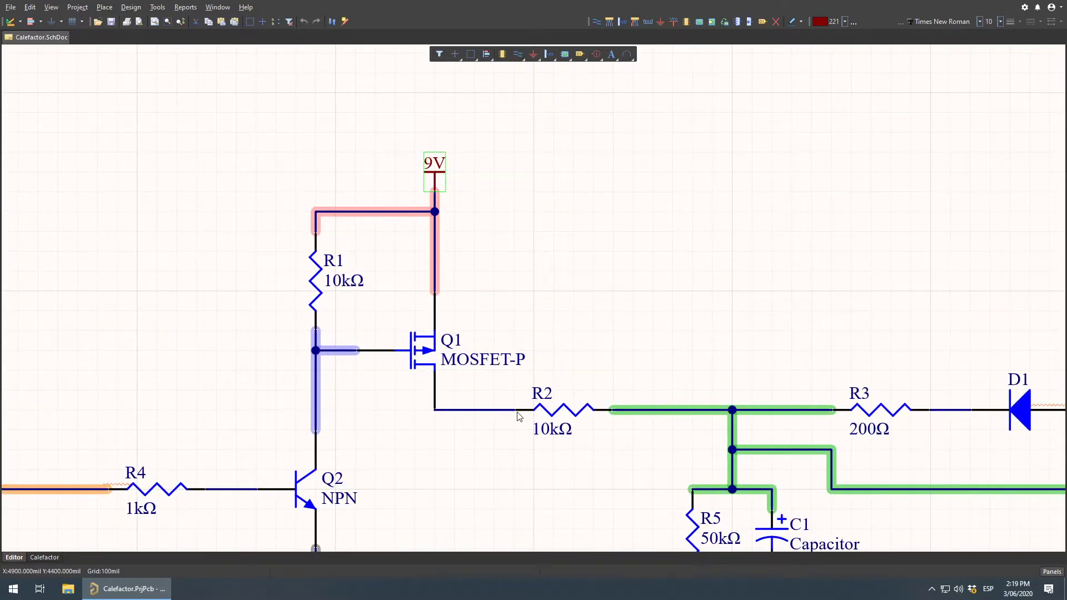
Step: Select resistor R2 and MOSFET Q1 in turn to examine the series path fed by the 9V supply
{"action": "left_click", "coordinate": [573, 412]}
{"action": "scroll", "coordinate": [566, 436], "scroll_direction": "up", "scroll_amount": 2, "text": "ctrl"}
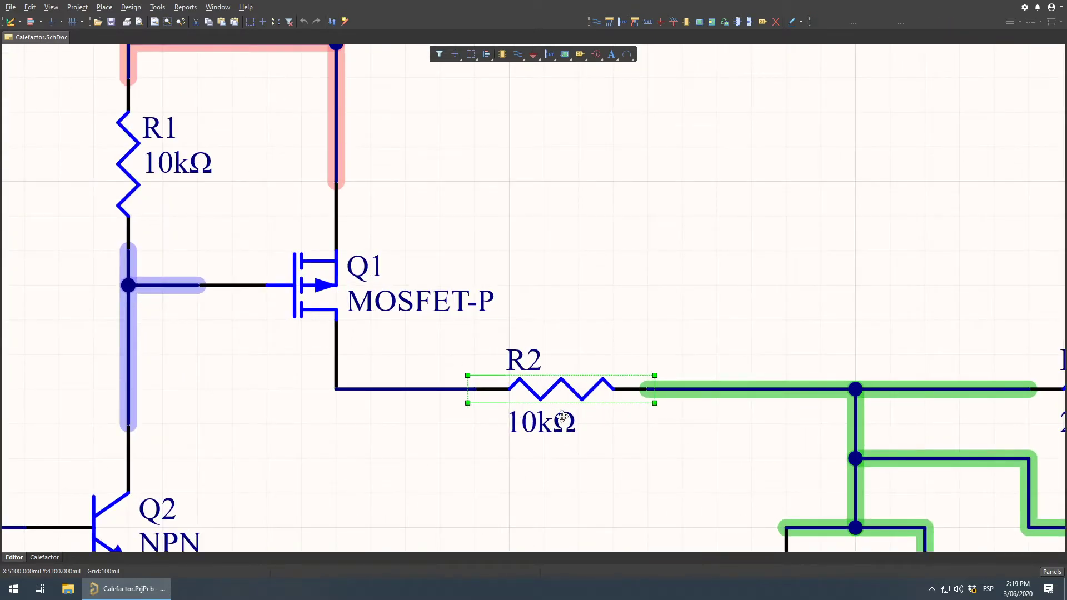
{"action": "scroll", "coordinate": [564, 354], "scroll_direction": "down", "scroll_amount": 2, "text": "ctrl"}
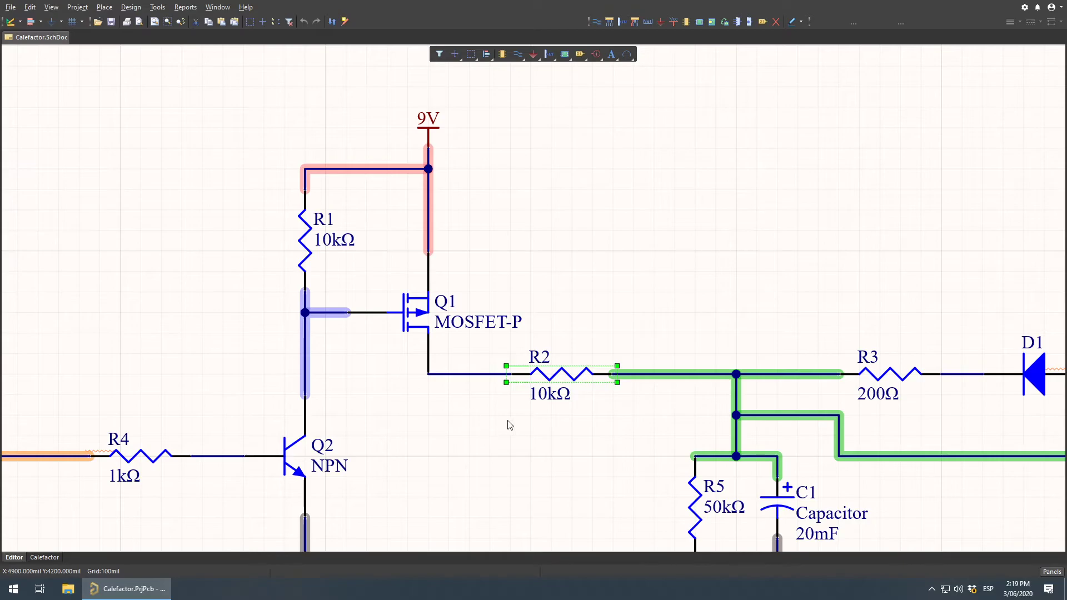
{"action": "left_click", "coordinate": [501, 420]}
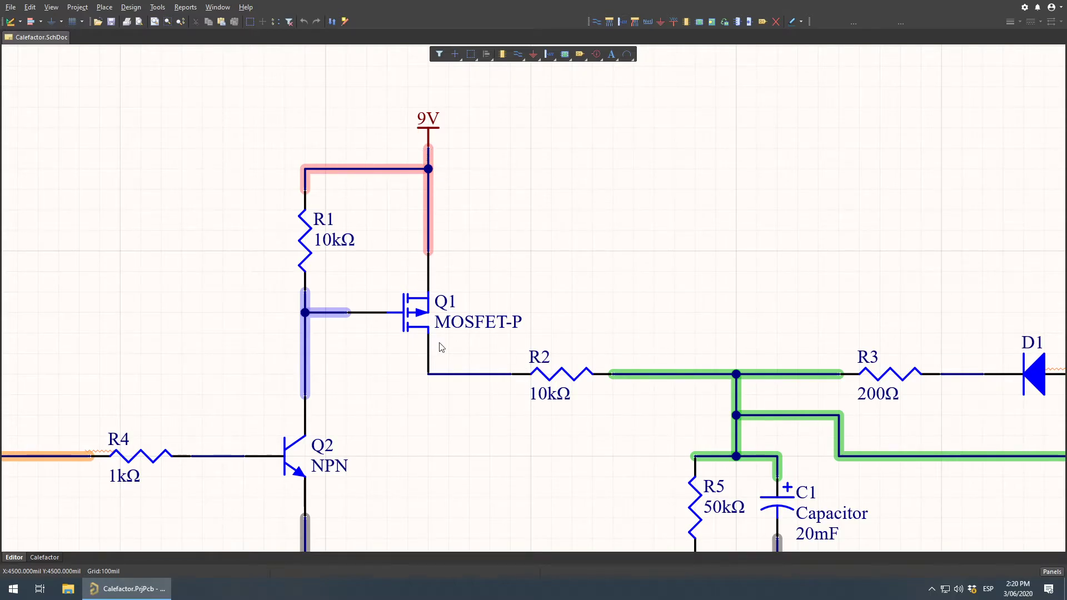
{"action": "left_click", "coordinate": [417, 304]}
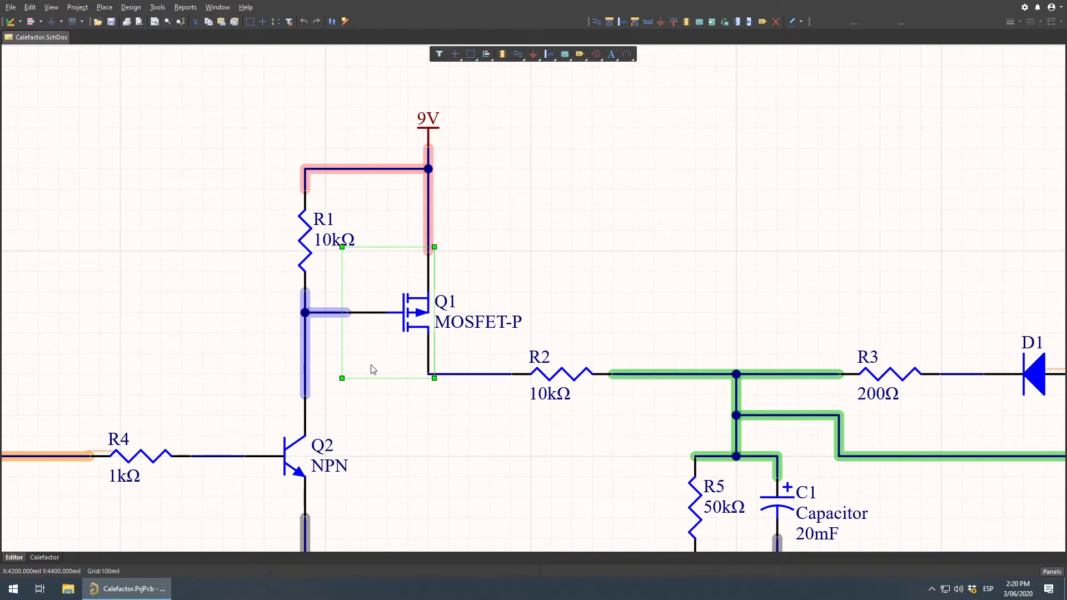
{"action": "left_click", "coordinate": [518, 269]}
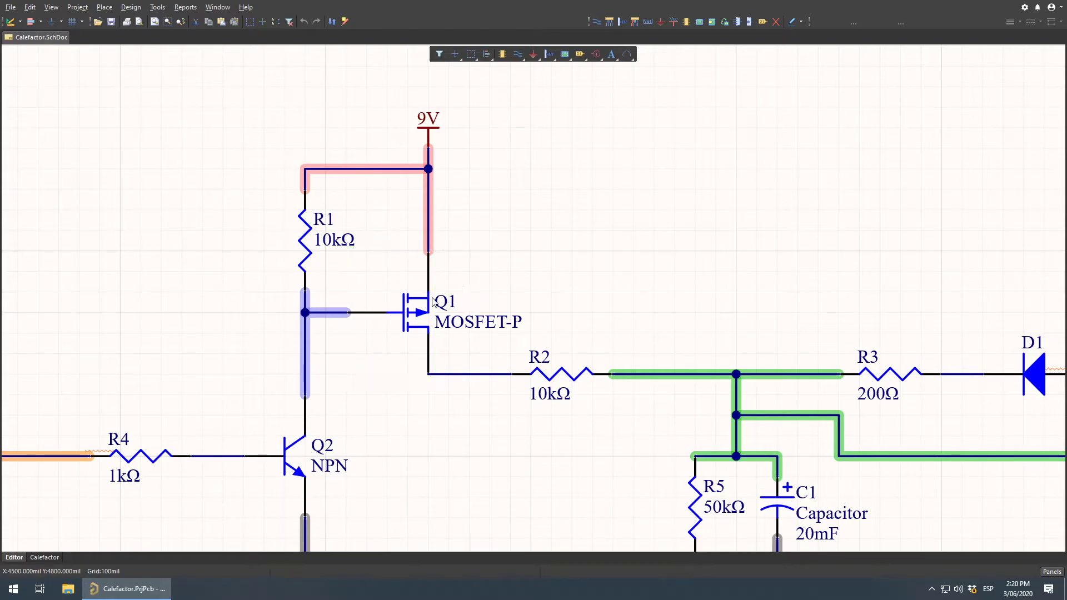
Step: Delete MOSFET Q1 twice, undoing each deletion, to examine the open path between the 9V supply and R2
{"action": "left_click", "coordinate": [416, 321]}
{"action": "key", "text": "Delete"}
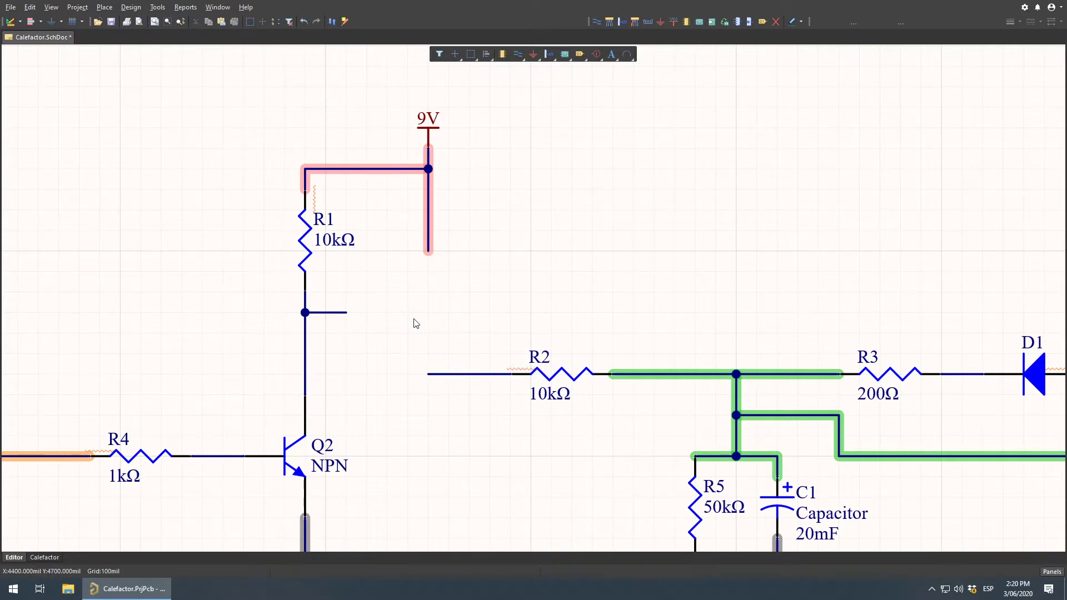
{"action": "key", "text": "ctrl+z"}
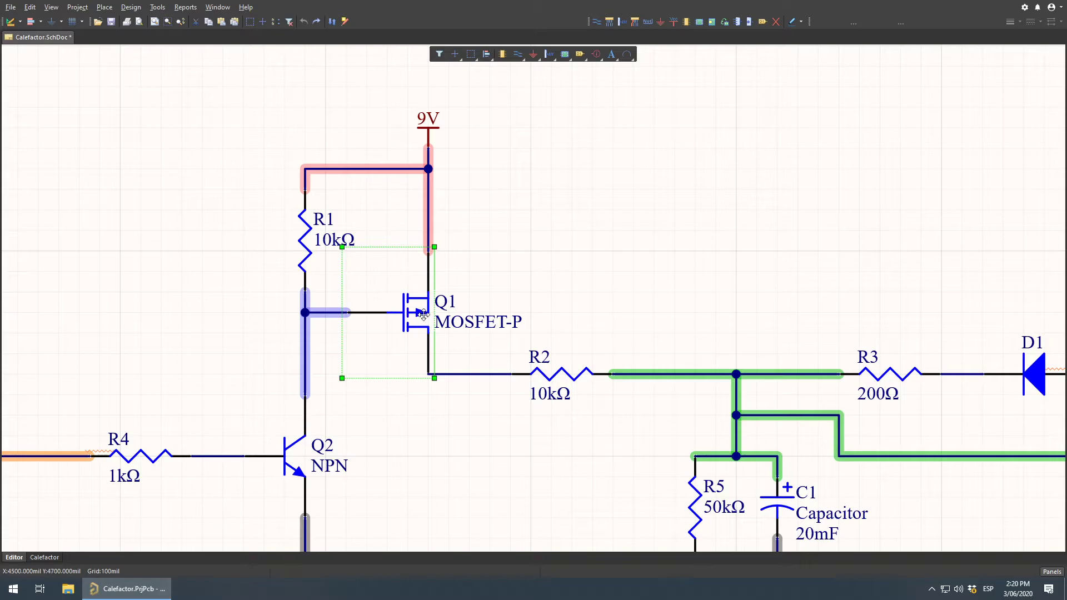
{"action": "left_click", "coordinate": [501, 283]}
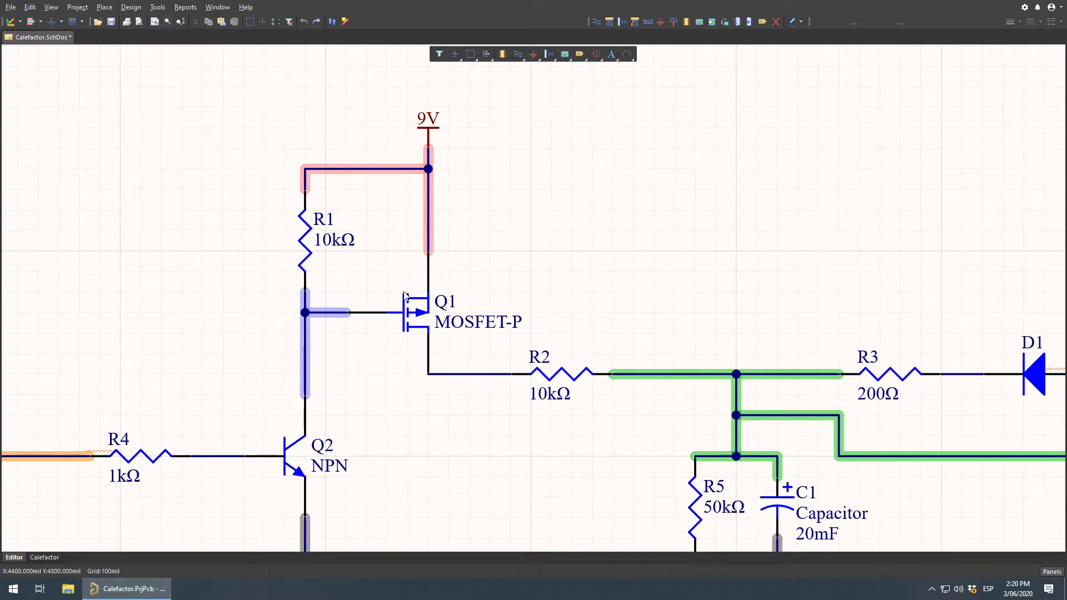
{"action": "left_click", "coordinate": [427, 315]}
{"action": "key", "text": "Delete"}
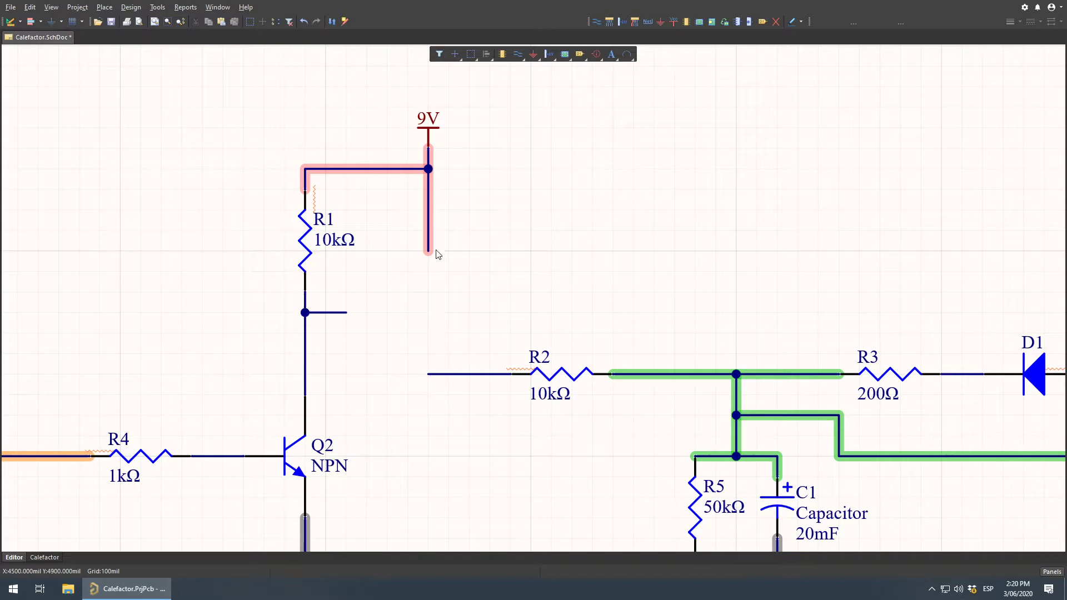
{"action": "right_click_drag", "start_coordinate": [508, 440], "coordinate": [428, 384]}
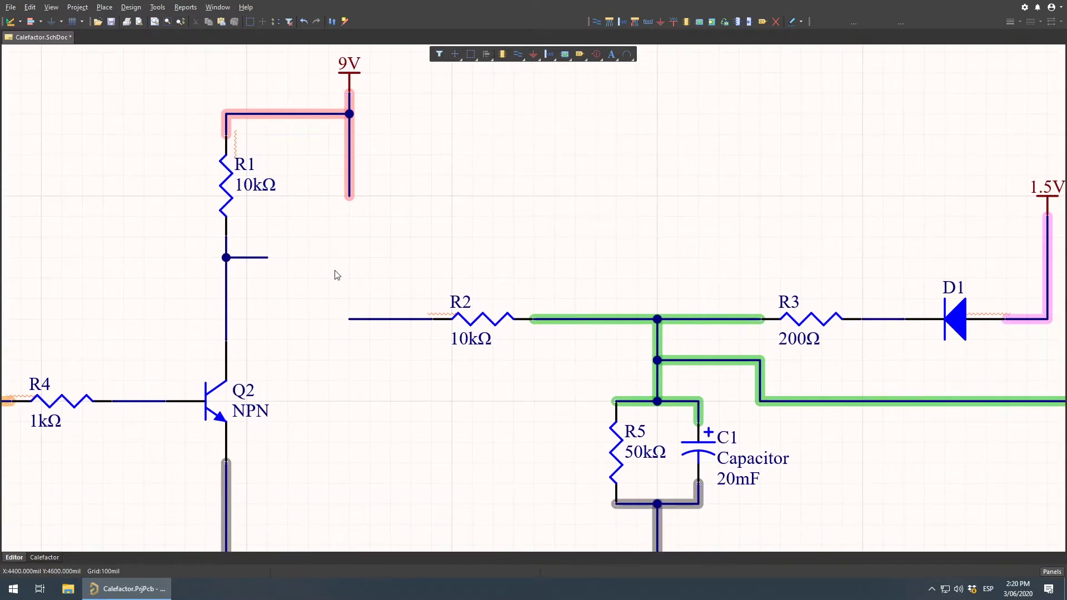
{"action": "scroll", "coordinate": [371, 304], "scroll_direction": "down", "scroll_amount": 2, "text": "ctrl"}
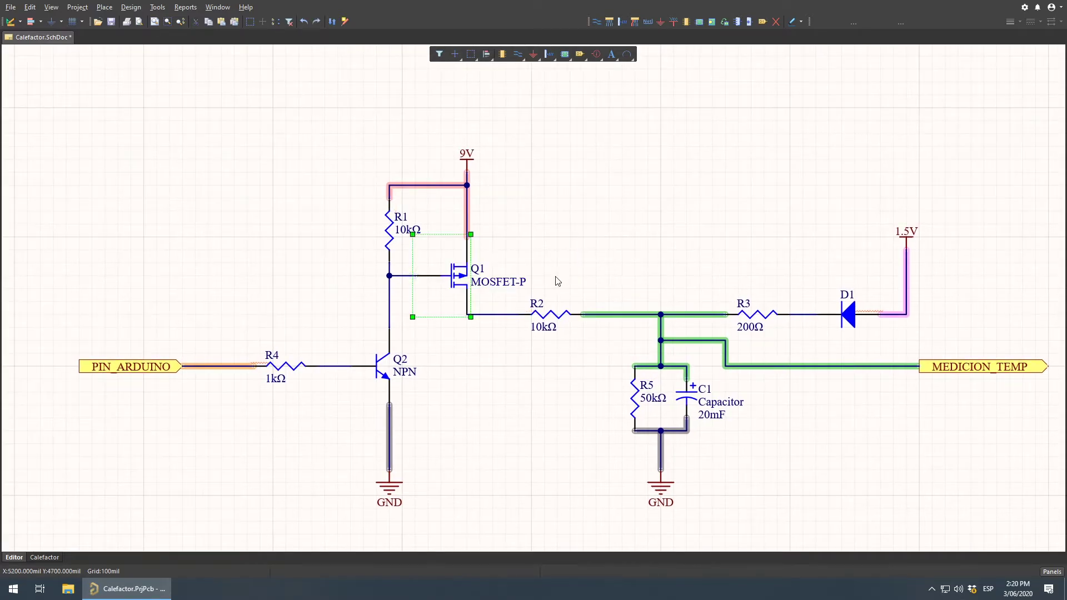
{"action": "left_click", "coordinate": [581, 258]}
Step: Select the 9V supply and the wire between Q1 and R2 to trace the supply to the R5 and C1 pair
{"action": "scroll", "coordinate": [456, 260], "scroll_direction": "up", "scroll_amount": 3, "text": "ctrl"}
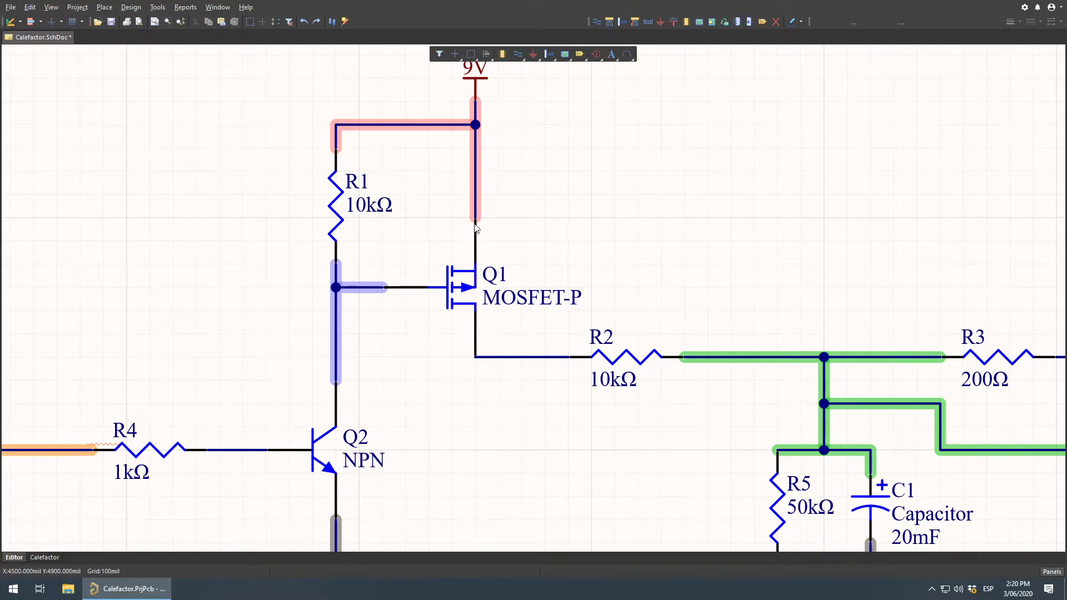
{"action": "right_click_drag", "start_coordinate": [528, 189], "coordinate": [482, 223]}
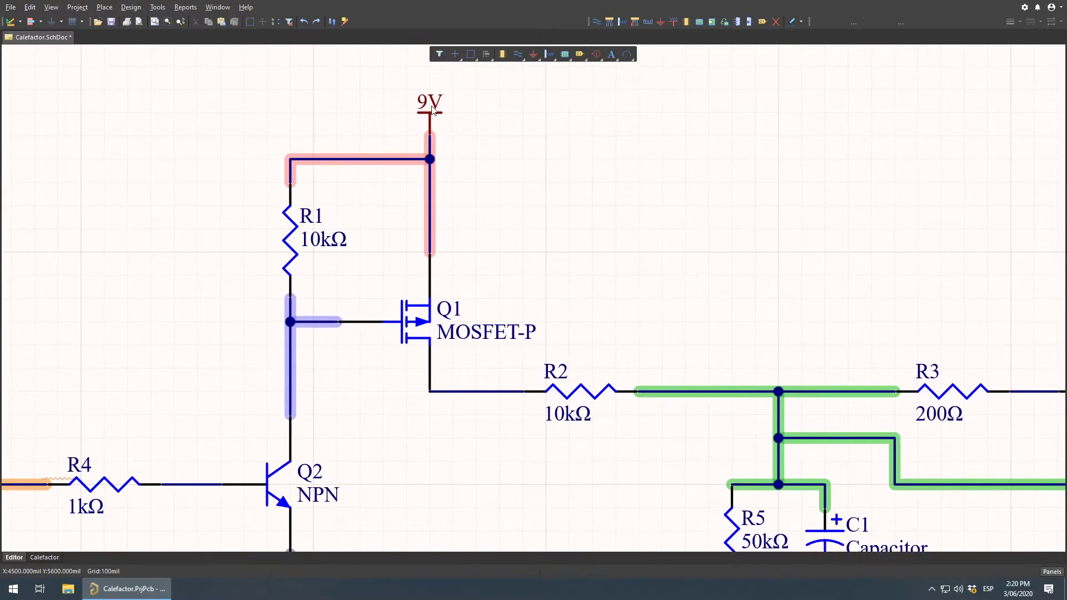
{"action": "left_click", "coordinate": [428, 119]}
{"action": "left_click", "coordinate": [487, 392]}
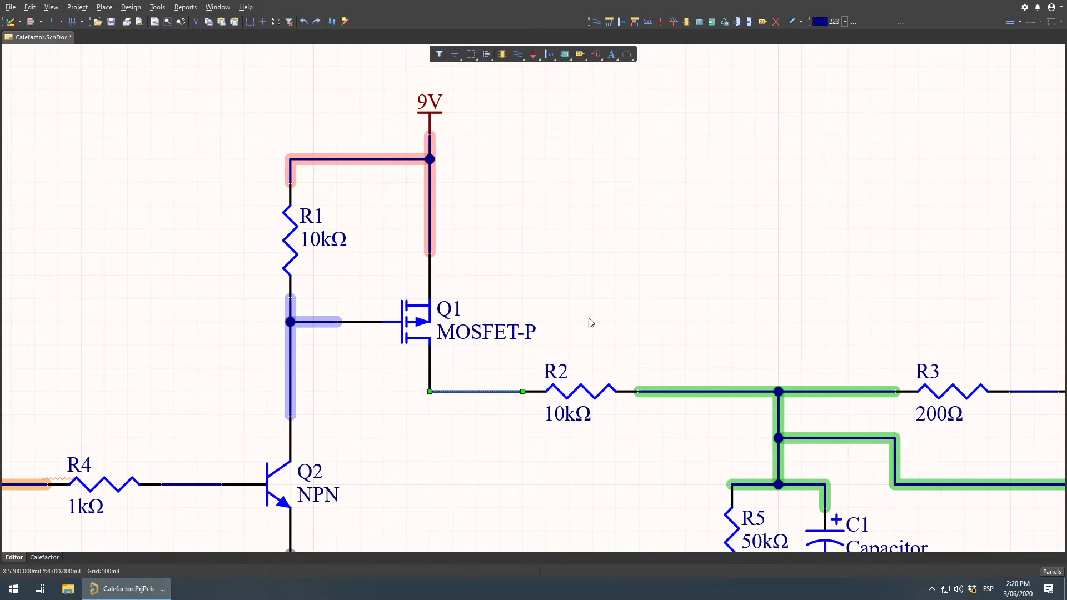
{"action": "right_click_drag", "start_coordinate": [562, 319], "coordinate": [484, 255]}
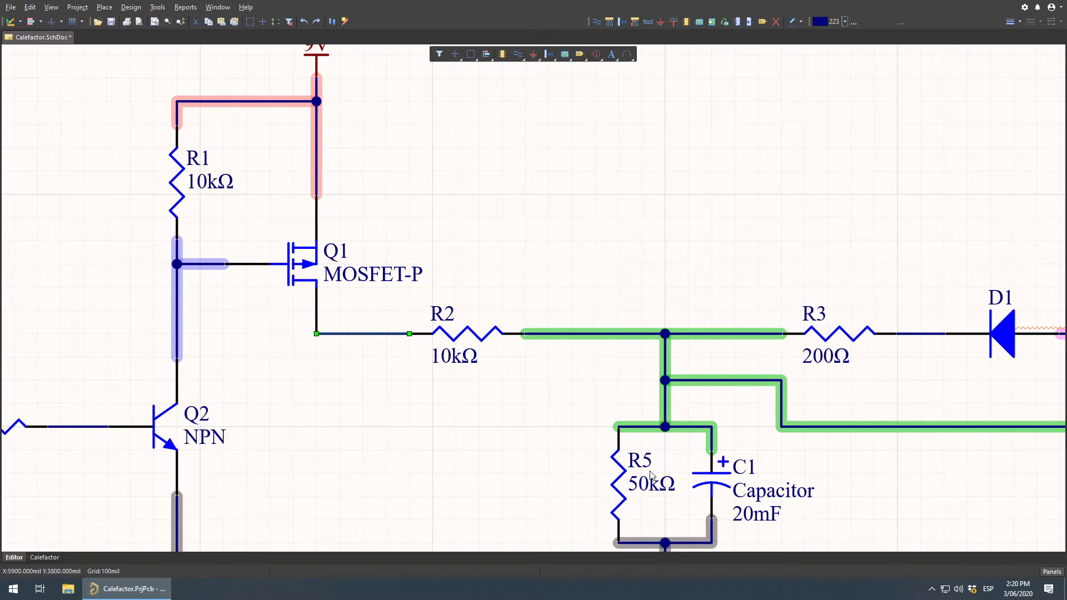
{"action": "scroll", "coordinate": [516, 462], "scroll_direction": "down", "scroll_amount": 3, "text": "ctrl"}
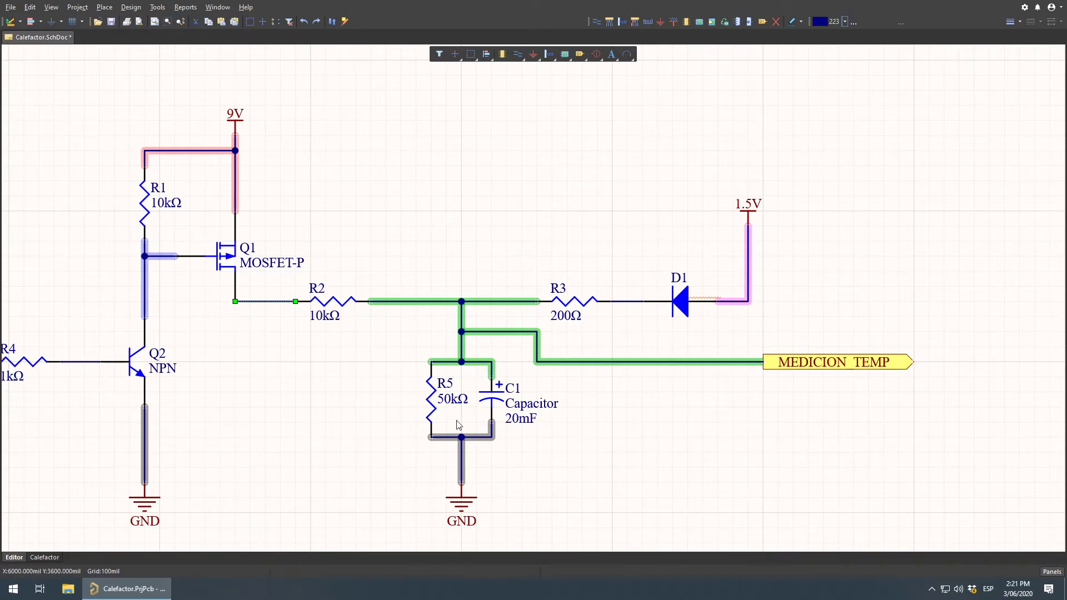
Step: Clear the wire selection and select MOSFET Q1 to examine how it relates to the PIN_ARDUINO side of the circuit
{"action": "left_click", "coordinate": [271, 365]}
{"action": "right_click_drag", "start_coordinate": [233, 371], "coordinate": [297, 398]}
{"action": "right_click_drag", "start_coordinate": [284, 361], "coordinate": [496, 306]}
{"action": "right_click_drag", "start_coordinate": [261, 247], "coordinate": [617, 196]}
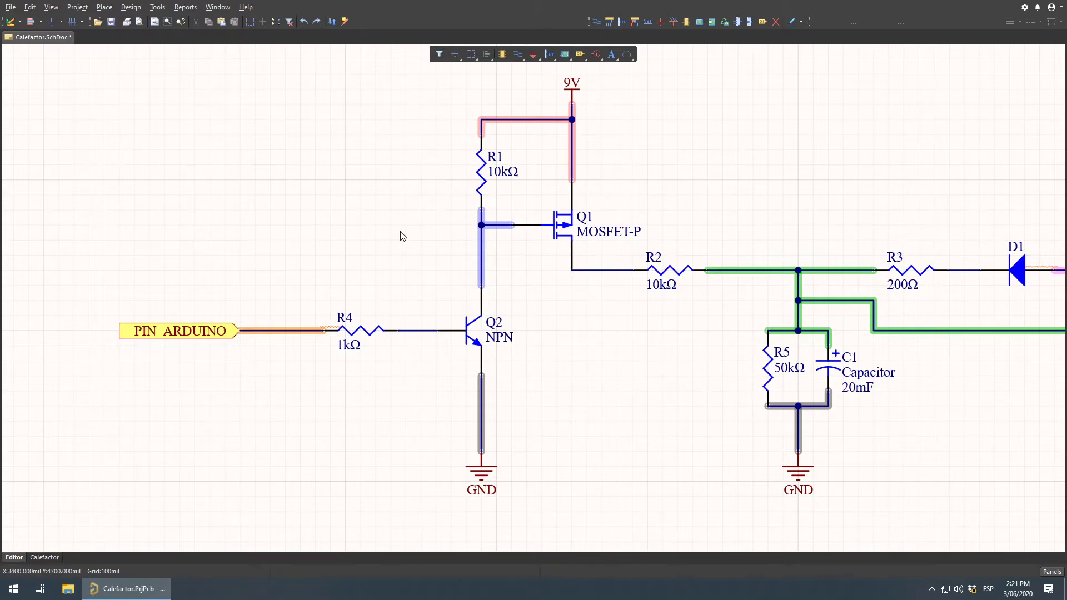
{"action": "left_click", "coordinate": [564, 230]}
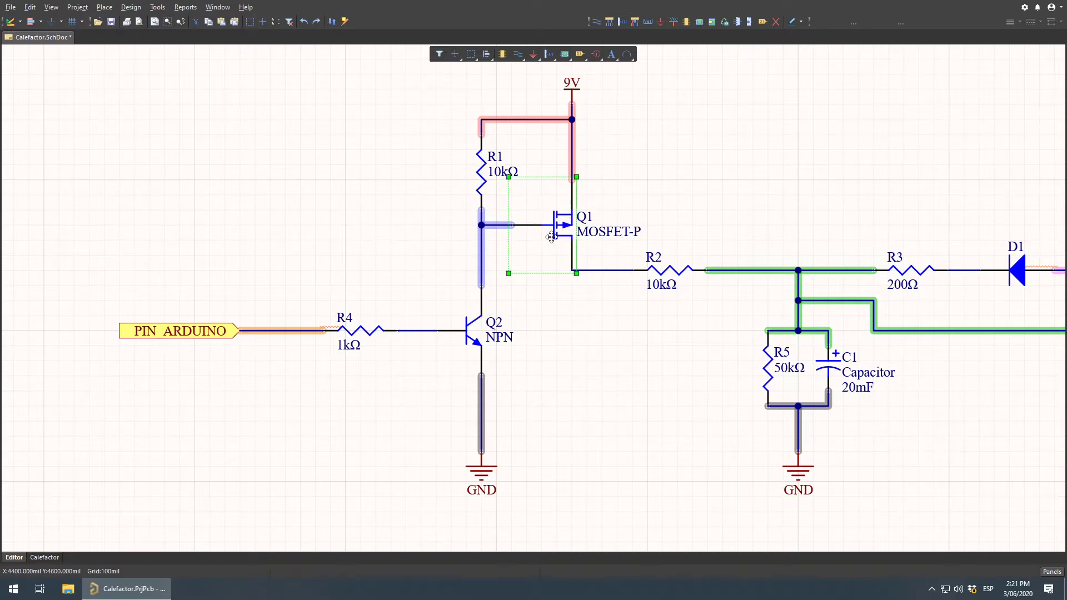
{"action": "scroll", "coordinate": [583, 336], "scroll_direction": "up", "scroll_amount": 3}
{"action": "scroll", "coordinate": [527, 291], "scroll_direction": "up", "scroll_amount": 3, "text": "ctrl"}
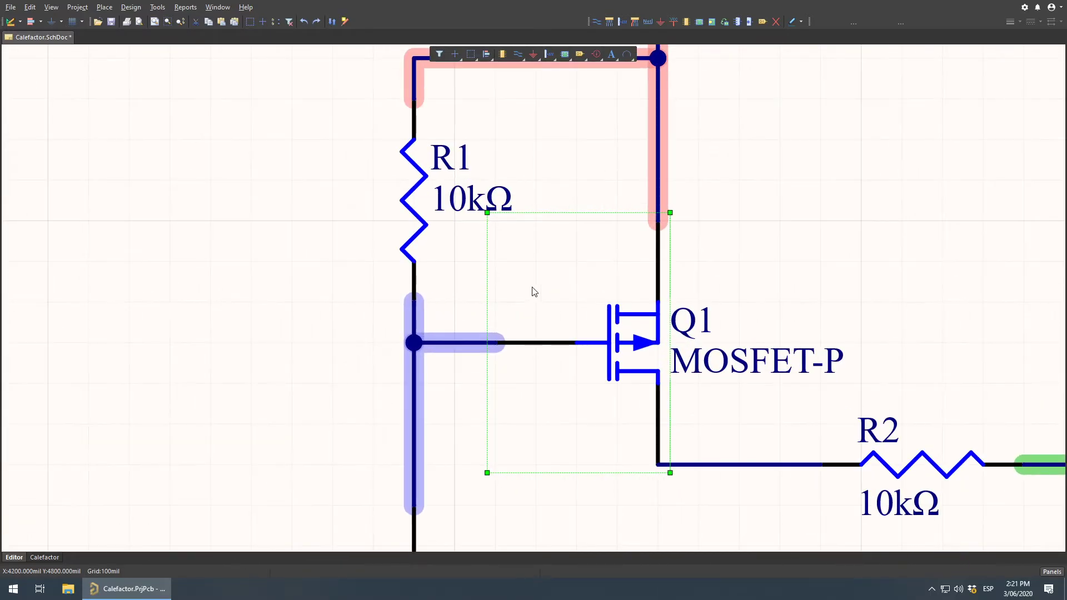
{"action": "scroll", "coordinate": [453, 309], "scroll_direction": "down", "scroll_amount": 3, "text": "ctrl"}
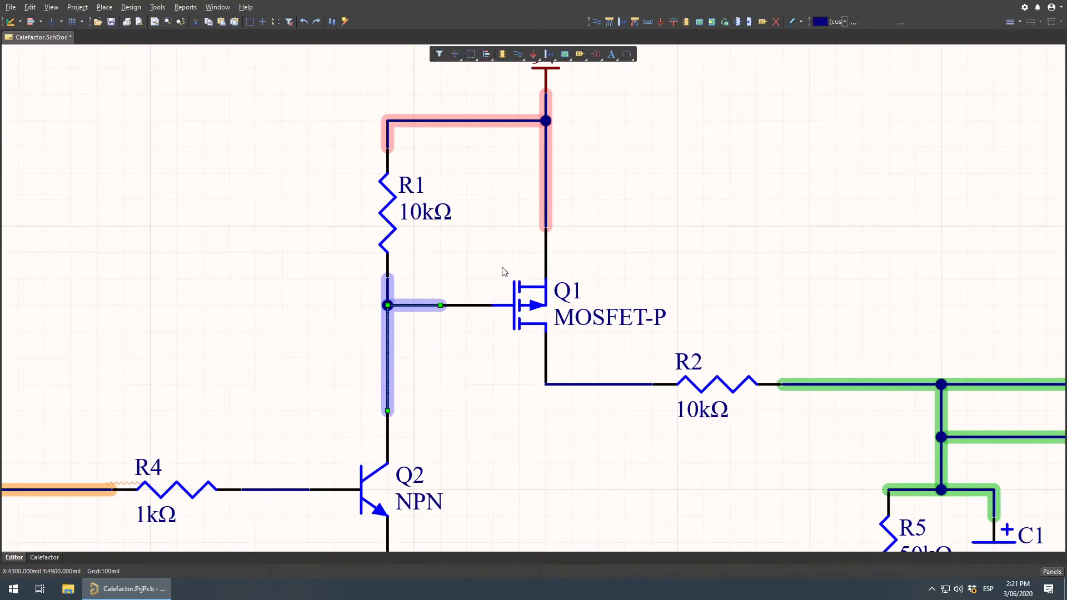
Step: Select Q1's gate pin and examine its node between resistor R1 and the collector of Q2
{"action": "left_click", "coordinate": [474, 304]}
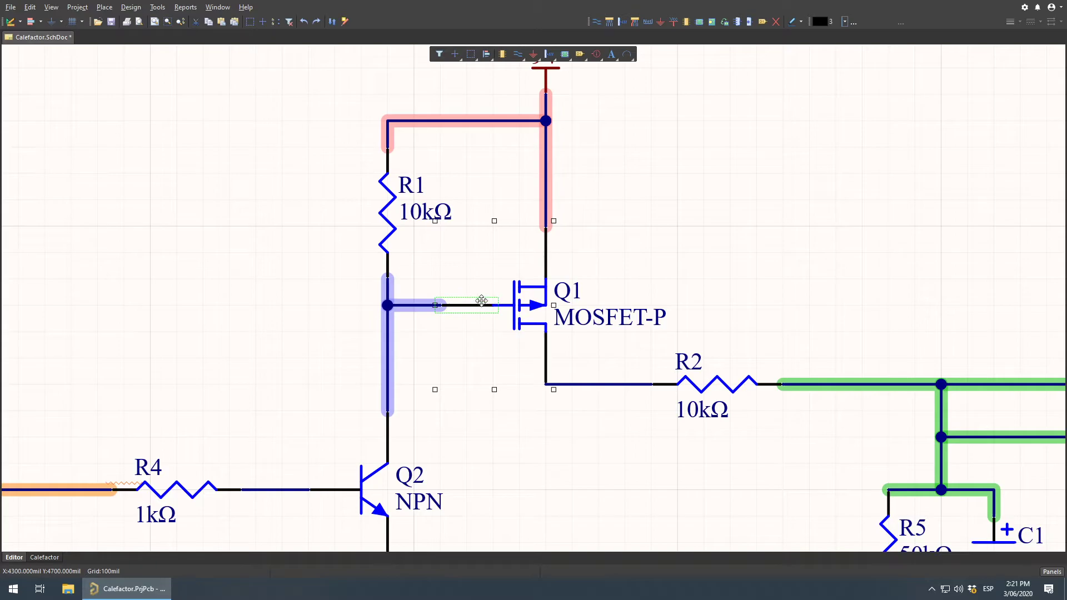
{"action": "right_click_drag", "start_coordinate": [467, 255], "coordinate": [484, 325]}
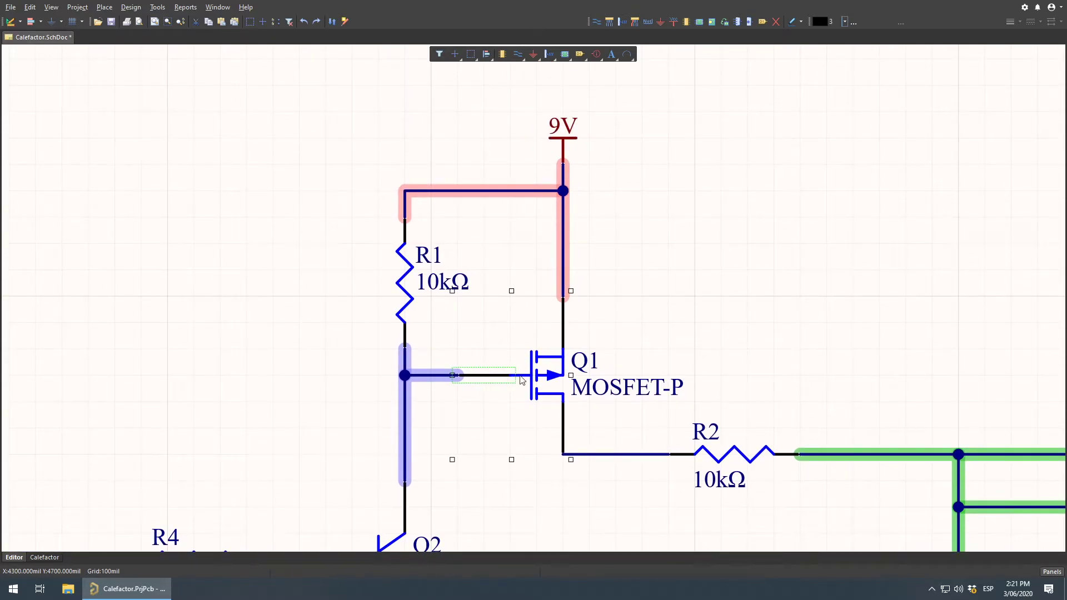
{"action": "mouse_move", "coordinate": [477, 442]}
{"action": "right_mouse_down"}
{"action": "mouse_move", "coordinate": [498, 204]}
{"action": "mouse_move", "coordinate": [461, 448]}
{"action": "right_mouse_up"}
{"action": "scroll", "coordinate": [424, 444], "scroll_direction": "down", "scroll_amount": 3}
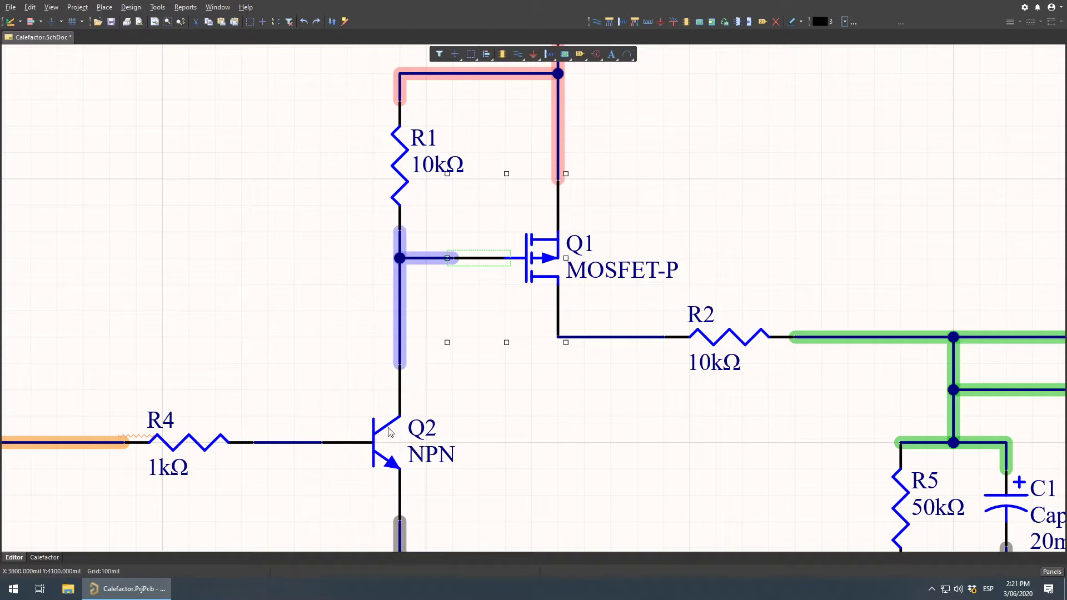
{"action": "right_click_drag", "start_coordinate": [454, 198], "coordinate": [455, 271]}
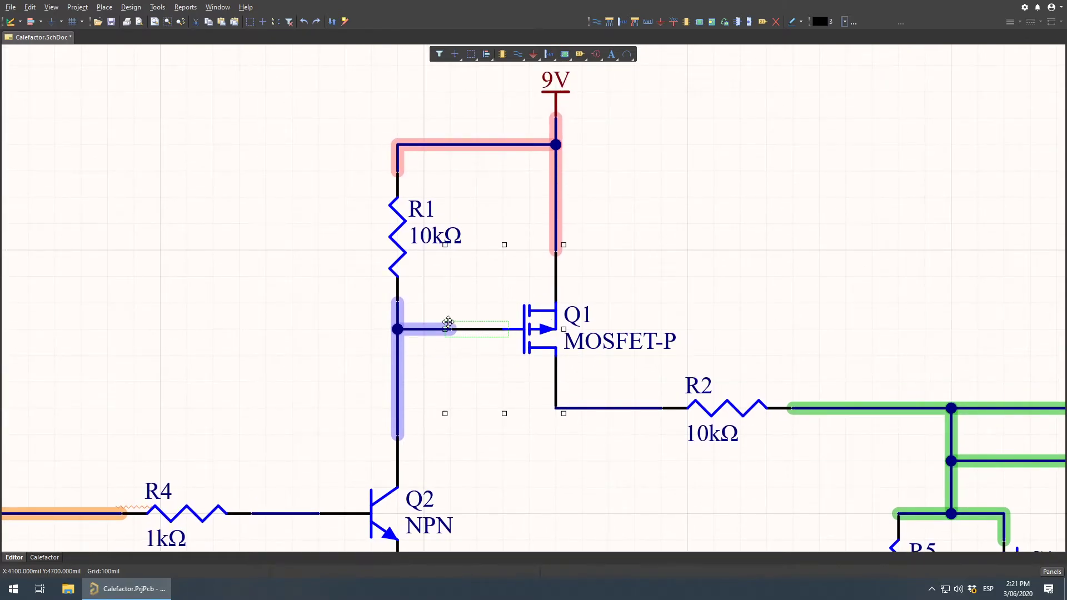
Step: Select transistor Q2 and trace its connections from PIN_ARDUINO and R4 up to Q1's gate node
{"action": "right_click_drag", "start_coordinate": [425, 394], "coordinate": [529, 247]}
{"action": "left_click", "coordinate": [468, 314]}
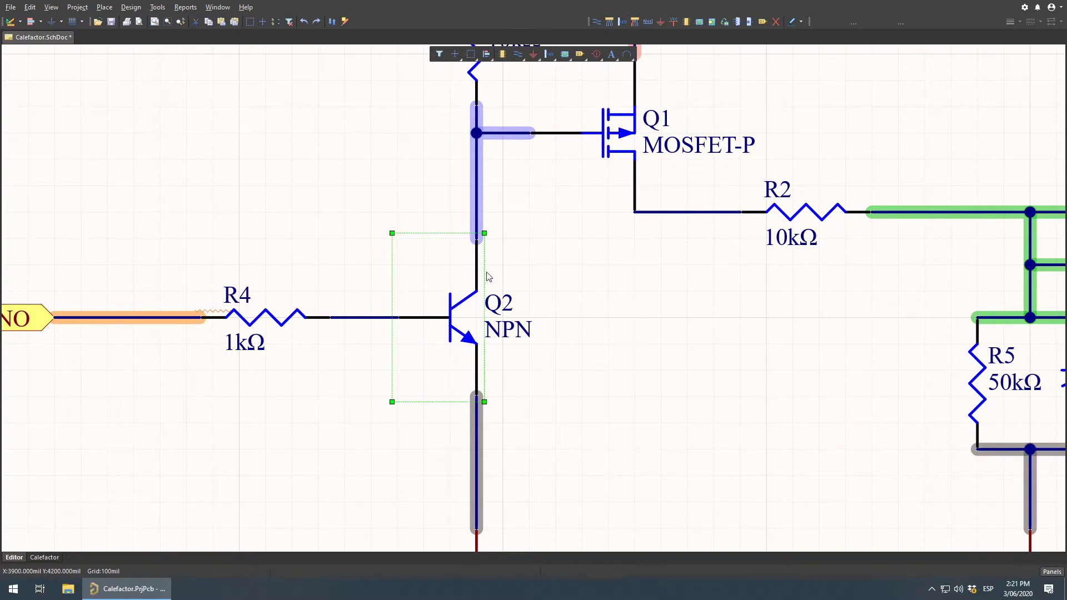
{"action": "right_click_drag", "start_coordinate": [211, 341], "coordinate": [421, 338]}
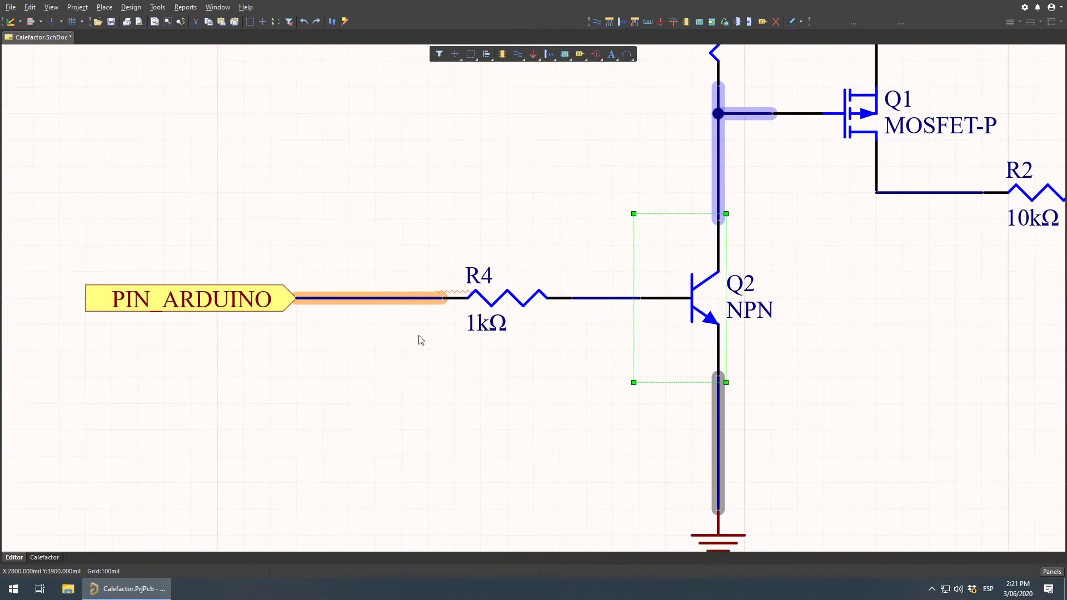
{"action": "right_click_drag", "start_coordinate": [784, 299], "coordinate": [454, 344]}
{"action": "right_click_drag", "start_coordinate": [488, 195], "coordinate": [455, 362]}
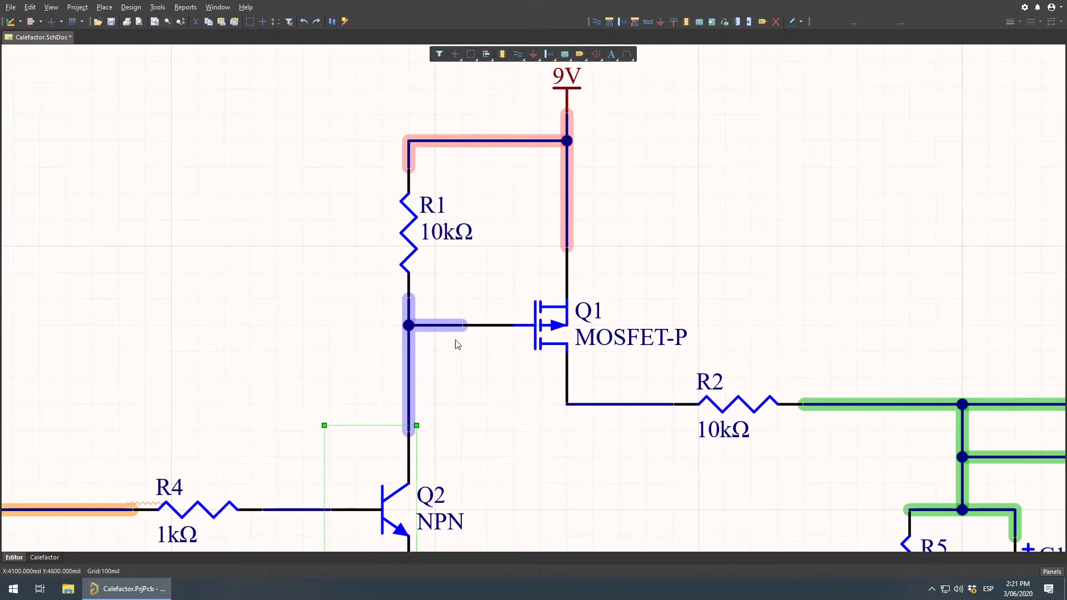
Step: Select MOSFET Q1 and follow its control path back through Q2 and R4 to the PIN_ARDUINO port
{"action": "left_click", "coordinate": [556, 327]}
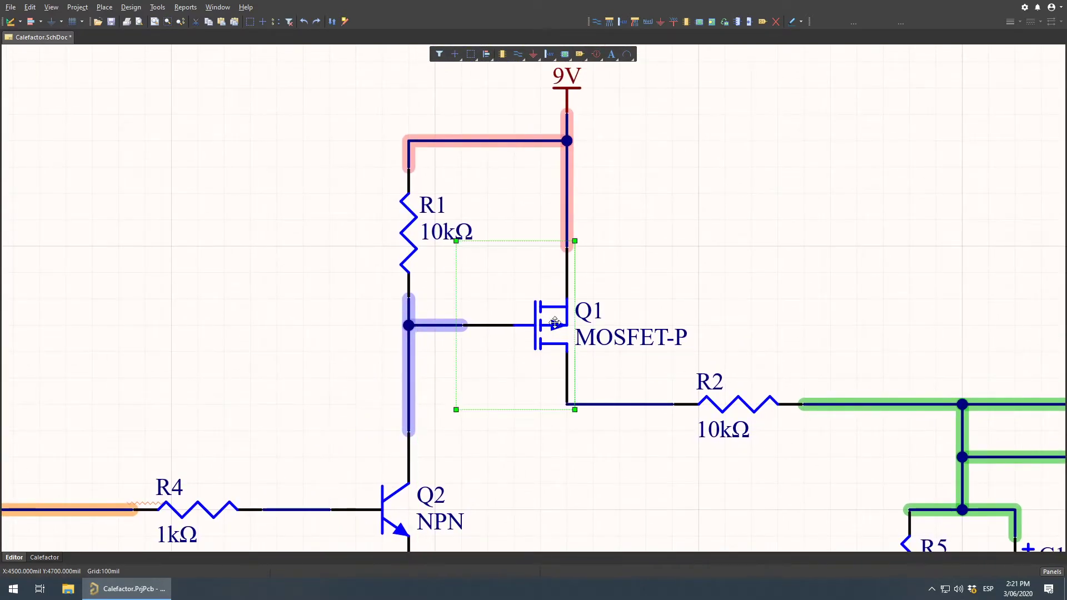
{"action": "right_click_drag", "start_coordinate": [424, 465], "coordinate": [563, 353]}
{"action": "scroll", "coordinate": [584, 304], "scroll_direction": "down", "scroll_amount": 3, "text": "ctrl"}
{"action": "right_click_drag", "start_coordinate": [638, 385], "coordinate": [582, 394]}
{"action": "left_click", "coordinate": [462, 401]}
{"action": "right_click_drag", "start_coordinate": [172, 458], "coordinate": [209, 445]}
{"action": "left_click", "coordinate": [210, 439]}
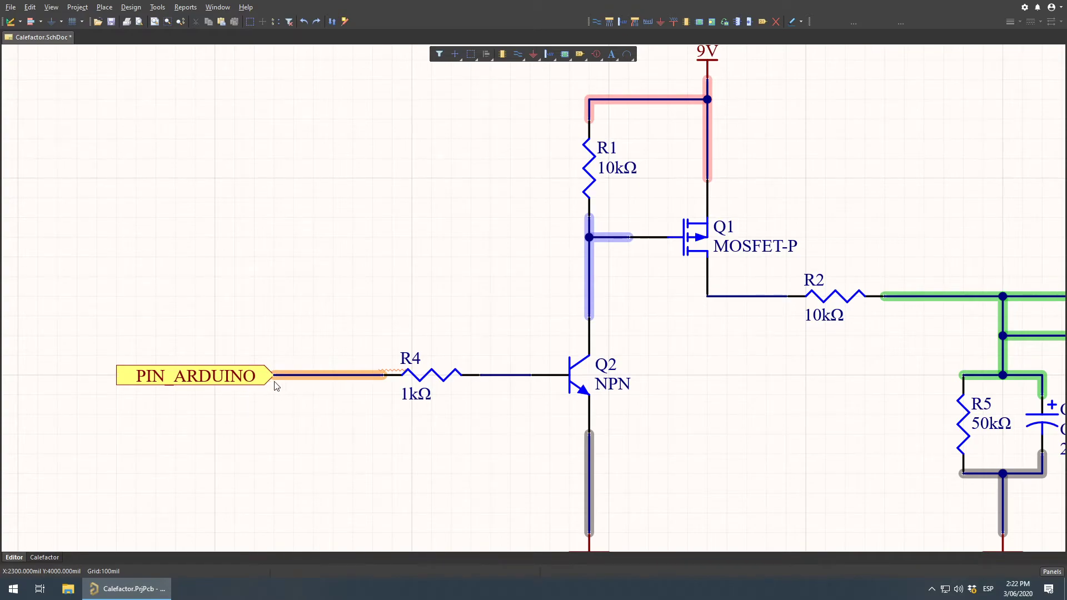
Step: Delete transistor Q2, select R1 to examine the path from 9V to Q1's gate, and undo the deletion
{"action": "left_click", "coordinate": [583, 375]}
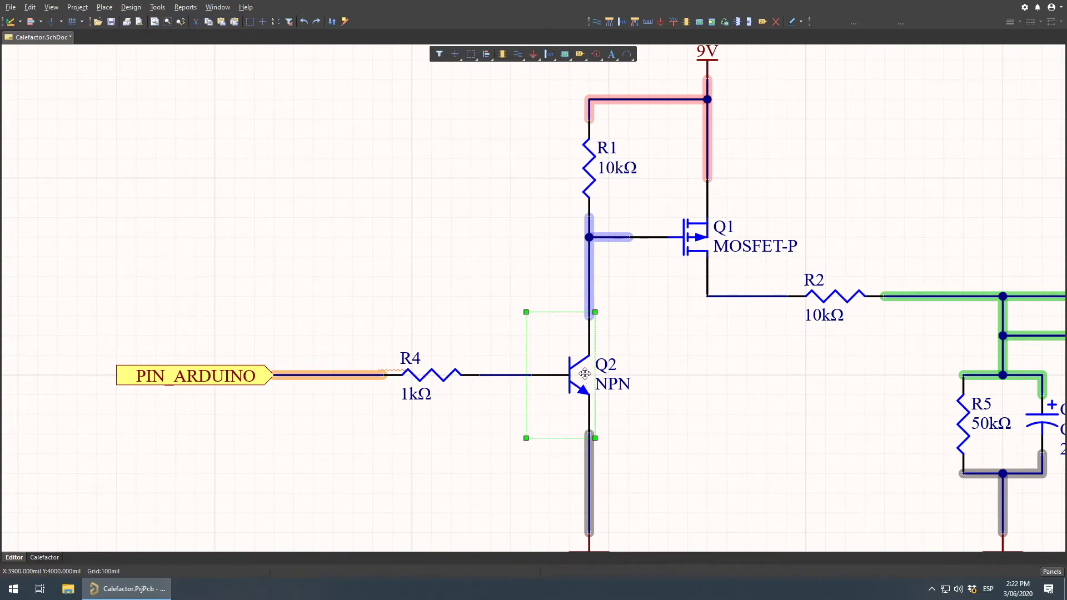
{"action": "key", "text": "Delete"}
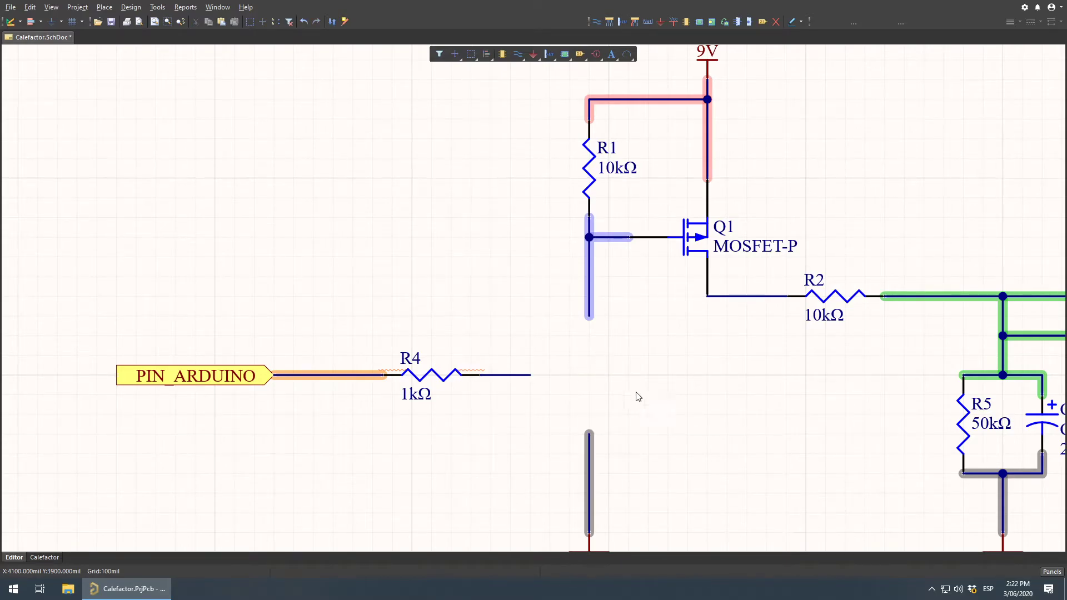
{"action": "right_click_drag", "start_coordinate": [632, 265], "coordinate": [581, 355]}
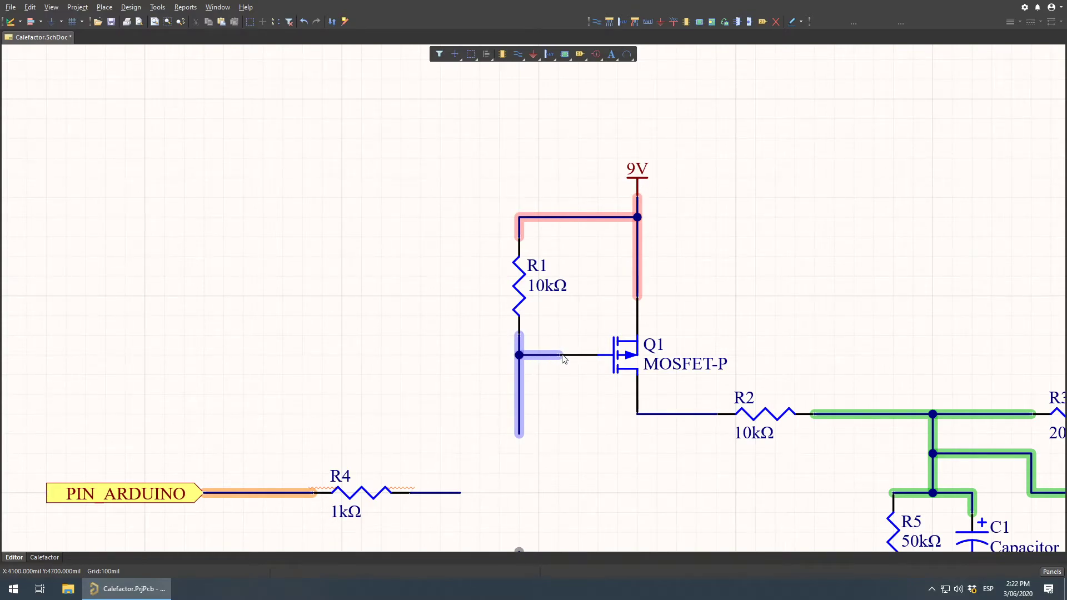
{"action": "left_click", "coordinate": [517, 286]}
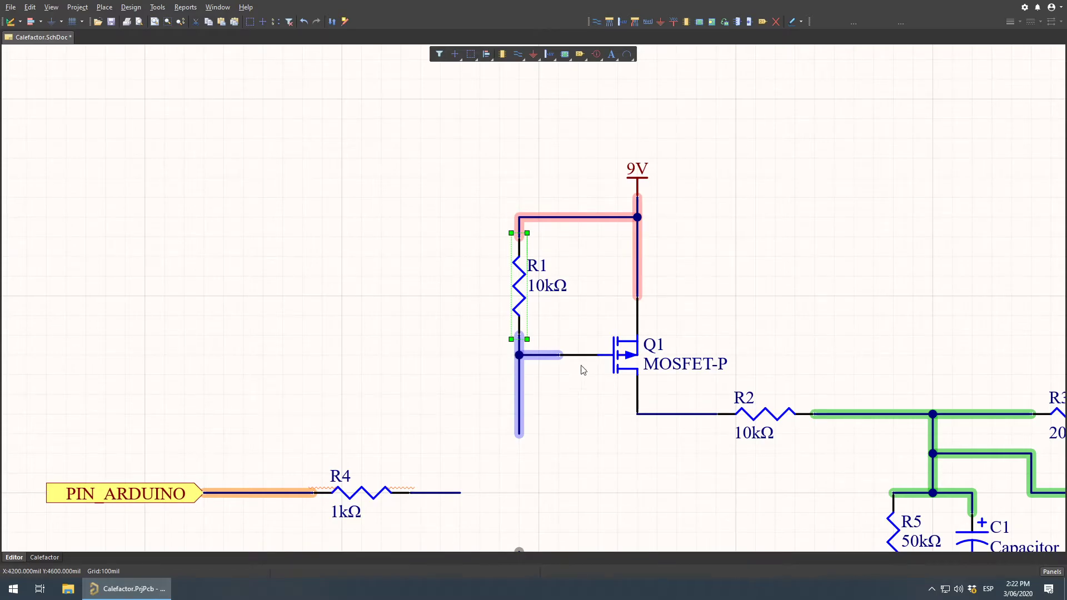
{"action": "scroll", "coordinate": [602, 346], "scroll_direction": "up", "scroll_amount": 3, "text": "ctrl"}
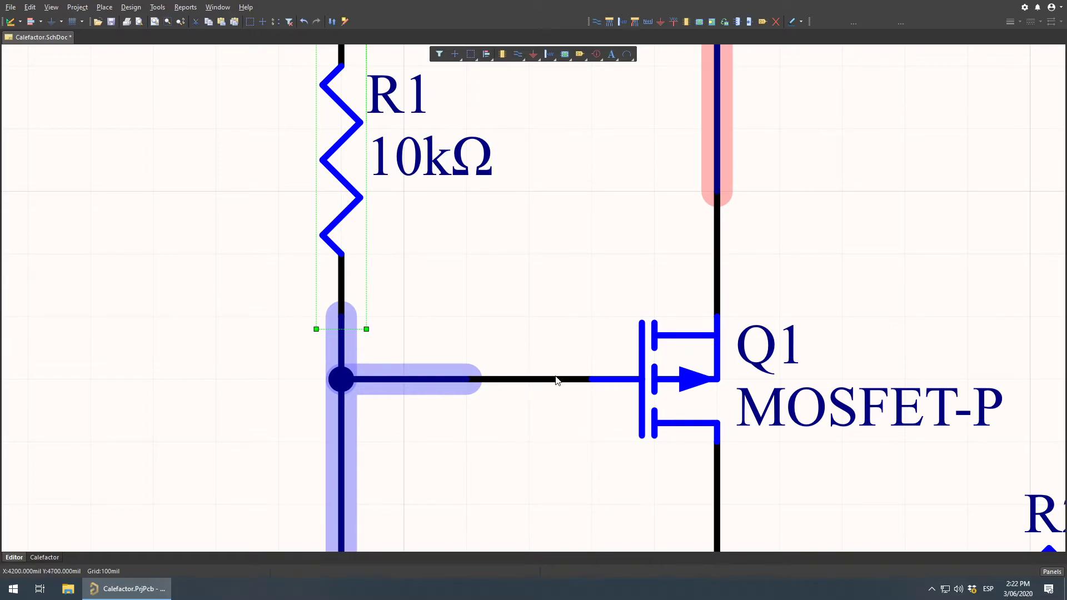
{"action": "scroll", "coordinate": [578, 276], "scroll_direction": "down", "scroll_amount": 4, "text": "ctrl"}
{"action": "right_click_drag", "start_coordinate": [608, 398], "coordinate": [638, 363]}
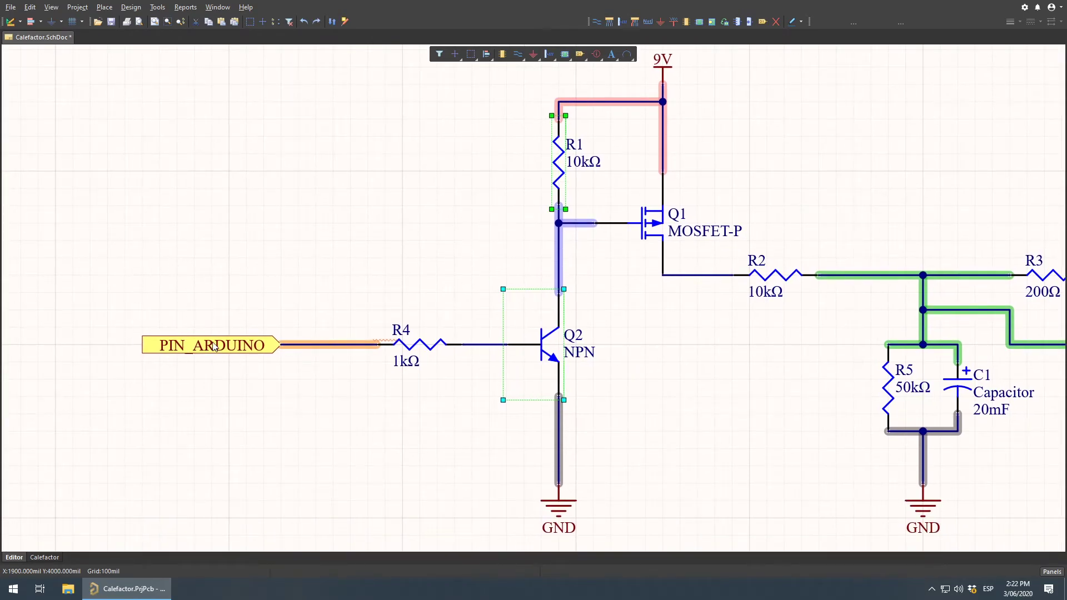
Step: Select transistor Q2 and examine its collector node at Q1's gate and its emitter path down to GND
{"action": "left_click", "coordinate": [393, 302]}
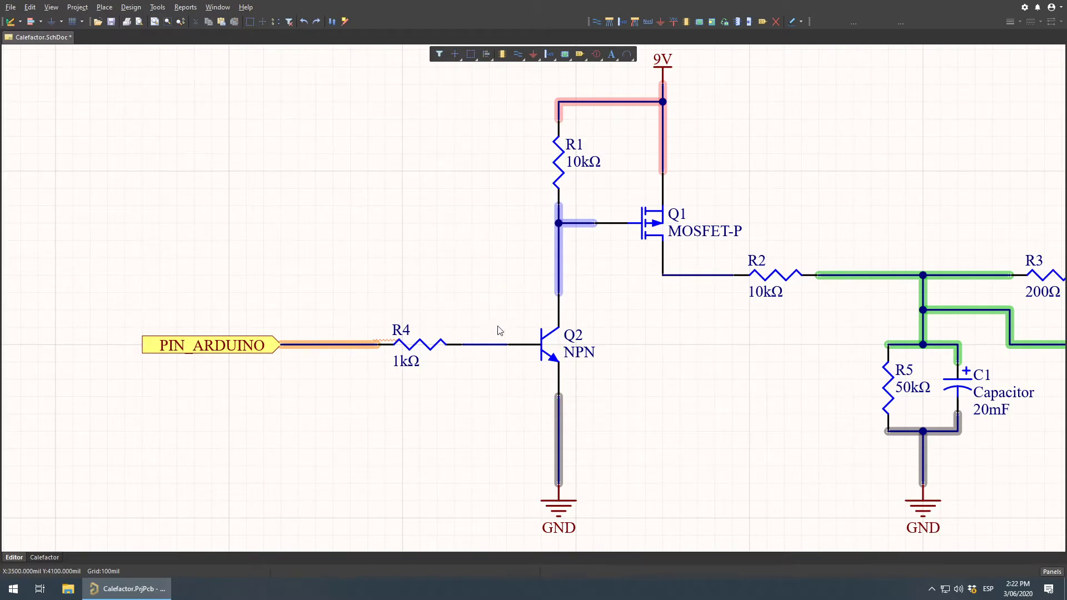
{"action": "scroll", "coordinate": [483, 335], "scroll_direction": "up", "scroll_amount": 3, "text": "ctrl"}
{"action": "left_click", "coordinate": [561, 339]}
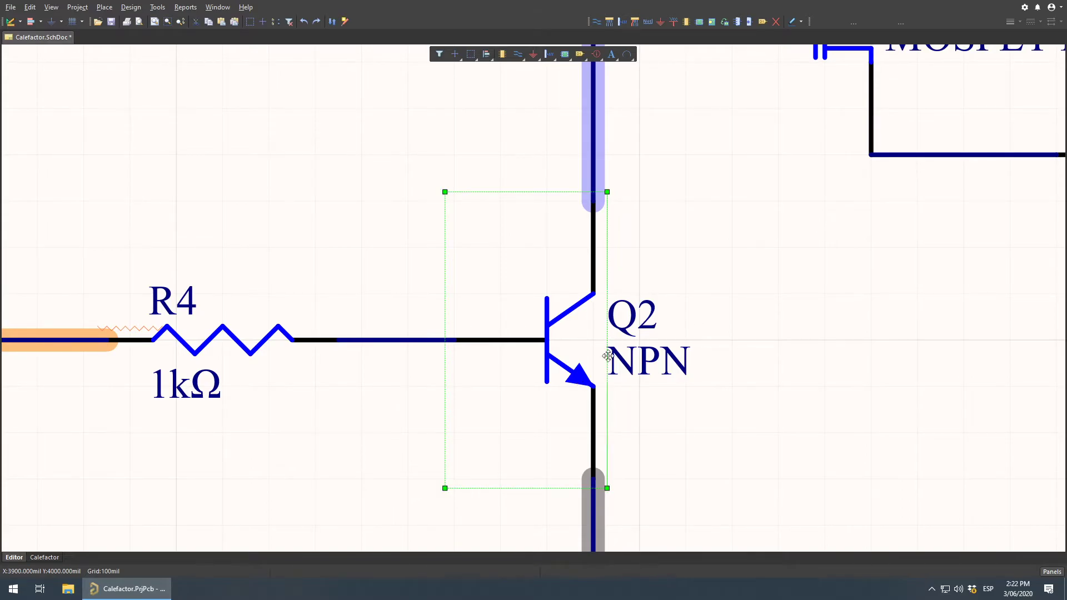
{"action": "scroll", "coordinate": [725, 322], "scroll_direction": "down", "scroll_amount": 2, "text": "ctrl"}
{"action": "right_click_drag", "start_coordinate": [799, 361], "coordinate": [677, 355]}
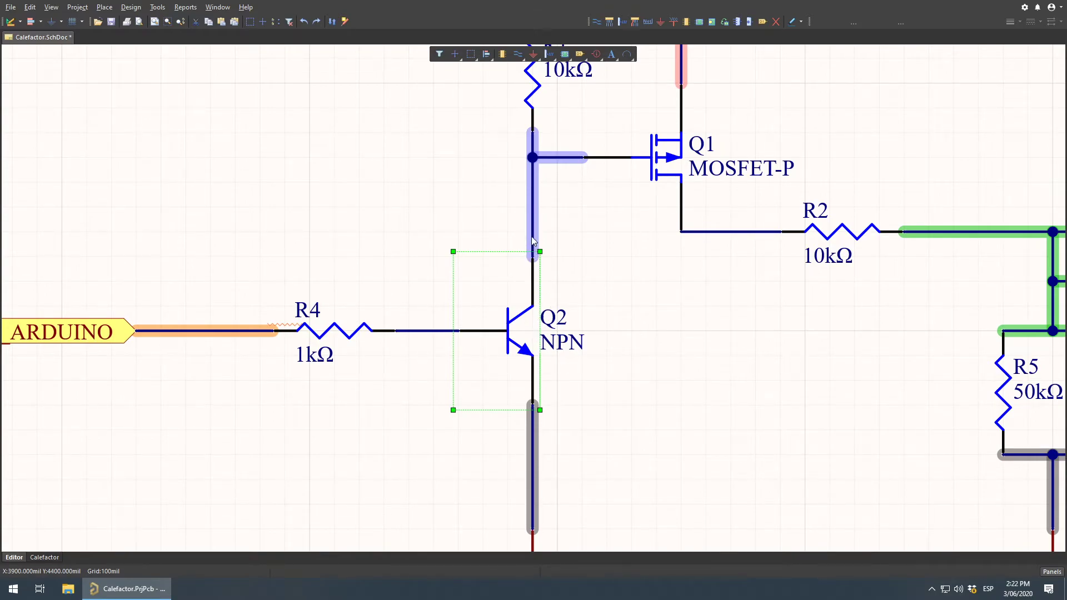
{"action": "scroll", "coordinate": [528, 311], "scroll_direction": "down", "scroll_amount": 2}
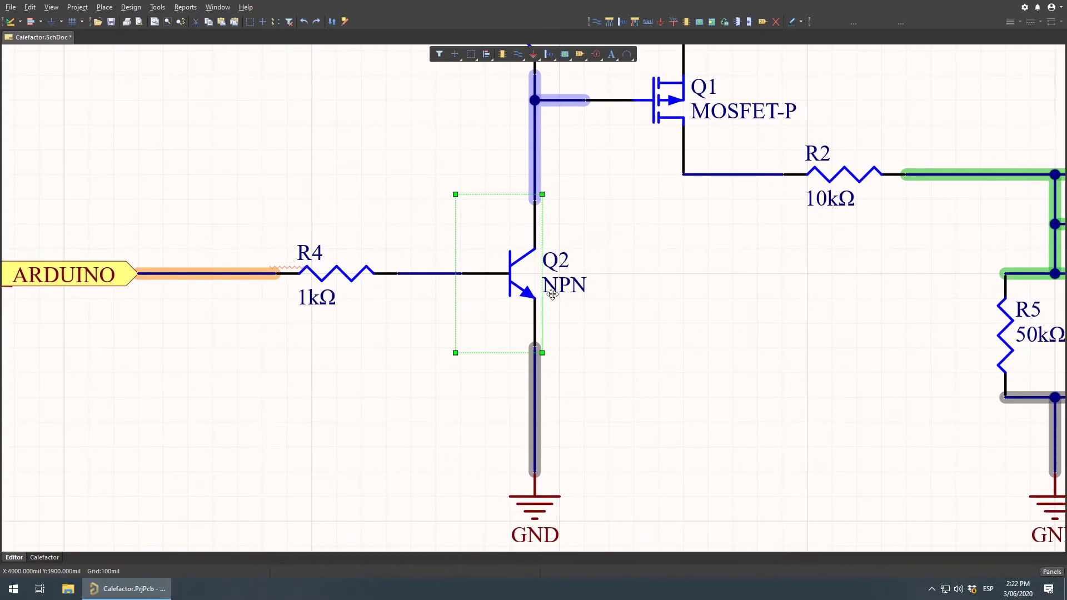
{"action": "right_click_drag", "start_coordinate": [551, 250], "coordinate": [583, 356]}
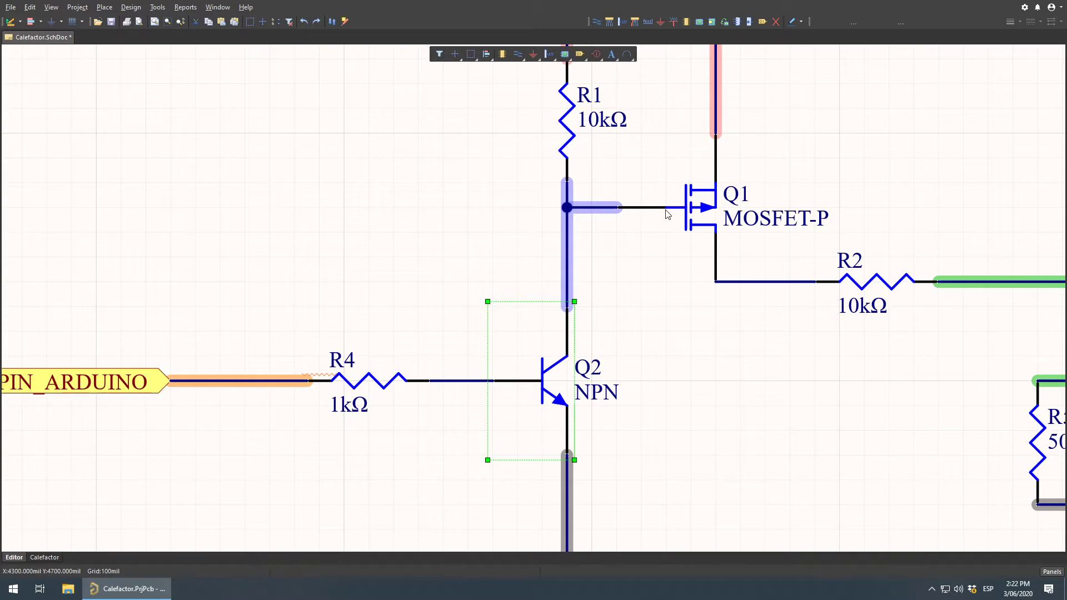
{"action": "right_click_drag", "start_coordinate": [669, 210], "coordinate": [630, 153]}
{"action": "right_click_drag", "start_coordinate": [538, 462], "coordinate": [527, 391]}
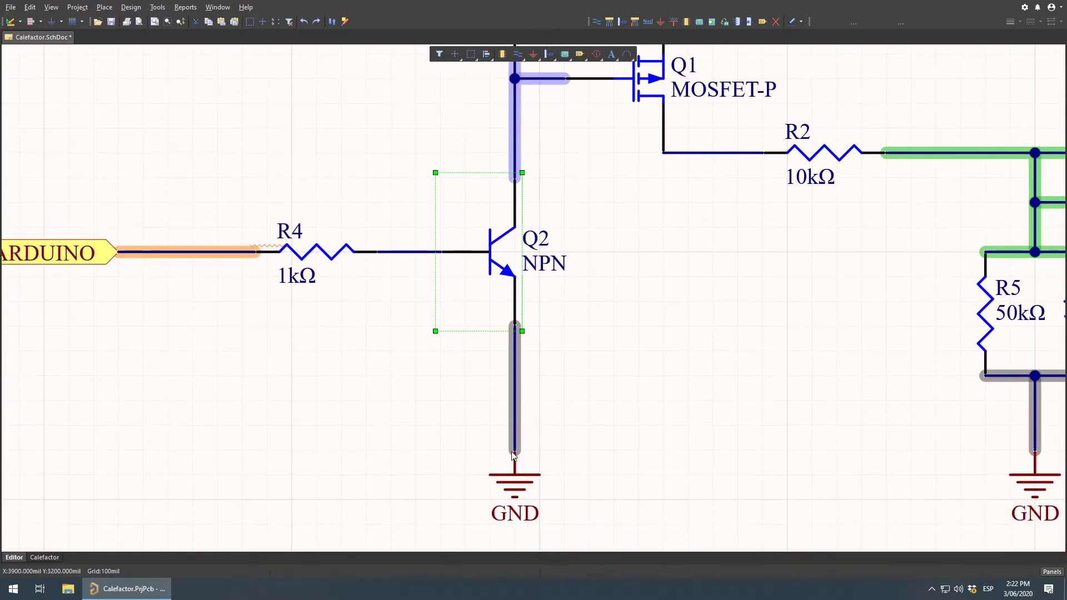
Step: Select MOSFET Q1 and examine its connection to the 9V supply and its gate node
{"action": "right_click_drag", "start_coordinate": [574, 221], "coordinate": [537, 464]}
{"action": "left_click", "coordinate": [621, 326]}
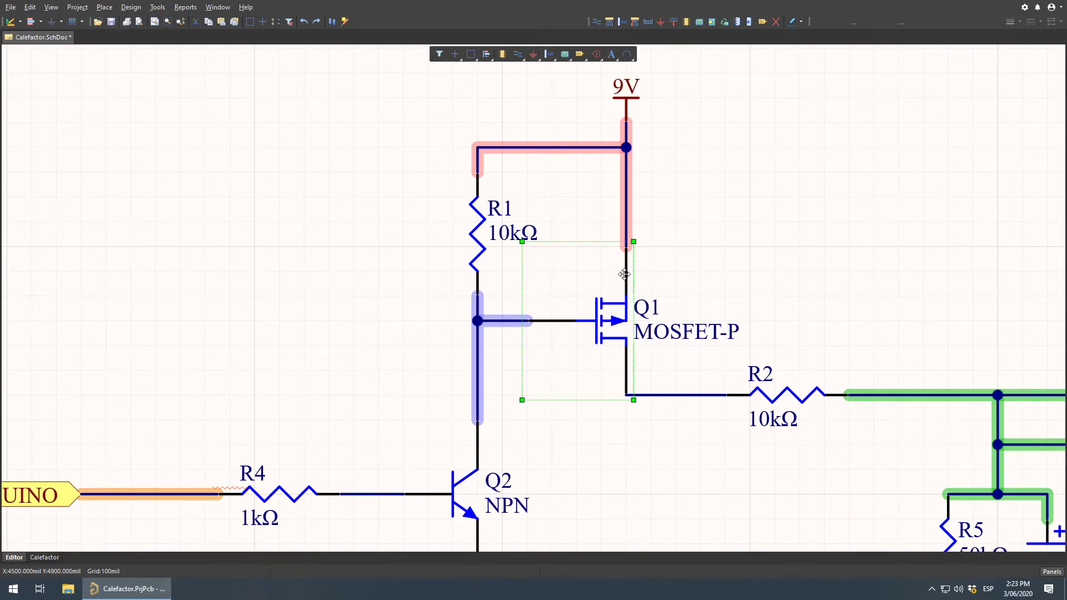
{"action": "scroll", "coordinate": [502, 430], "scroll_direction": "down", "scroll_amount": 4, "text": "ctrl"}
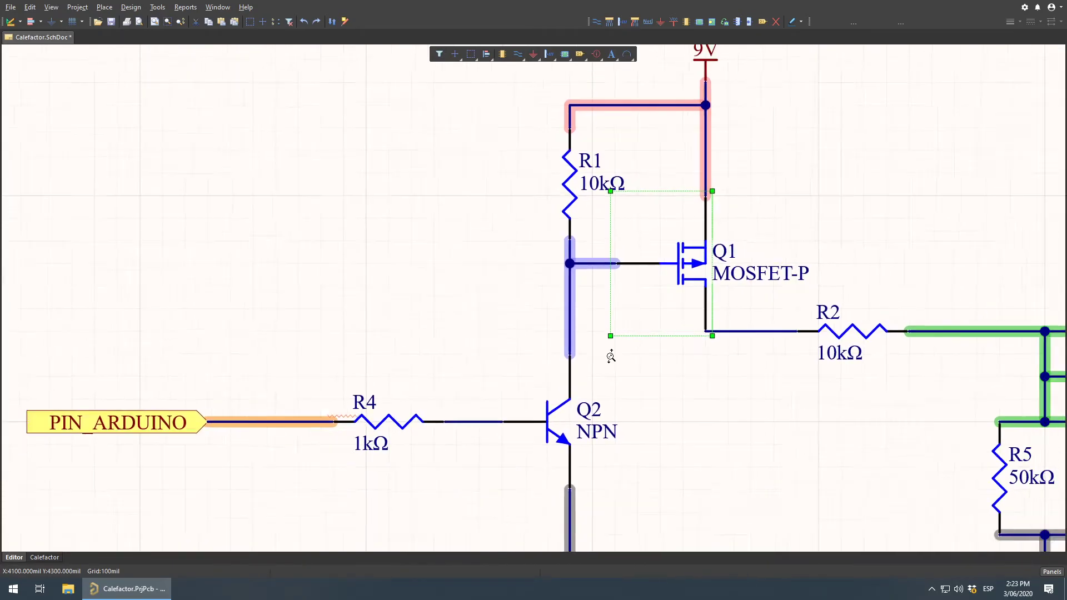
Step: Select port PIN_ARDUINO, transistor Q2 and MOSFET Q1 in turn to trace the control chain
{"action": "left_click", "coordinate": [338, 381]}
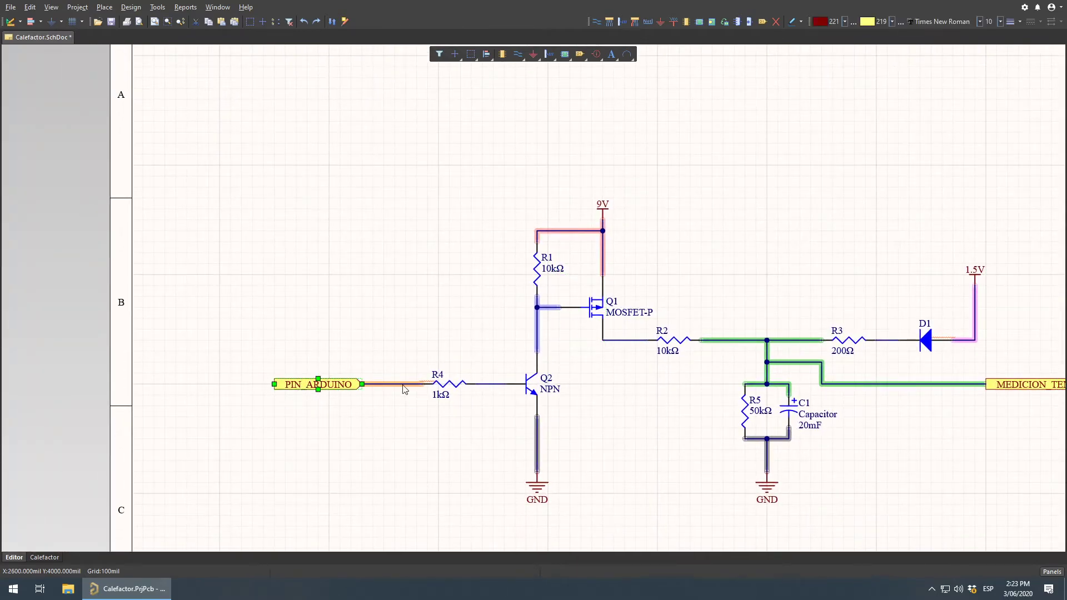
{"action": "left_click", "coordinate": [536, 387]}
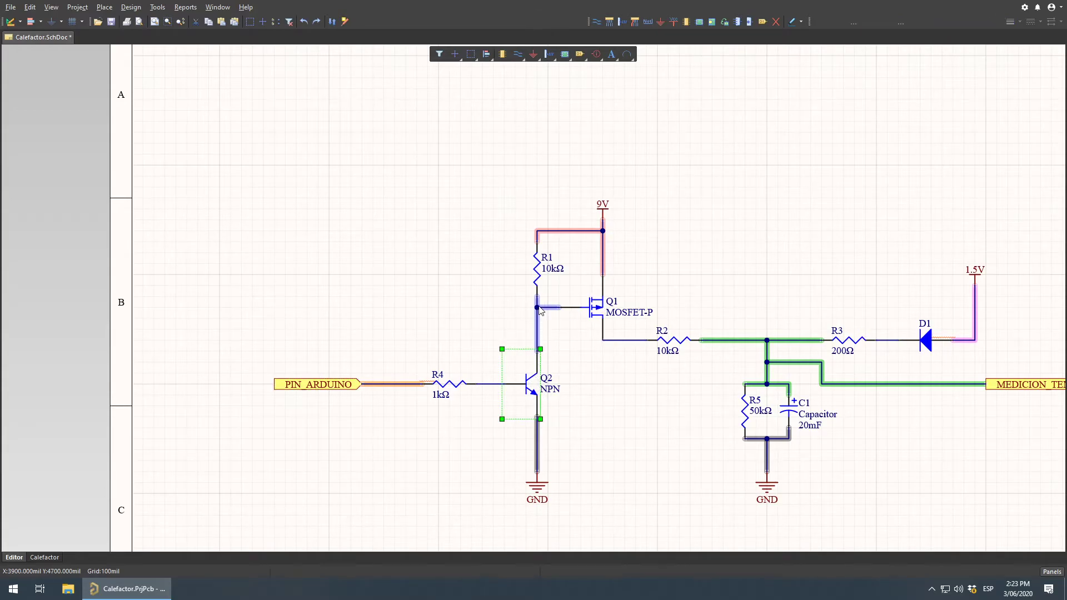
{"action": "left_click", "coordinate": [601, 310]}
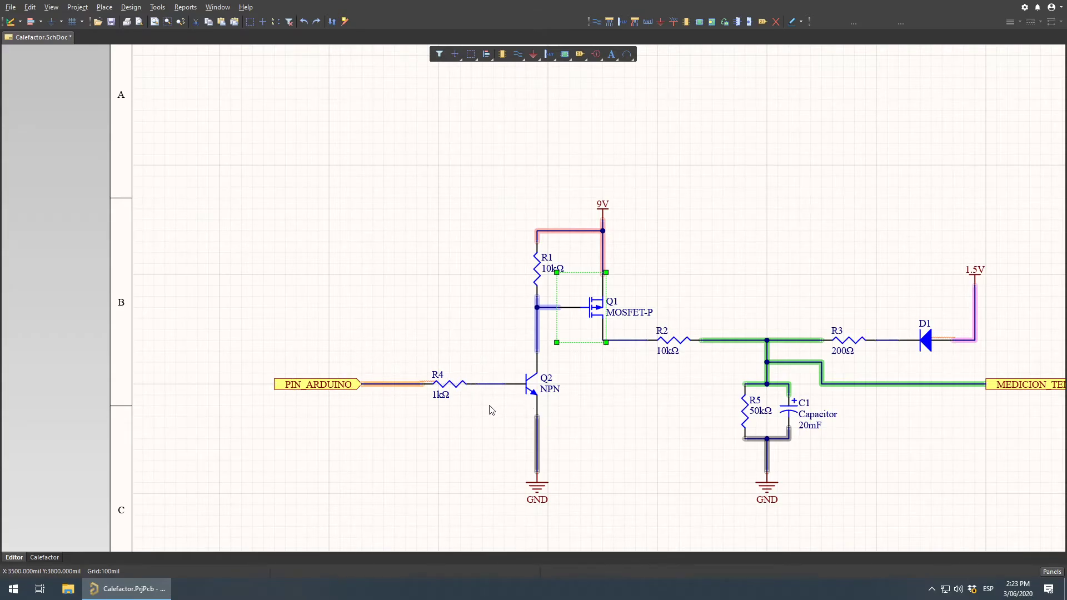
Step: Select Q2, Q1's gate wire and Q1 in turn to follow the switching path toward R2, and clear the selection
{"action": "left_click", "coordinate": [530, 384]}
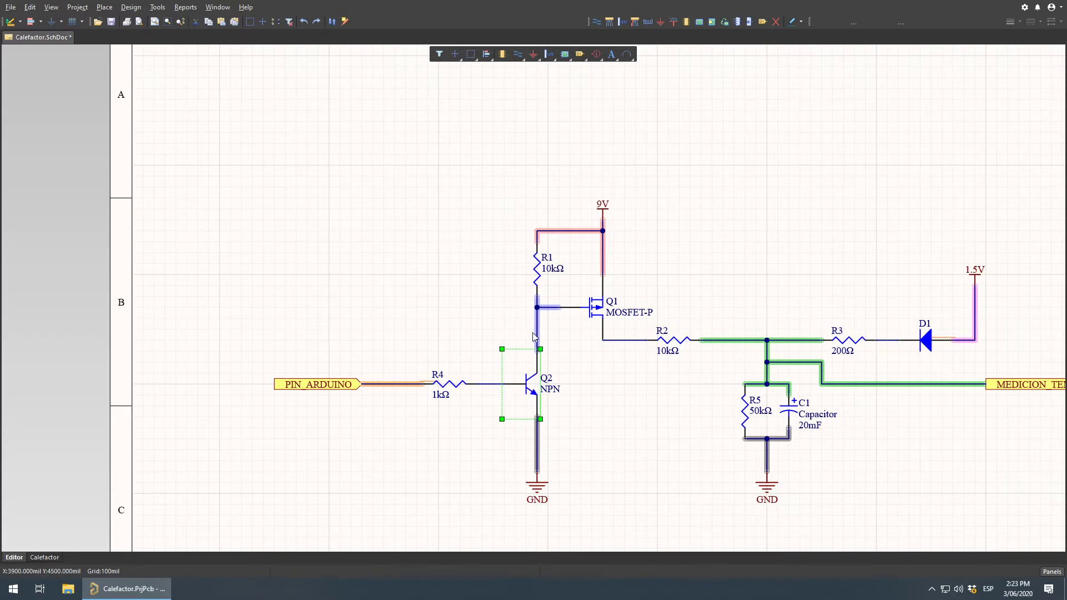
{"action": "left_click", "coordinate": [554, 309]}
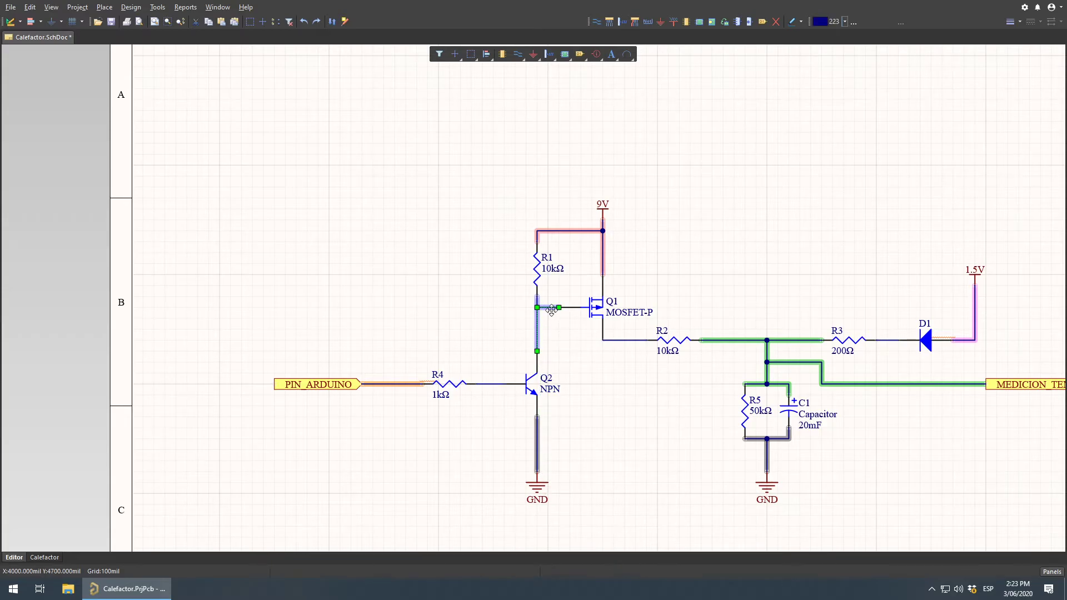
{"action": "left_click", "coordinate": [599, 307]}
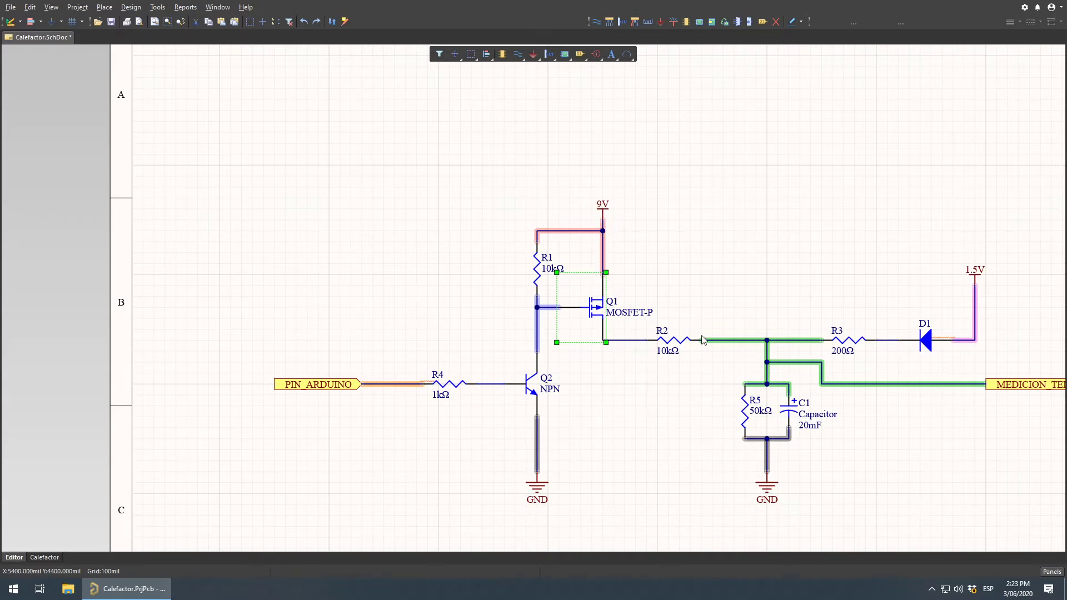
{"action": "left_click", "coordinate": [653, 448]}
{"action": "right_click_drag", "start_coordinate": [650, 448], "coordinate": [539, 434]}
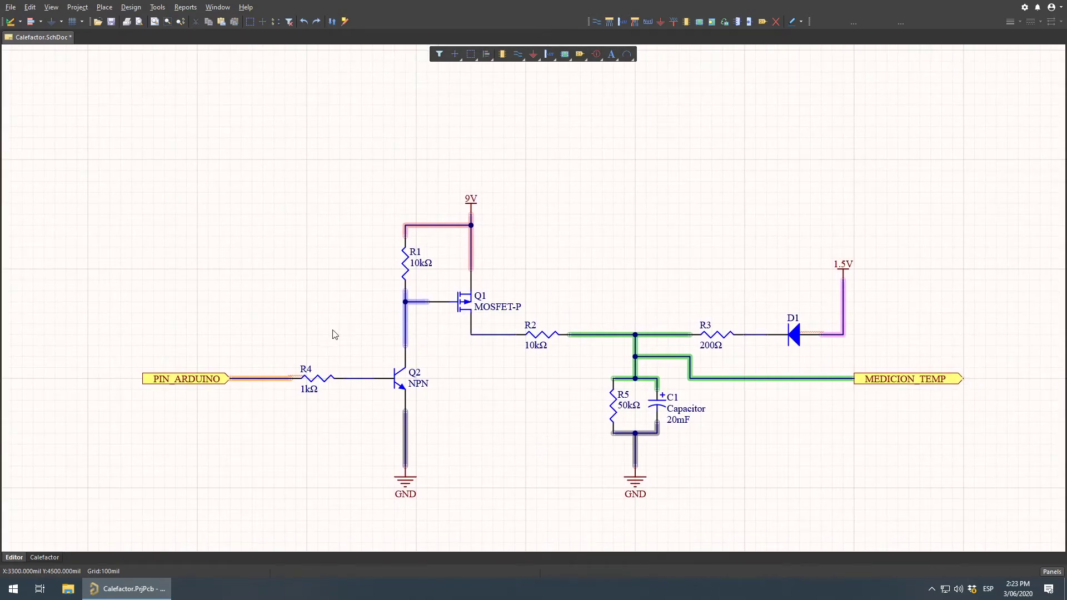
Step: Select resistor R5 and examine its branch to GND in parallel with capacitor C1
{"action": "right_click_drag", "start_coordinate": [470, 361], "coordinate": [374, 335]}
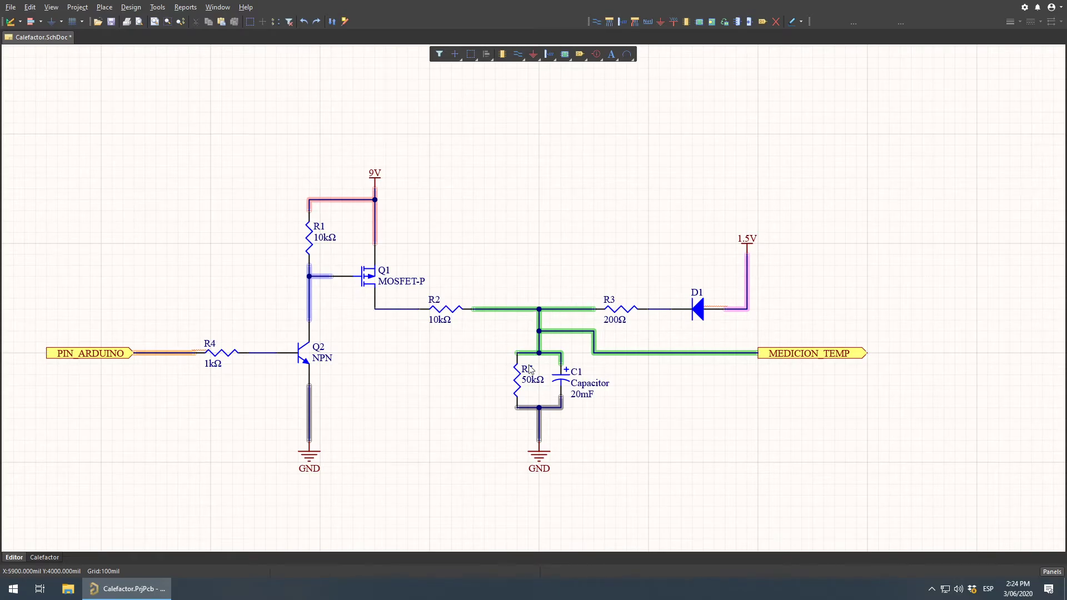
{"action": "scroll", "coordinate": [517, 389], "scroll_direction": "up", "scroll_amount": 3, "text": "ctrl"}
{"action": "left_click", "coordinate": [503, 364]}
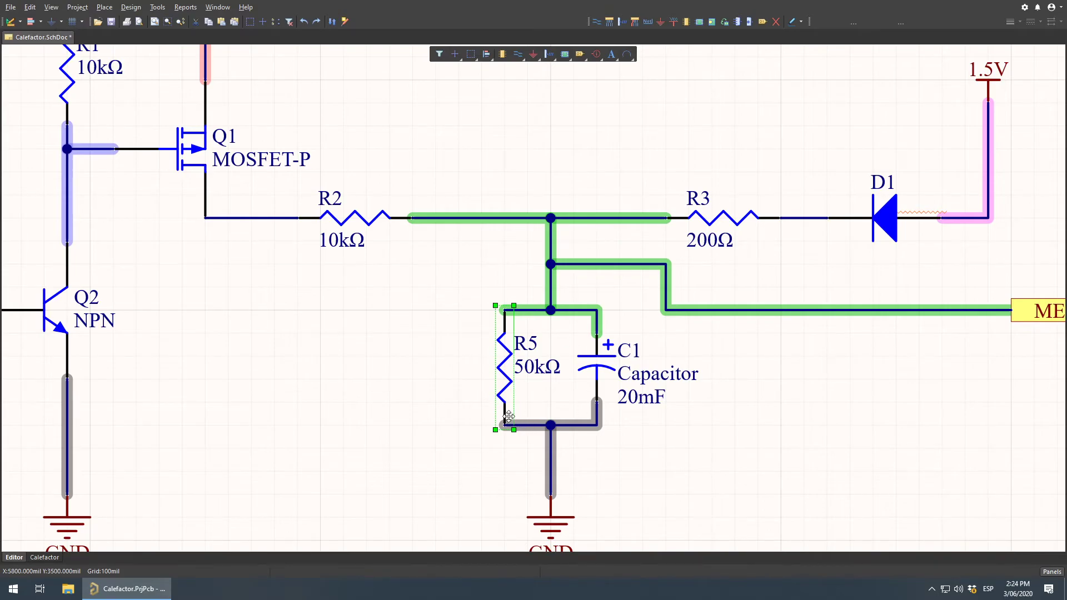
{"action": "scroll", "coordinate": [641, 355], "scroll_direction": "down", "scroll_amount": 1, "text": "ctrl"}
{"action": "scroll", "coordinate": [641, 354], "scroll_direction": "down", "scroll_amount": 2, "text": "ctrl"}
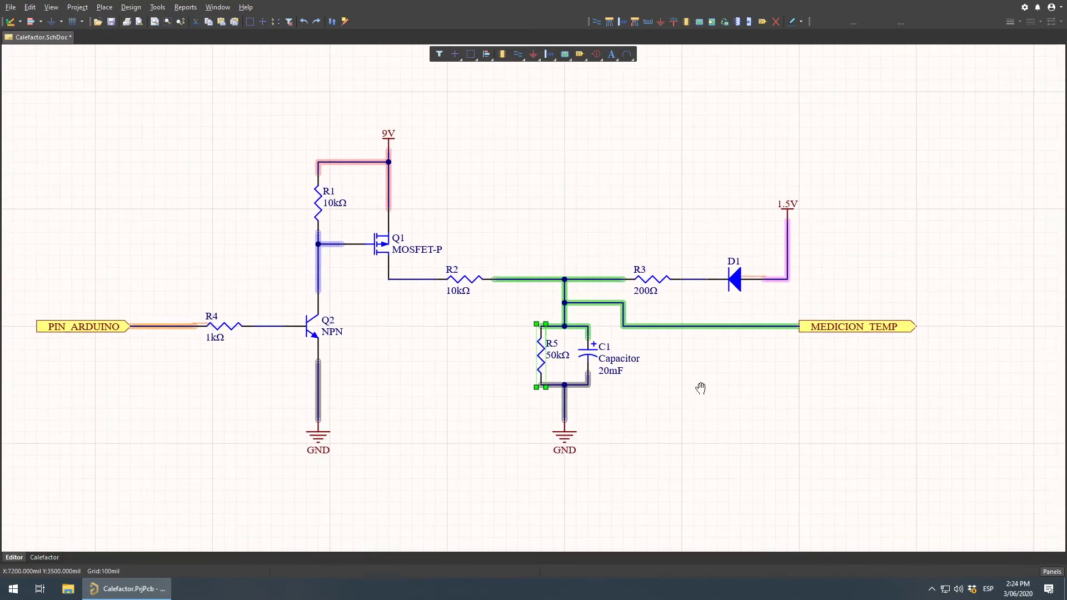
Step: Select MOSFET Q1 and transistor Q2 in turn to compare the two switching devices, and clear the selection
{"action": "right_click_drag", "start_coordinate": [363, 337], "coordinate": [500, 383]}
{"action": "scroll", "coordinate": [484, 326], "scroll_direction": "up", "scroll_amount": 2, "text": "ctrl"}
{"action": "scroll", "coordinate": [501, 383], "scroll_direction": "up", "scroll_amount": 2, "text": "ctrl"}
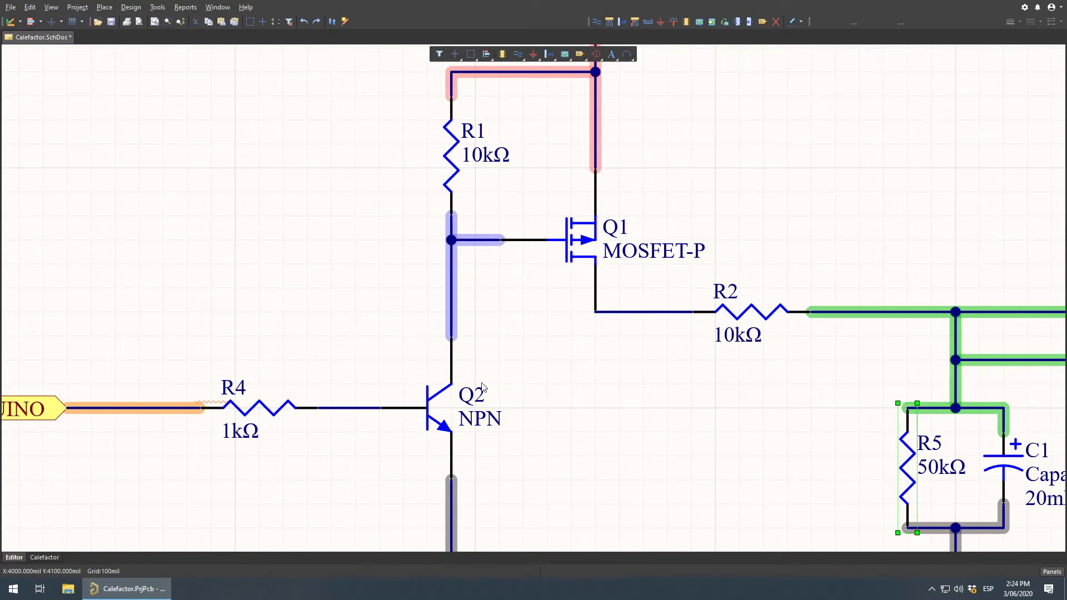
{"action": "left_click", "coordinate": [582, 252]}
{"action": "left_click", "coordinate": [439, 407]}
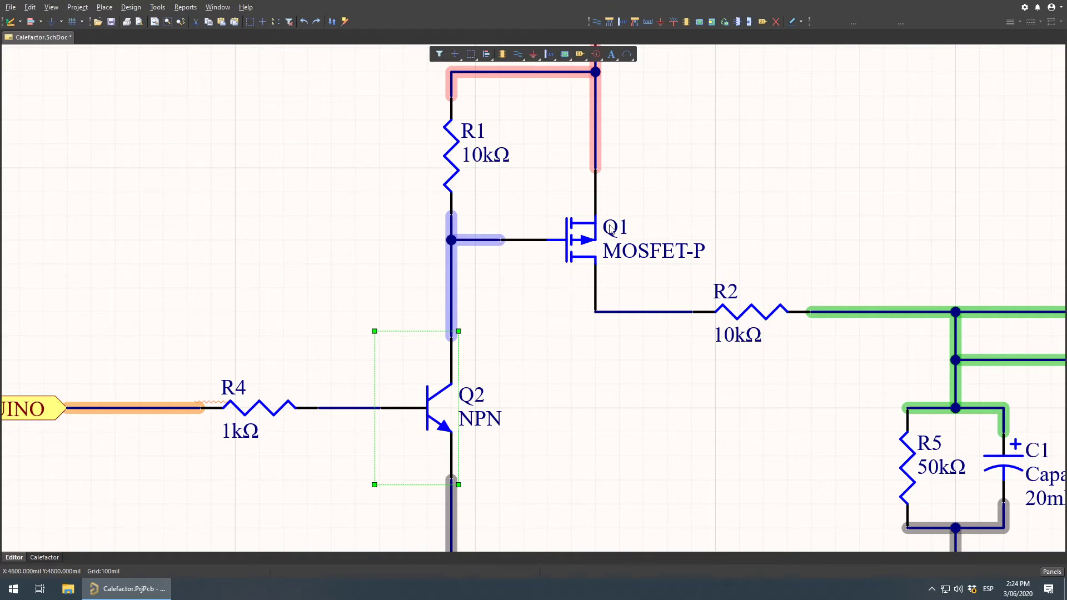
{"action": "left_click", "coordinate": [588, 381]}
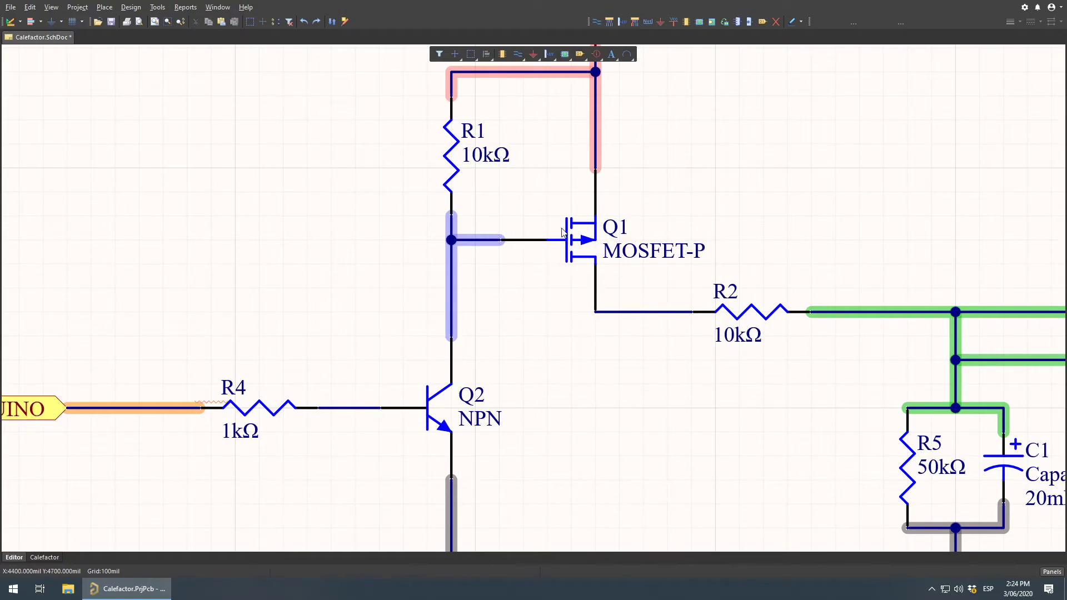
{"action": "scroll", "coordinate": [563, 240], "scroll_direction": "down", "scroll_amount": 5, "text": "ctrl"}
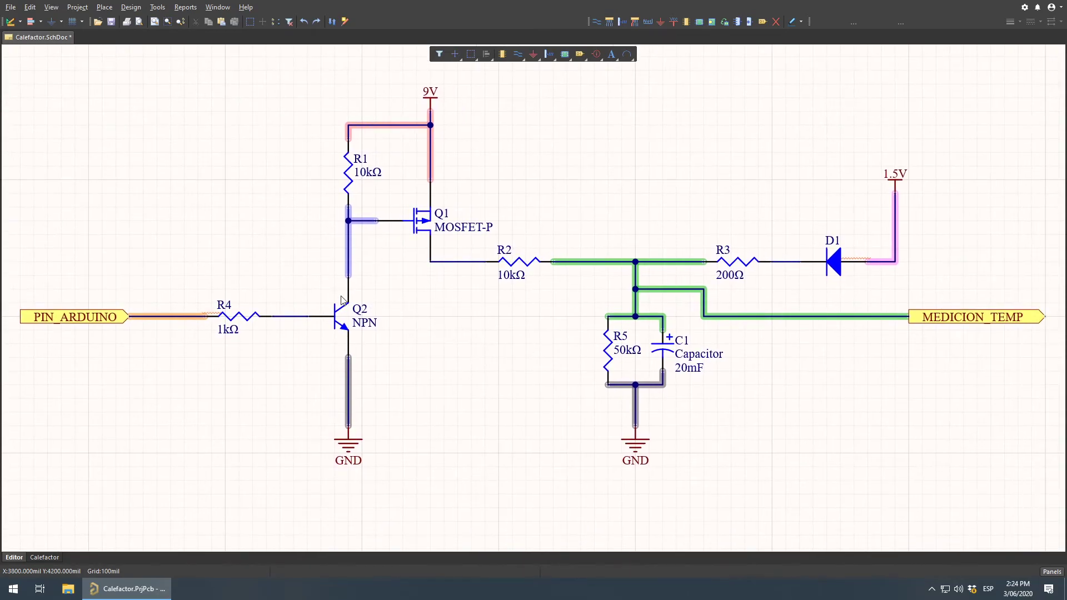
Step: Examine the Q1 and Q2 switching stage up close and select transistor Q2 to inspect its base, collector and emitter connections
{"action": "scroll", "coordinate": [367, 253], "scroll_direction": "up", "scroll_amount": 4, "text": "ctrl"}
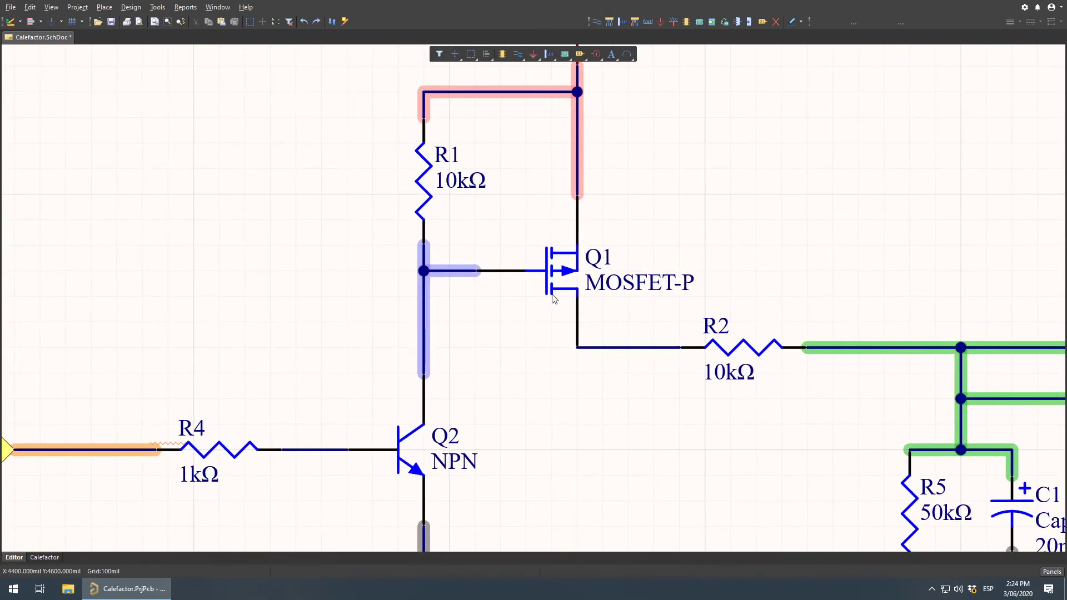
{"action": "right_click_drag", "start_coordinate": [497, 420], "coordinate": [574, 317]}
{"action": "left_click", "coordinate": [484, 322]}
{"action": "left_click", "coordinate": [602, 326]}
{"action": "right_click_drag", "start_coordinate": [624, 300], "coordinate": [514, 293]}
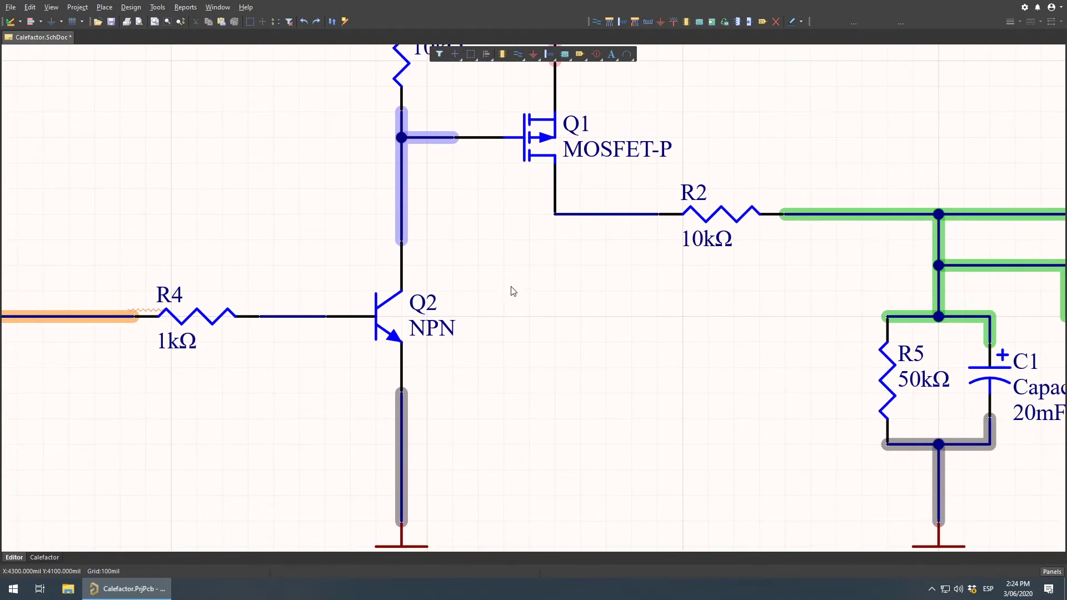
{"action": "left_click", "coordinate": [385, 323]}
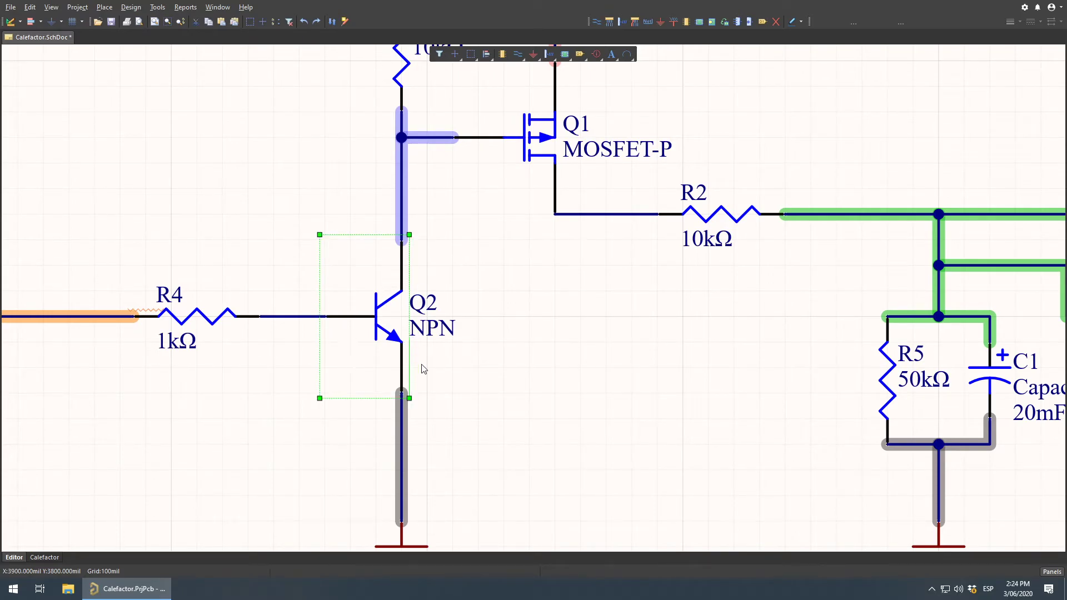
{"action": "right_click_drag", "start_coordinate": [510, 322], "coordinate": [541, 354]}
{"action": "scroll", "coordinate": [524, 341], "scroll_direction": "down", "scroll_amount": 3, "text": "ctrl"}
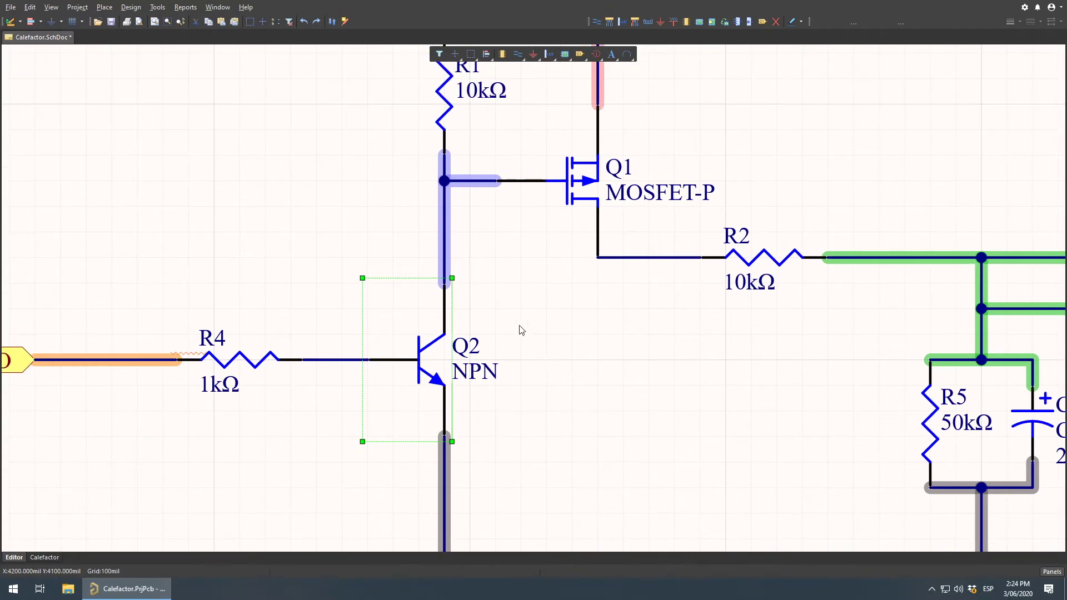
Step: Review the whole schematic from PIN_ARDUINO through R2 and R3 to MEDICION_TEMP and the 1.5V supply, clearing the selection
{"action": "right_click_drag", "start_coordinate": [640, 410], "coordinate": [327, 335]}
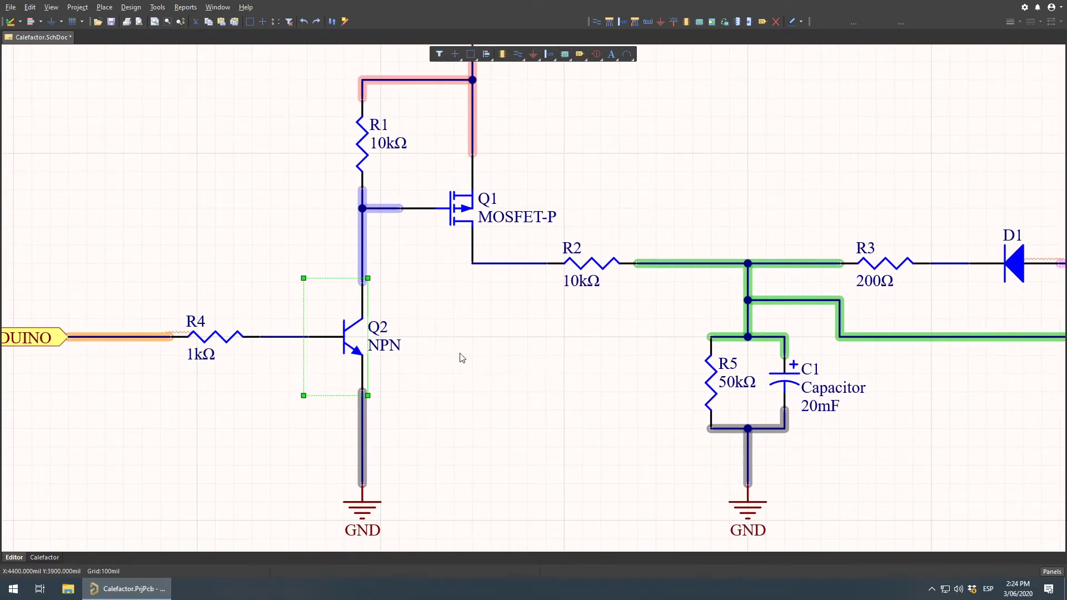
{"action": "right_click_drag", "start_coordinate": [612, 329], "coordinate": [503, 376]}
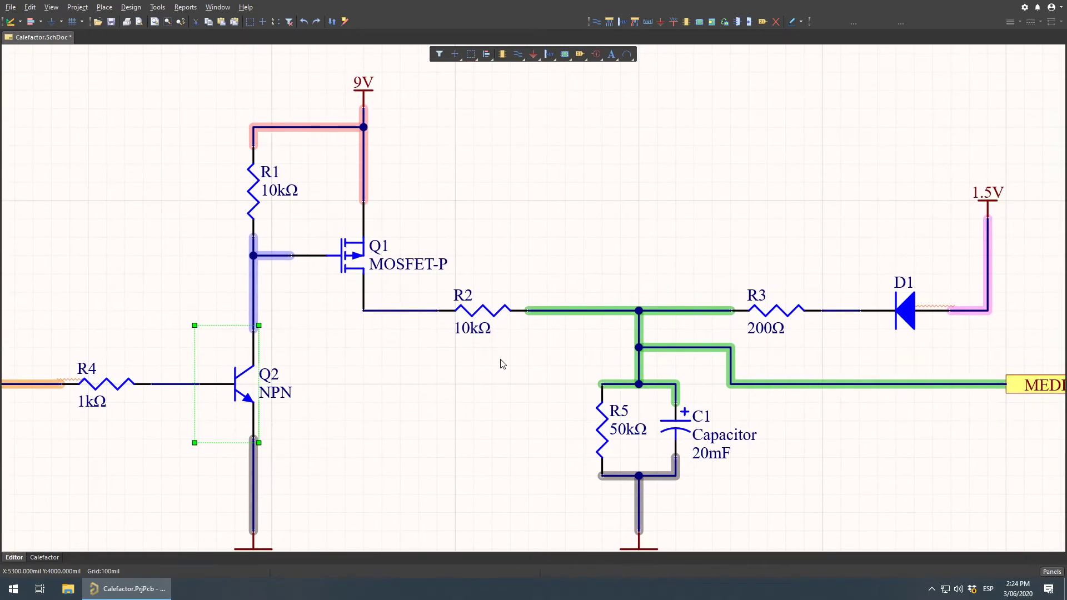
{"action": "right_click_drag", "start_coordinate": [810, 446], "coordinate": [727, 380]}
{"action": "scroll", "coordinate": [729, 382], "scroll_direction": "down", "scroll_amount": 2, "text": "ctrl"}
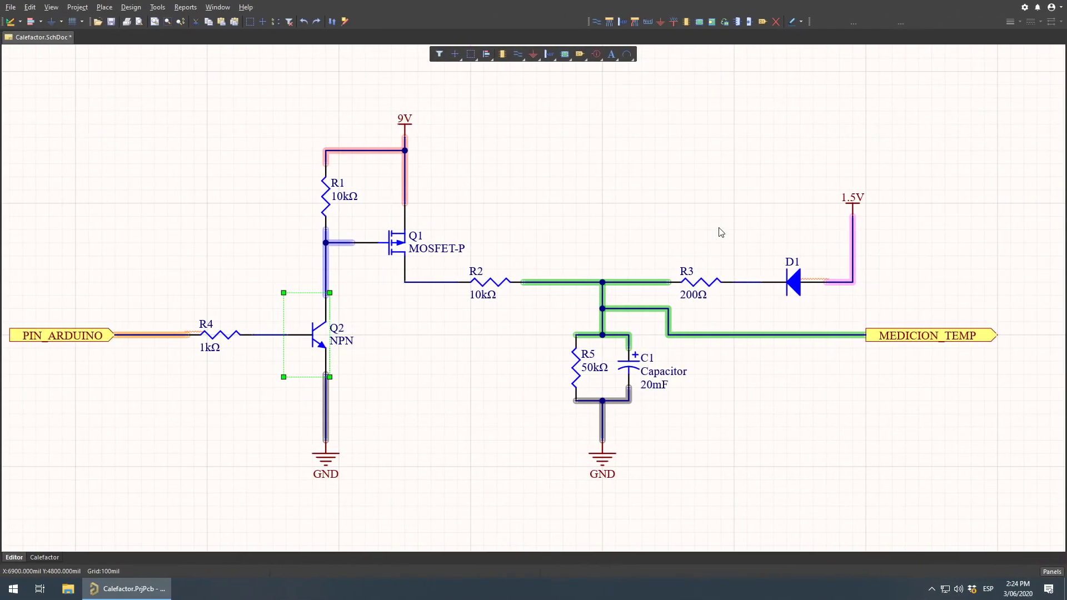
{"action": "right_click_drag", "start_coordinate": [871, 415], "coordinate": [865, 423]}
{"action": "scroll", "coordinate": [454, 360], "scroll_direction": "down", "scroll_amount": 1, "text": "ctrl"}
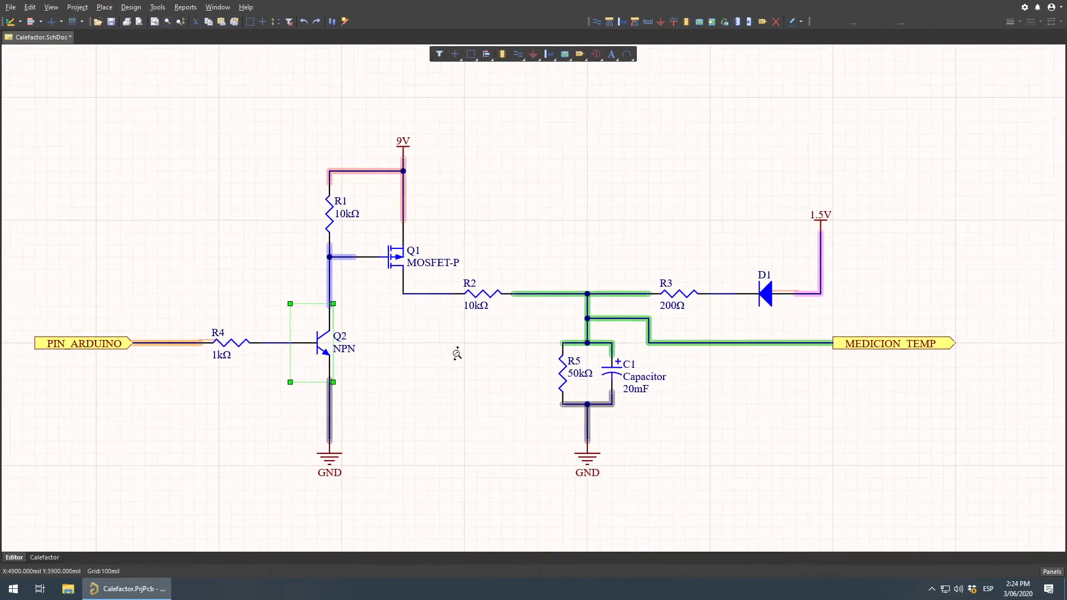
{"action": "left_click", "coordinate": [475, 379]}
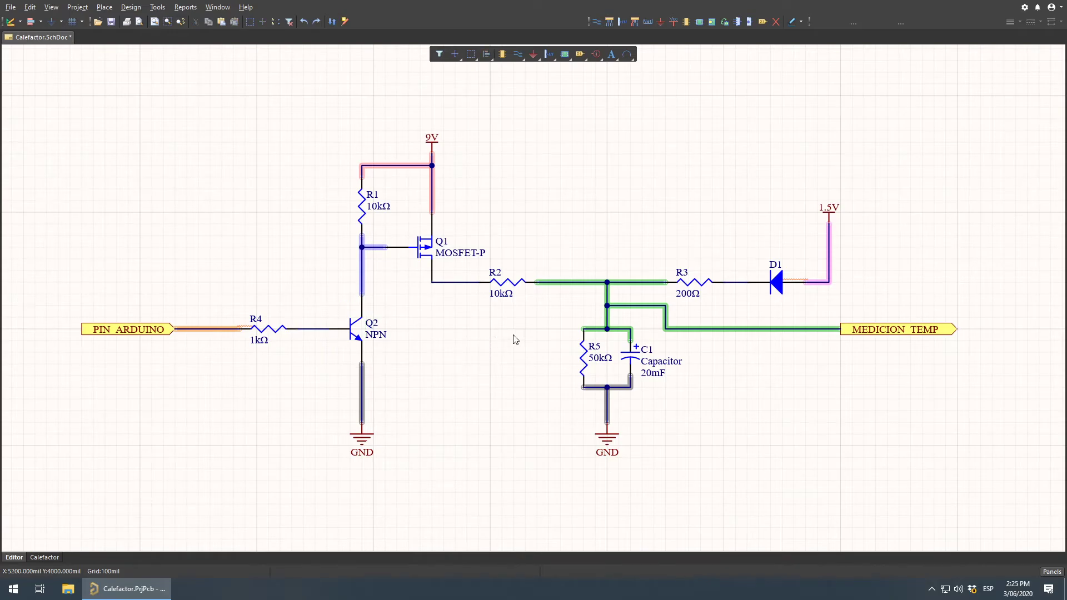
{"action": "right_click_drag", "start_coordinate": [495, 343], "coordinate": [498, 356]}
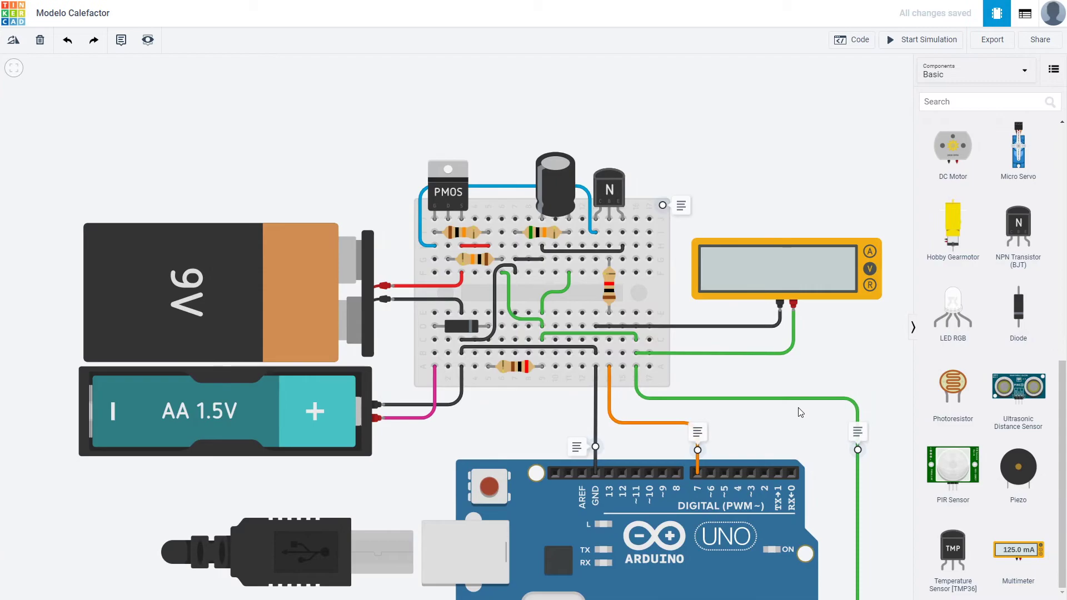
Step: Switch to the Modelo Calefactor circuit in Tinkercad and examine the breadboard, battery, multimeter and Arduino wiring
{"action": "scroll", "coordinate": [728, 157], "scroll_direction": "down", "scroll_amount": 3}
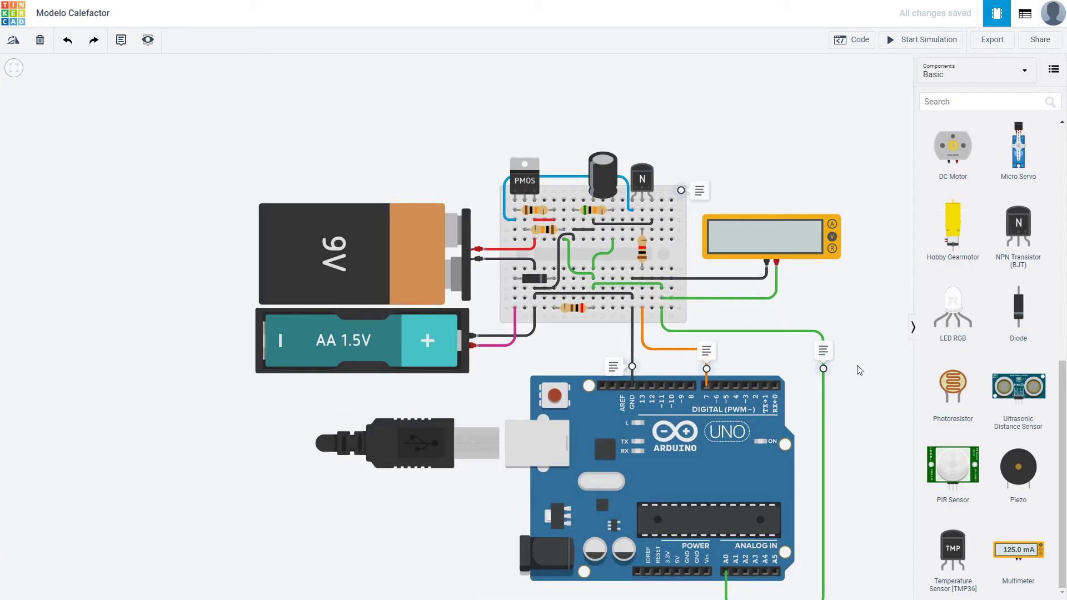
{"action": "scroll", "coordinate": [828, 345], "scroll_direction": "up", "scroll_amount": 1}
{"action": "left_click_drag", "start_coordinate": [830, 318], "coordinate": [806, 297]}
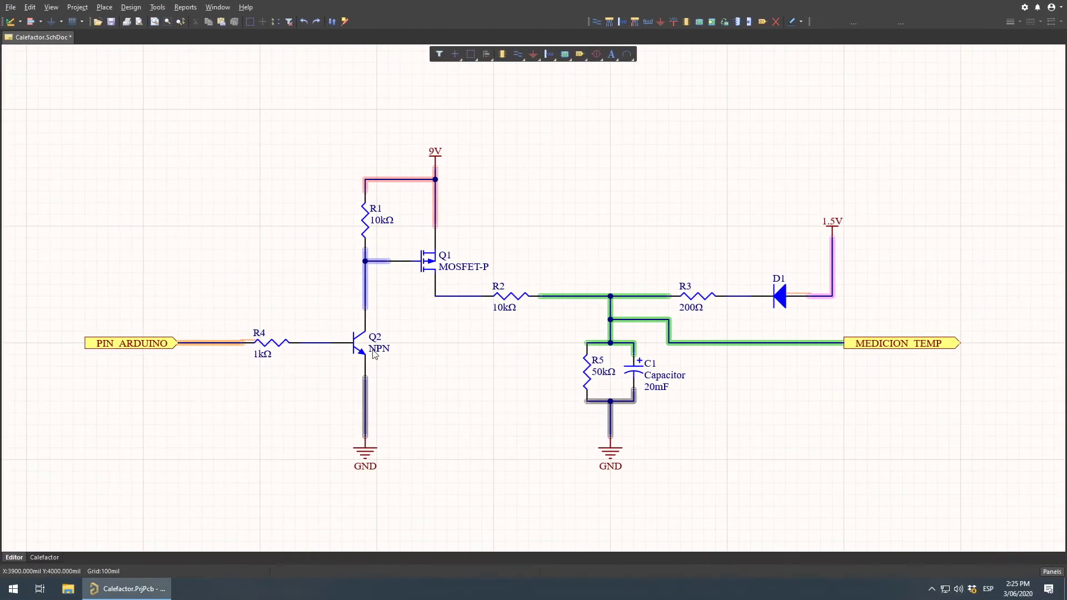
Step: Switch back to the Calefactor schematic in Altium Designer and examine the full circuit
{"action": "right_click_drag", "start_coordinate": [472, 353], "coordinate": [507, 344]}
{"action": "scroll", "coordinate": [485, 351], "scroll_direction": "up", "scroll_amount": 2, "text": "ctrl"}
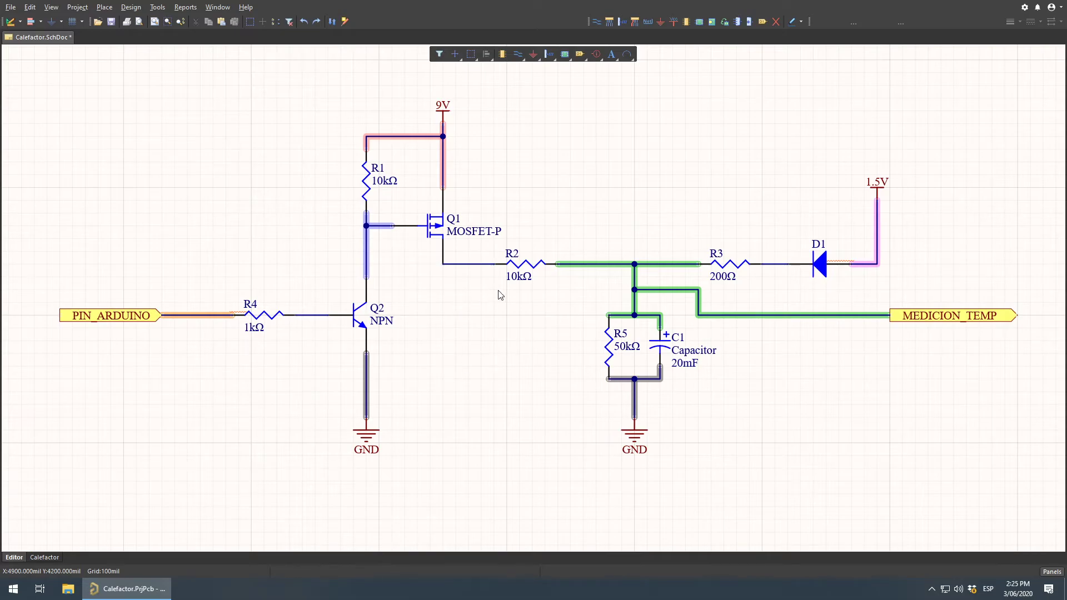
Step: Examine capacitor C1 and its 20mF value up close in the parallel branch with R5, selecting the value text and clearing the selection
{"action": "scroll", "coordinate": [507, 304], "scroll_direction": "down", "scroll_amount": 1, "text": "ctrl"}
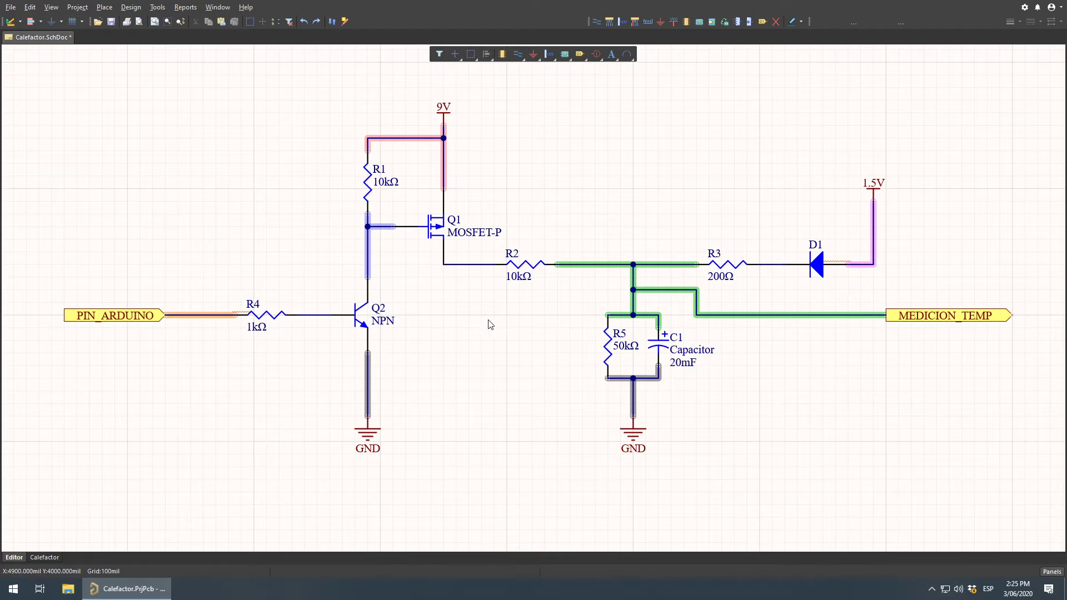
{"action": "scroll", "coordinate": [770, 391], "scroll_direction": "up", "scroll_amount": 2, "text": "ctrl"}
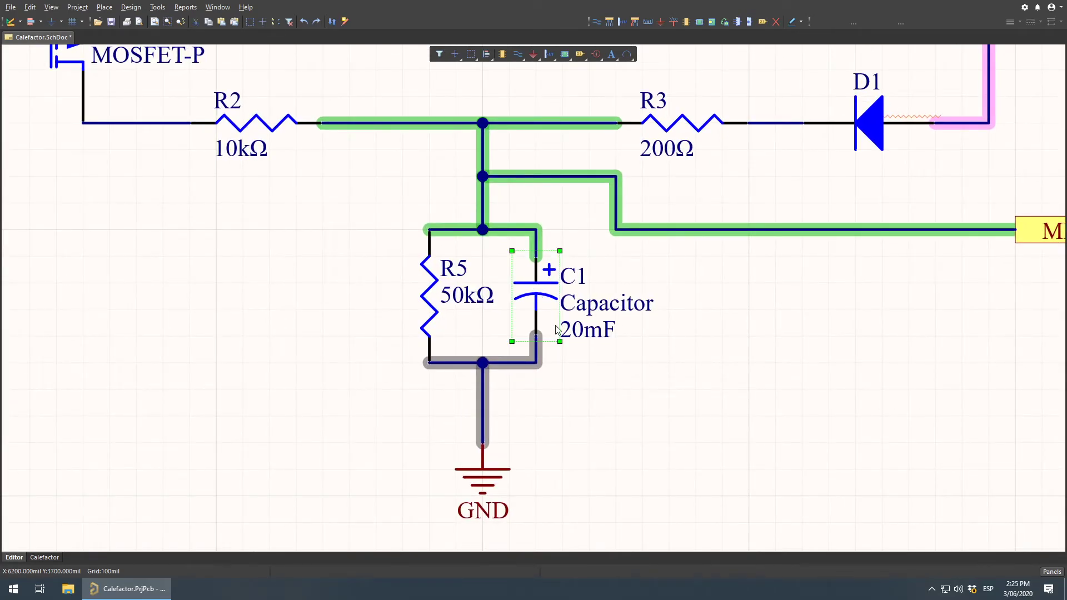
{"action": "left_click", "coordinate": [597, 332]}
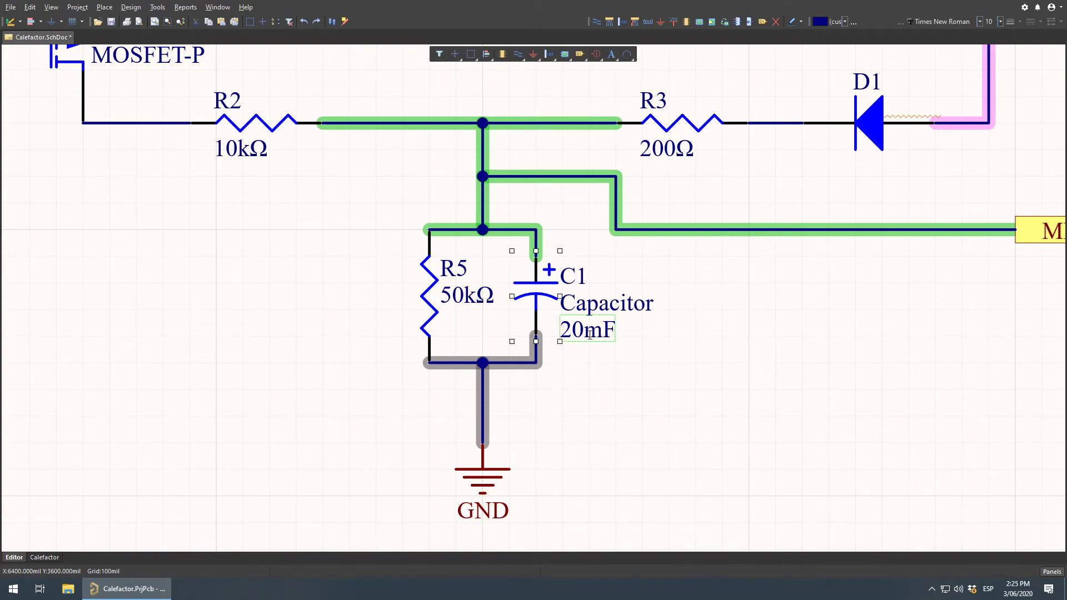
{"action": "left_click", "coordinate": [677, 401]}
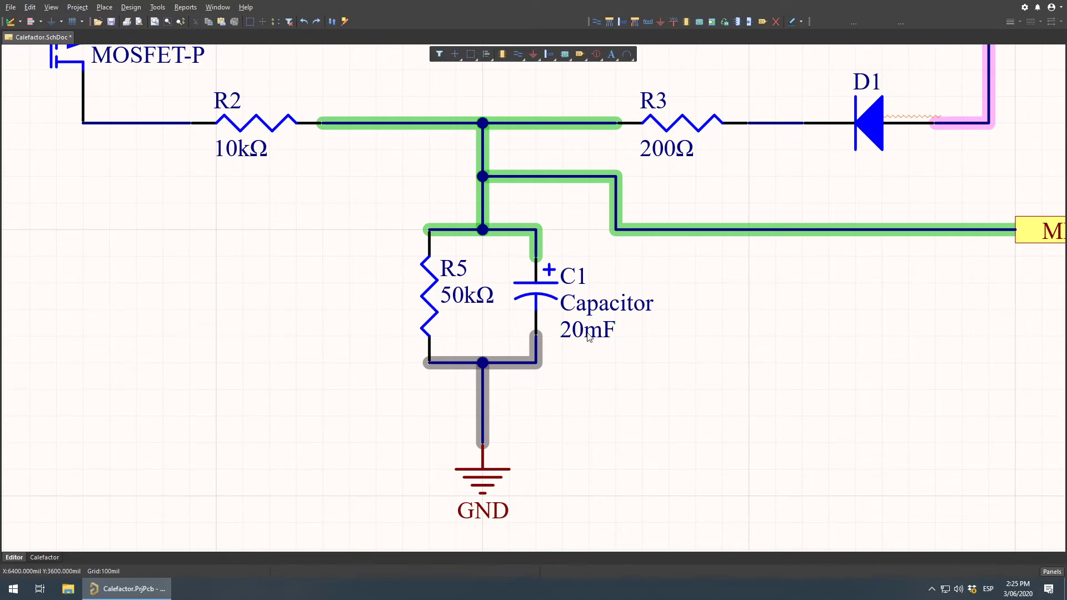
{"action": "left_click", "coordinate": [589, 334]}
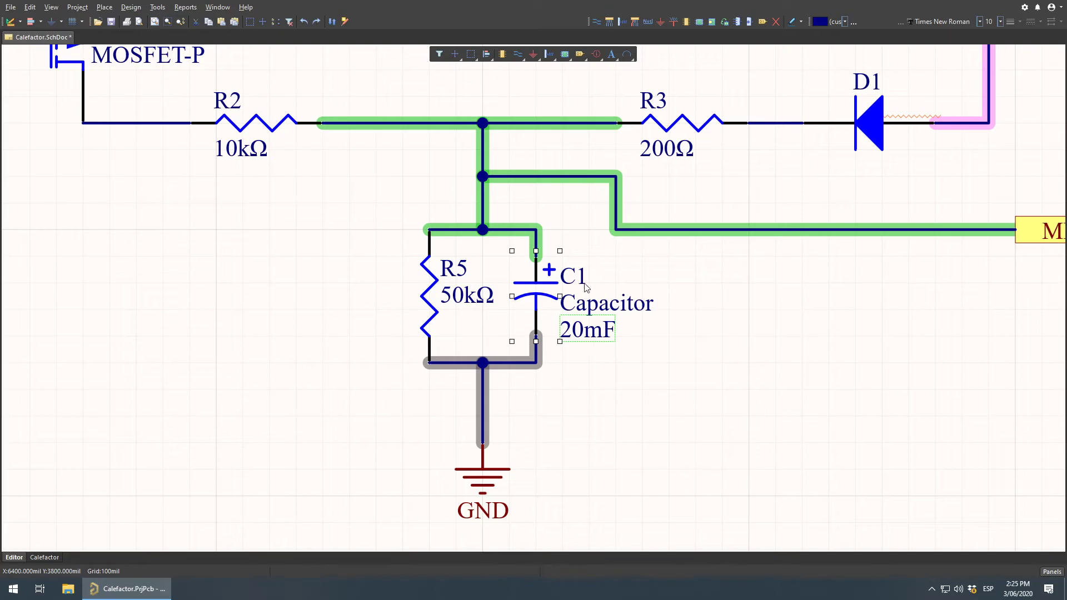
{"action": "scroll", "coordinate": [585, 287], "scroll_direction": "down", "scroll_amount": 2, "text": "ctrl"}
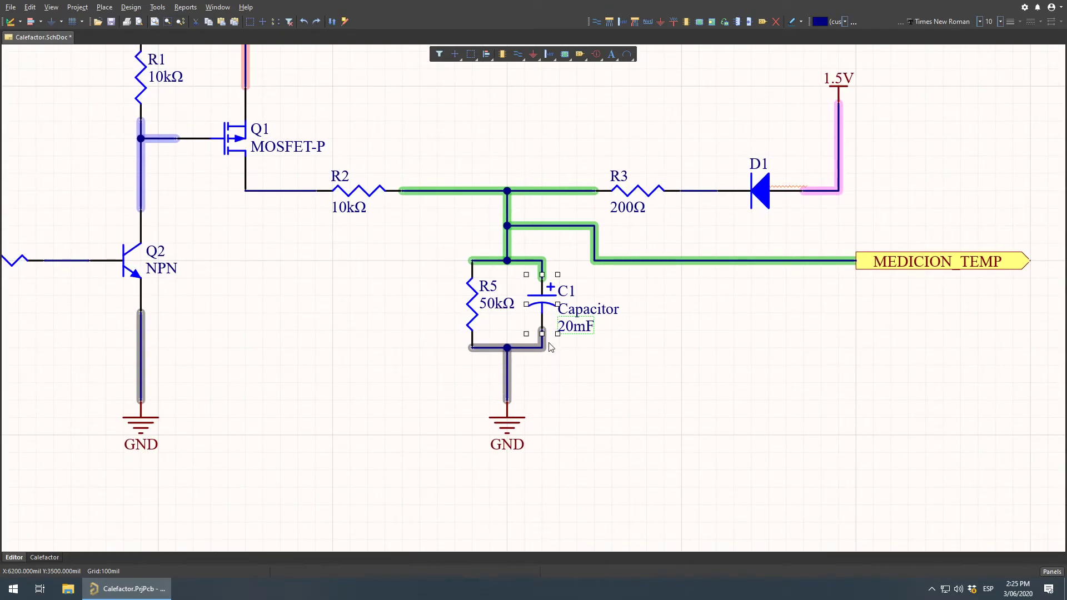
{"action": "scroll", "coordinate": [584, 303], "scroll_direction": "up", "scroll_amount": 3, "text": "ctrl"}
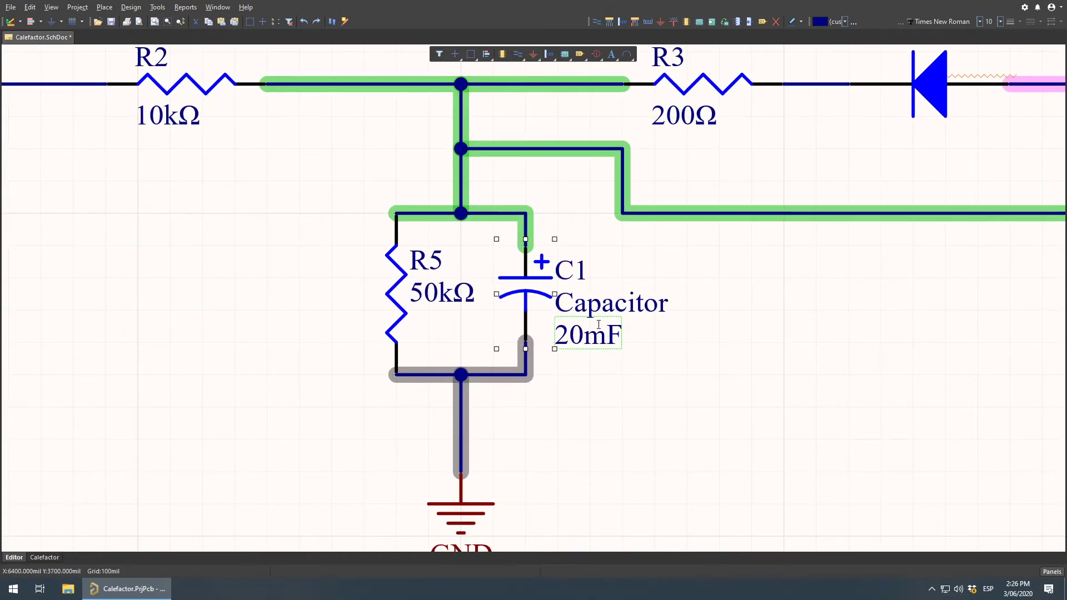
{"action": "scroll", "coordinate": [618, 311], "scroll_direction": "down", "scroll_amount": 3, "text": "ctrl"}
{"action": "left_click", "coordinate": [685, 352]}
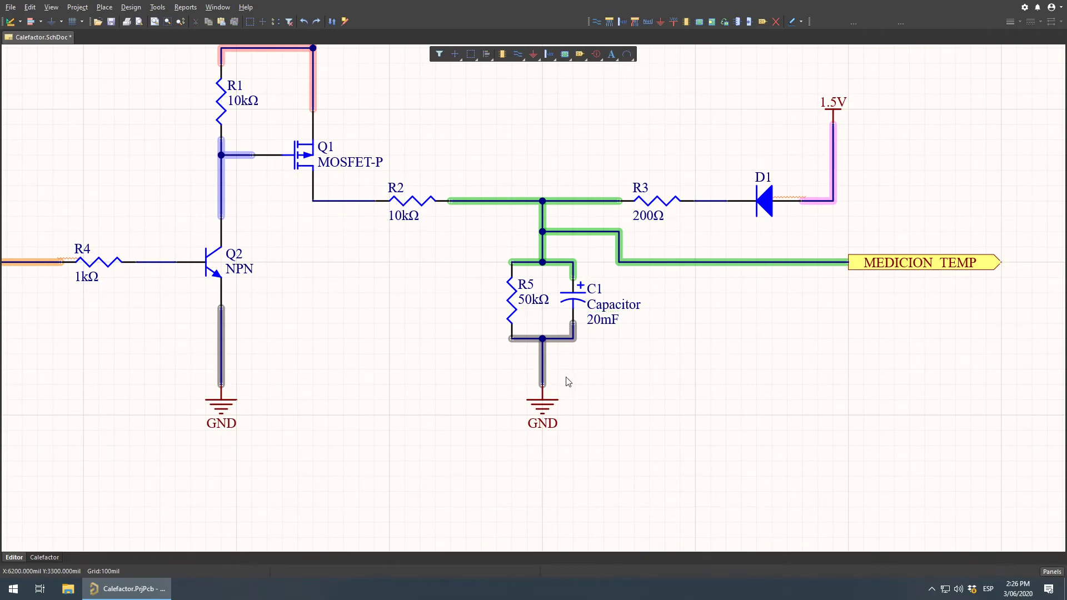
Step: Review the complete schematic from PIN_ARDUINO and the 9V supply across to MEDICION_TEMP and the 1.5V supply
{"action": "right_click_drag", "start_coordinate": [473, 312], "coordinate": [523, 373]}
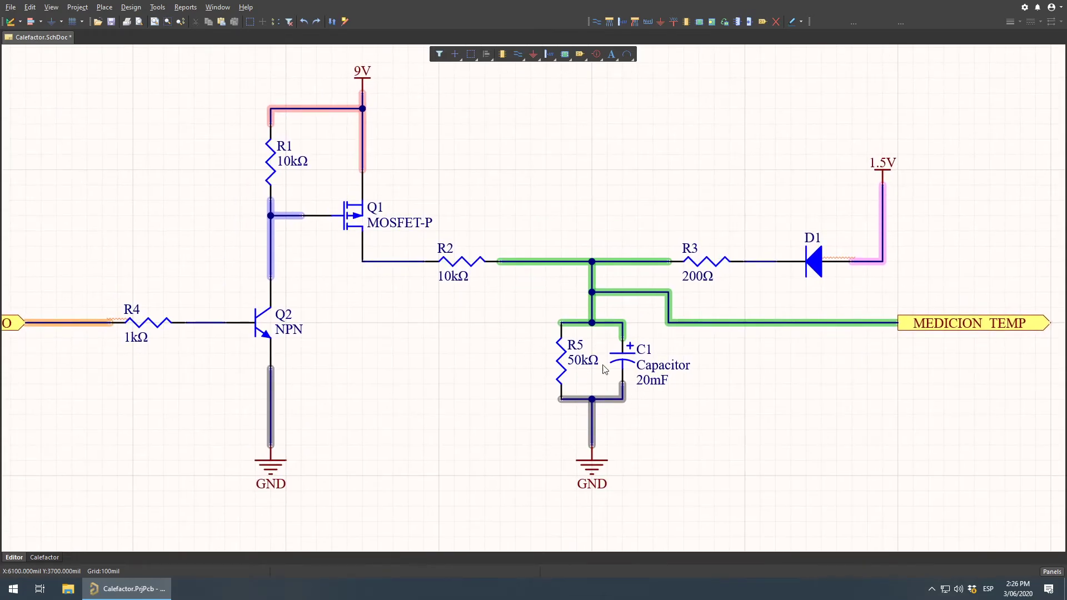
{"action": "scroll", "coordinate": [600, 318], "scroll_direction": "down", "scroll_amount": 1, "text": "ctrl"}
{"action": "right_click_drag", "start_coordinate": [588, 314], "coordinate": [617, 332]}
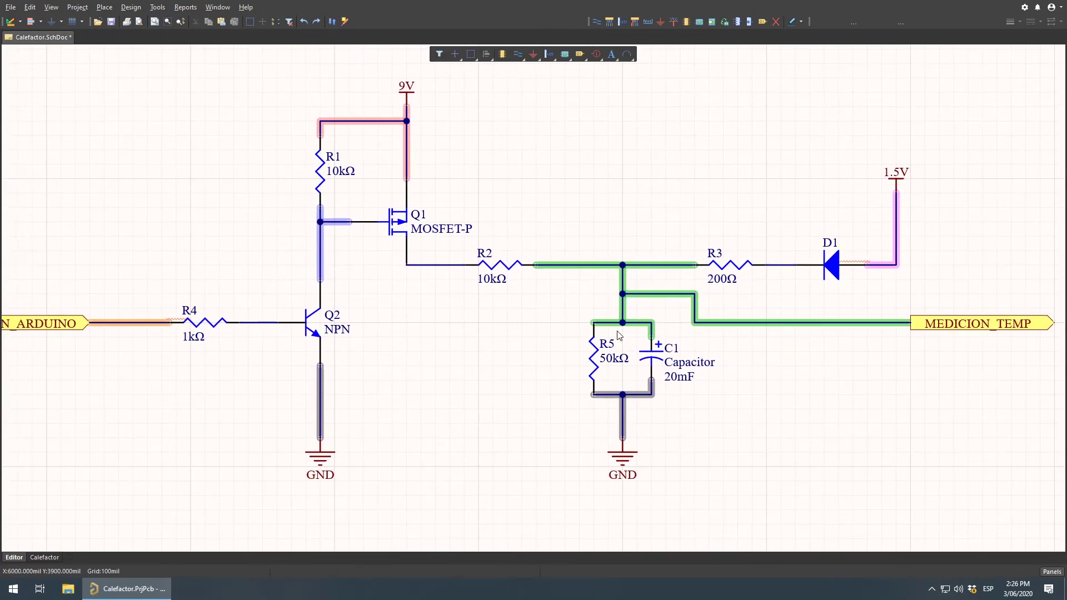
{"action": "scroll", "coordinate": [522, 327], "scroll_direction": "down", "scroll_amount": 2, "text": "ctrl"}
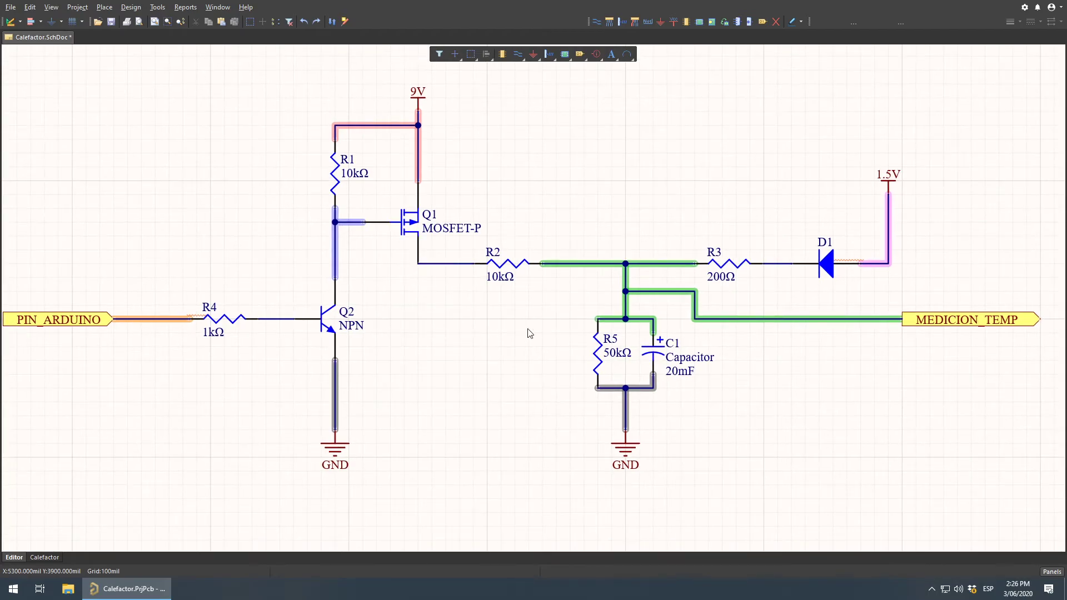
{"action": "right_click_drag", "start_coordinate": [526, 330], "coordinate": [523, 337]}
{"action": "right_click_drag", "start_coordinate": [436, 339], "coordinate": [445, 345]}
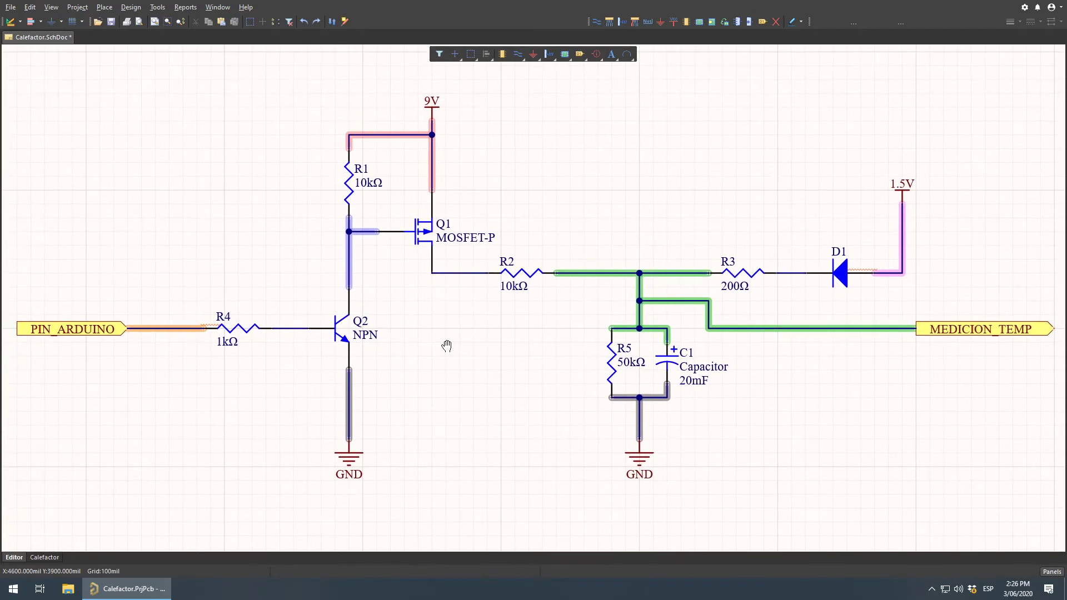
{"action": "right_click_drag", "start_coordinate": [528, 344], "coordinate": [467, 329]}
Step: Select capacitor C1, inspect how its branch relates to R2, R3 and the rest of the circuit, and clear the selection
{"action": "scroll", "coordinate": [630, 353], "scroll_direction": "up", "scroll_amount": 3, "text": "ctrl"}
{"action": "left_click", "coordinate": [594, 369]}
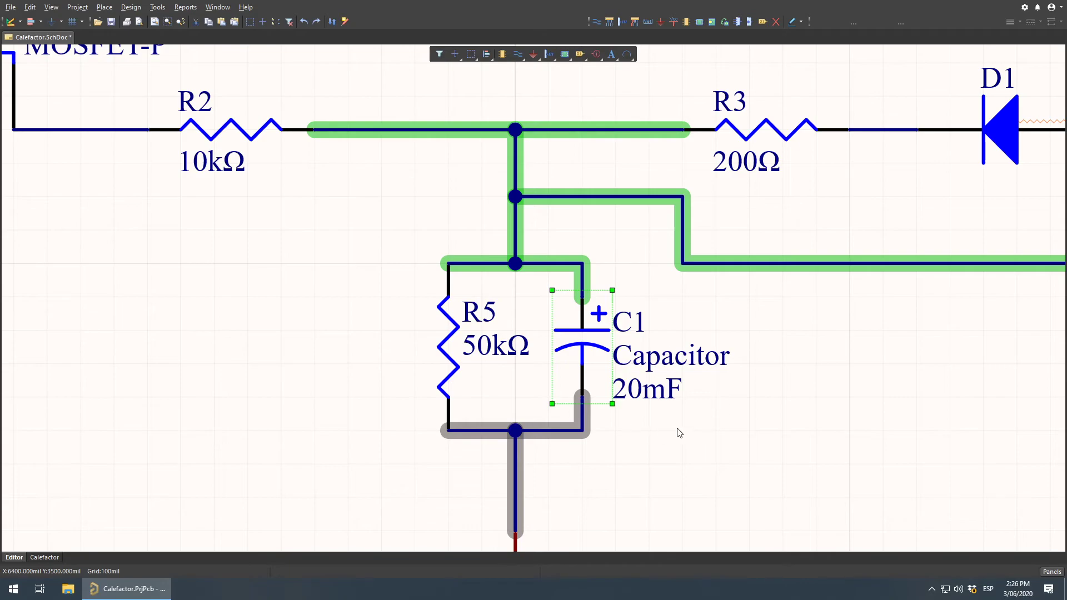
{"action": "scroll", "coordinate": [614, 399], "scroll_direction": "down", "scroll_amount": 2, "text": "ctrl"}
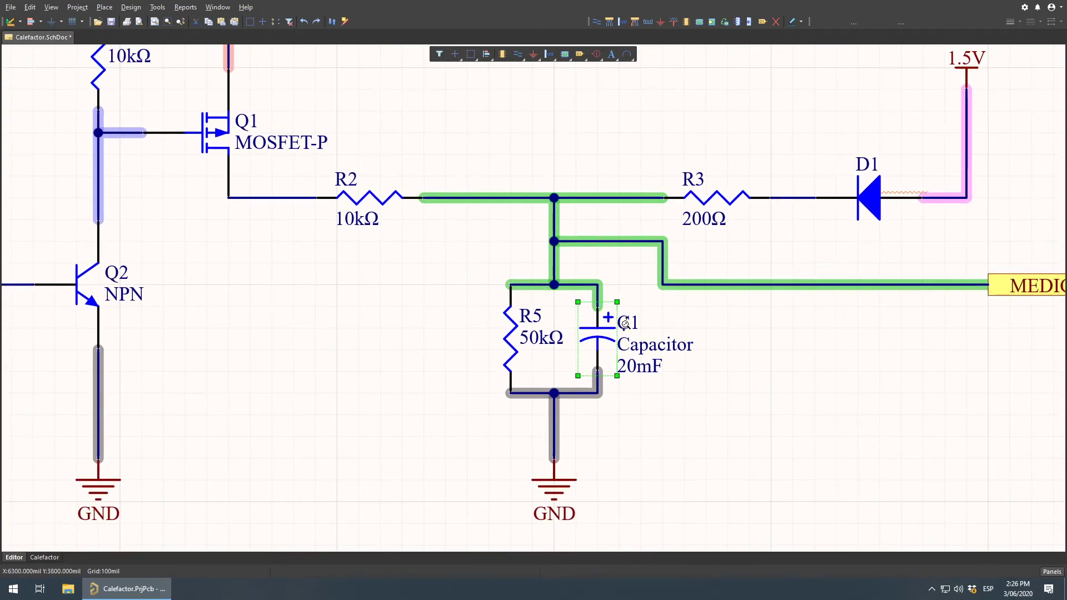
{"action": "right_click_drag", "start_coordinate": [772, 374], "coordinate": [708, 374]}
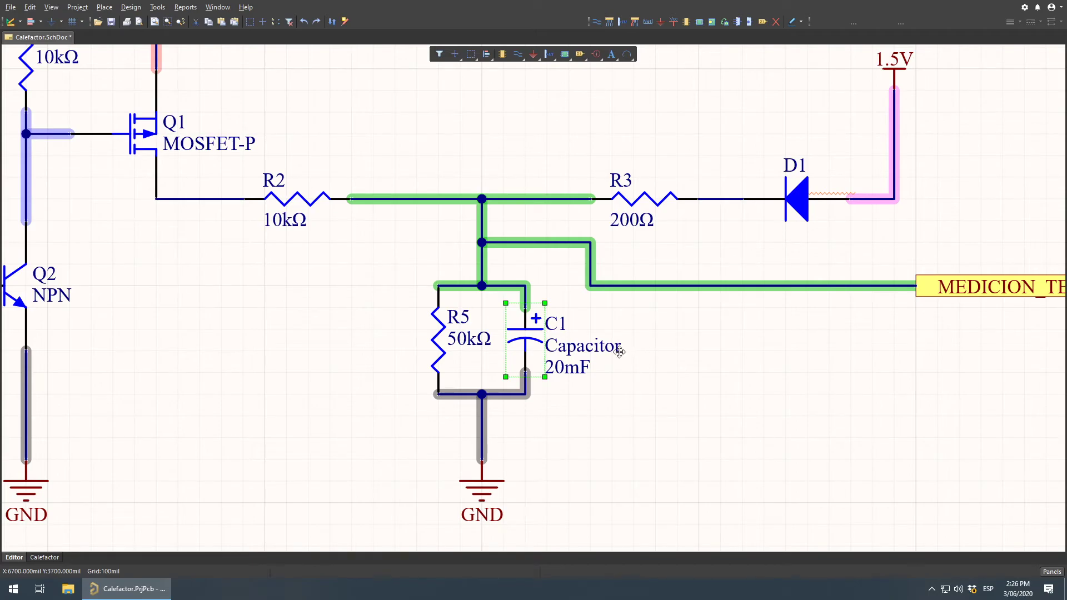
{"action": "scroll", "coordinate": [528, 336], "scroll_direction": "down", "scroll_amount": 1, "text": "ctrl"}
{"action": "scroll", "coordinate": [528, 336], "scroll_direction": "down", "scroll_amount": 1, "text": "ctrl"}
{"action": "right_click_drag", "start_coordinate": [355, 347], "coordinate": [434, 372]}
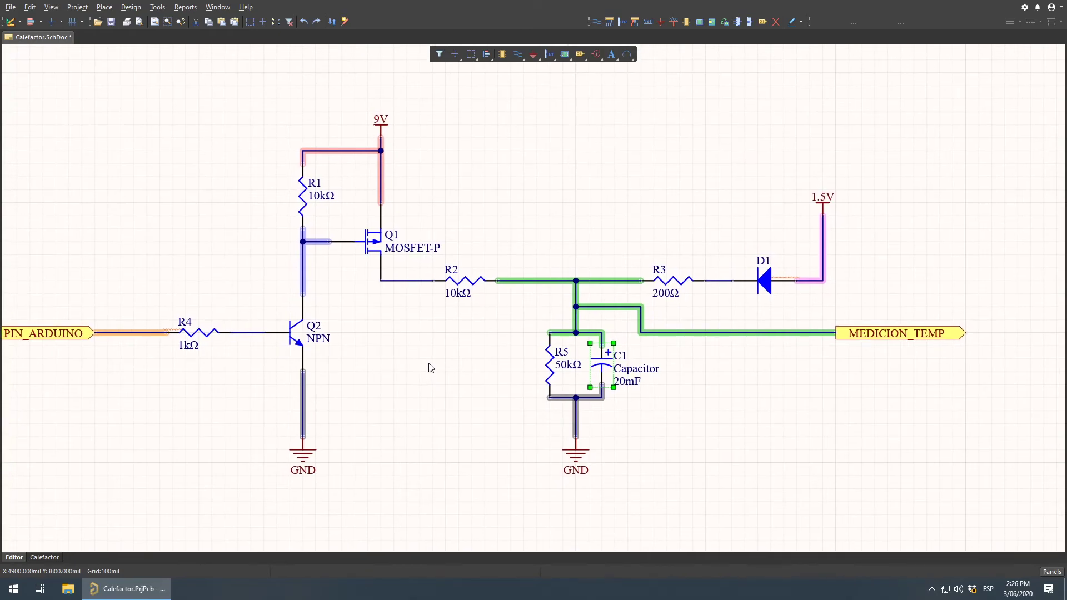
{"action": "left_click", "coordinate": [719, 328]}
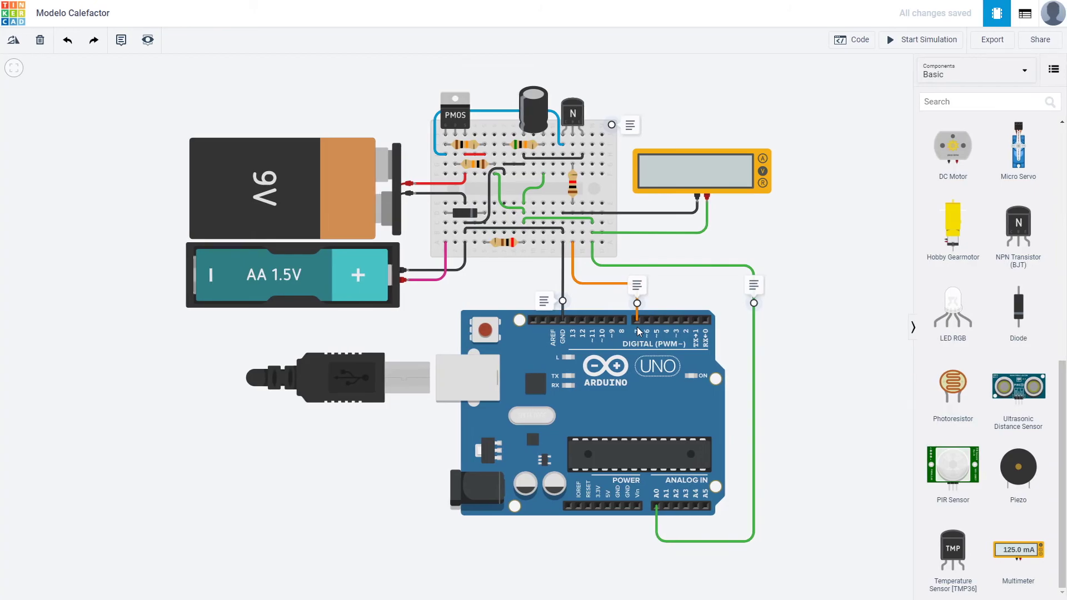
Step: In the Modelo Calefactor circuit in Tinkercad, start the simulation and show the Arduino code
{"action": "scroll", "coordinate": [636, 327], "scroll_direction": "up", "scroll_amount": 2}
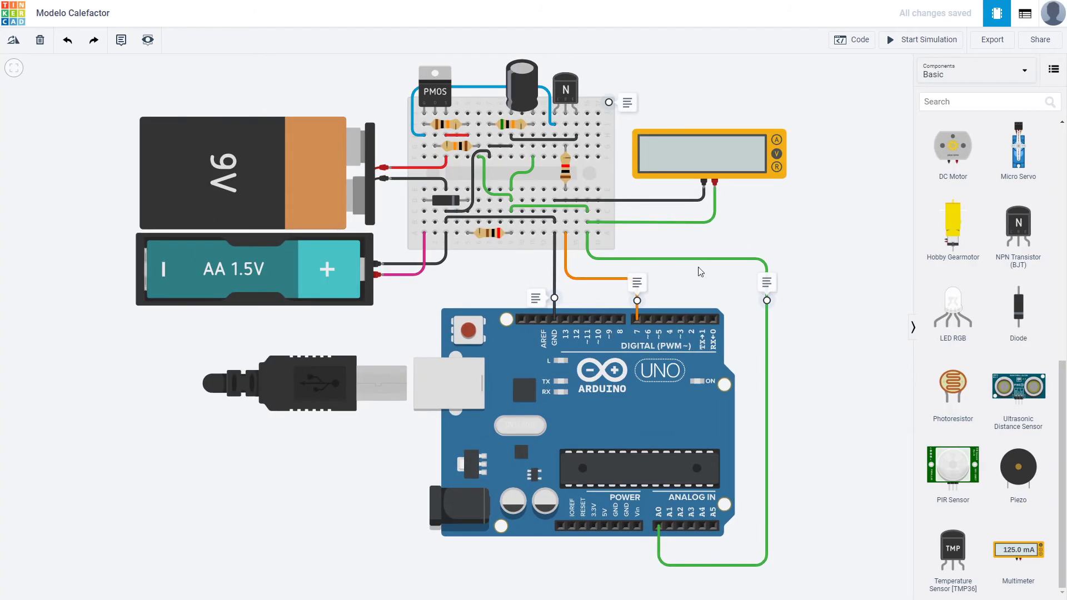
{"action": "scroll", "coordinate": [544, 237], "scroll_direction": "down", "scroll_amount": 1}
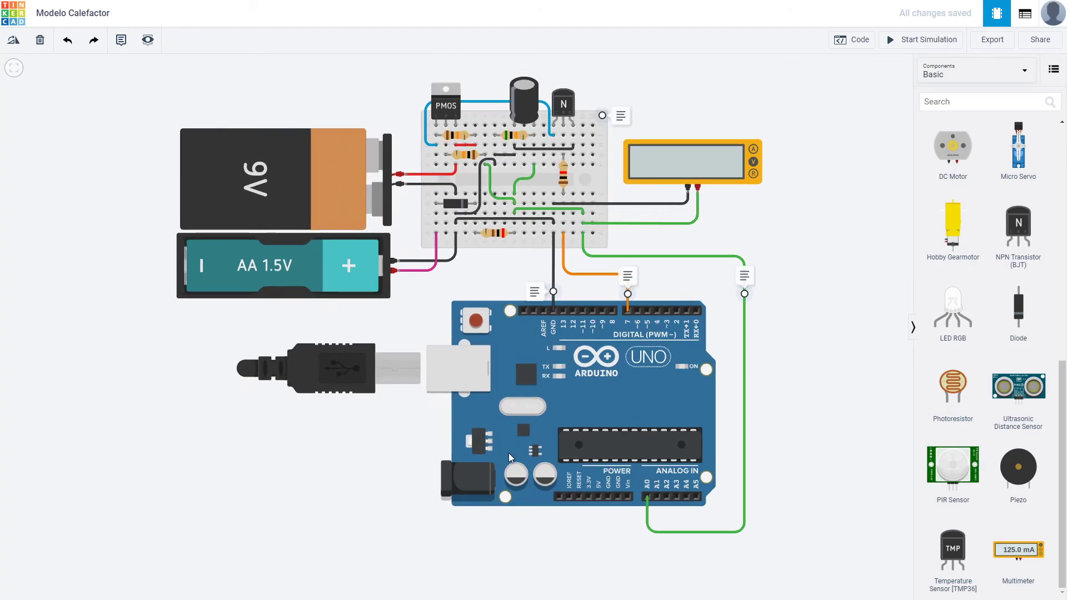
{"action": "left_click", "coordinate": [905, 40]}
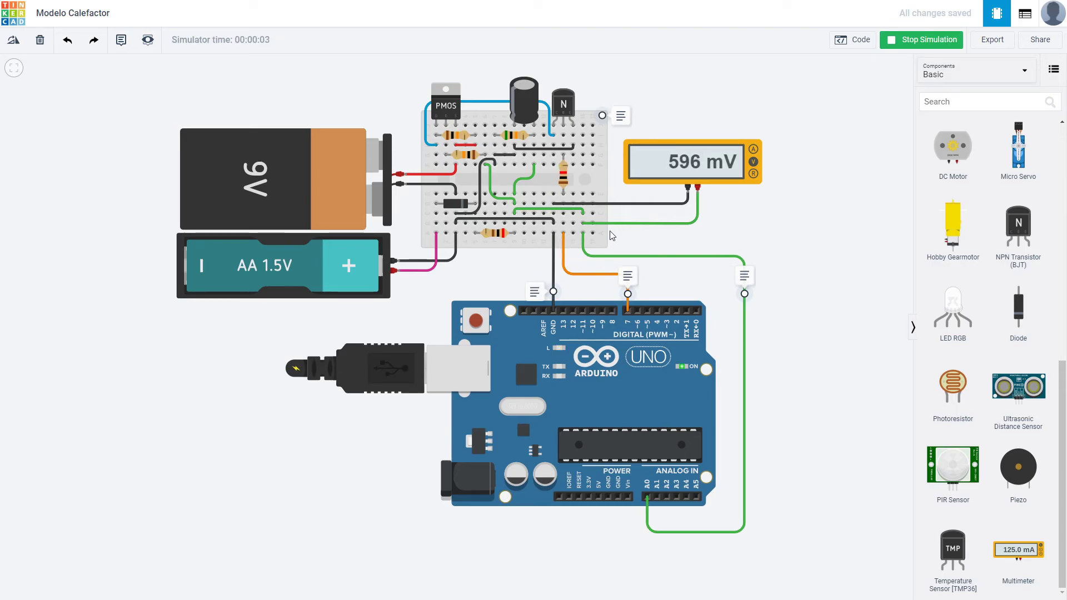
{"action": "left_click", "coordinate": [853, 40]}
{"action": "left_click", "coordinate": [826, 248]}
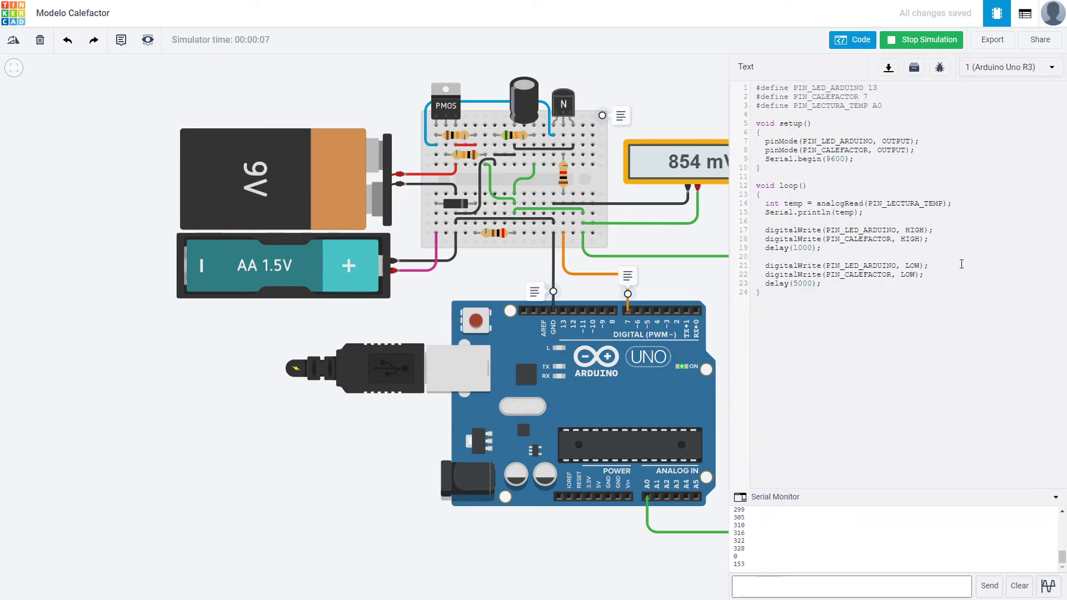
Step: Stop the simulation and comment out the two digitalWrite LOW lines and delay(5000) at the end of loop()
{"action": "key", "text": "Home"}
{"action": "key", "text": "Down"}
{"action": "key", "text": "Down"}
{"action": "left_click", "coordinate": [914, 41]}
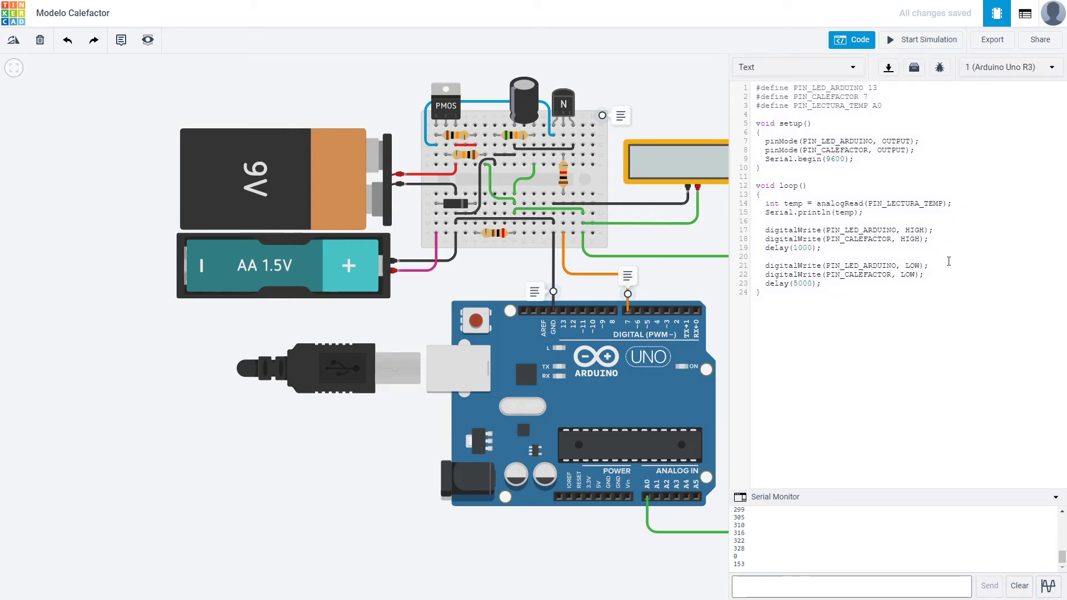
{"action": "key", "text": "shift+Down"}
{"action": "key", "text": "shift+Down"}
{"action": "key", "text": "shift+Down"}
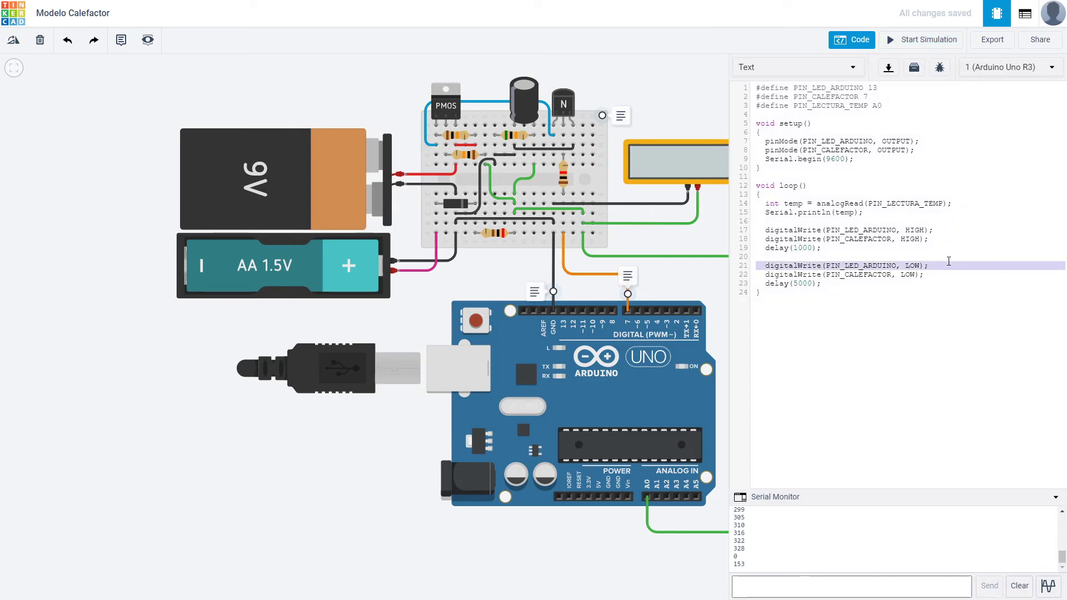
{"action": "key", "text": "Up"}
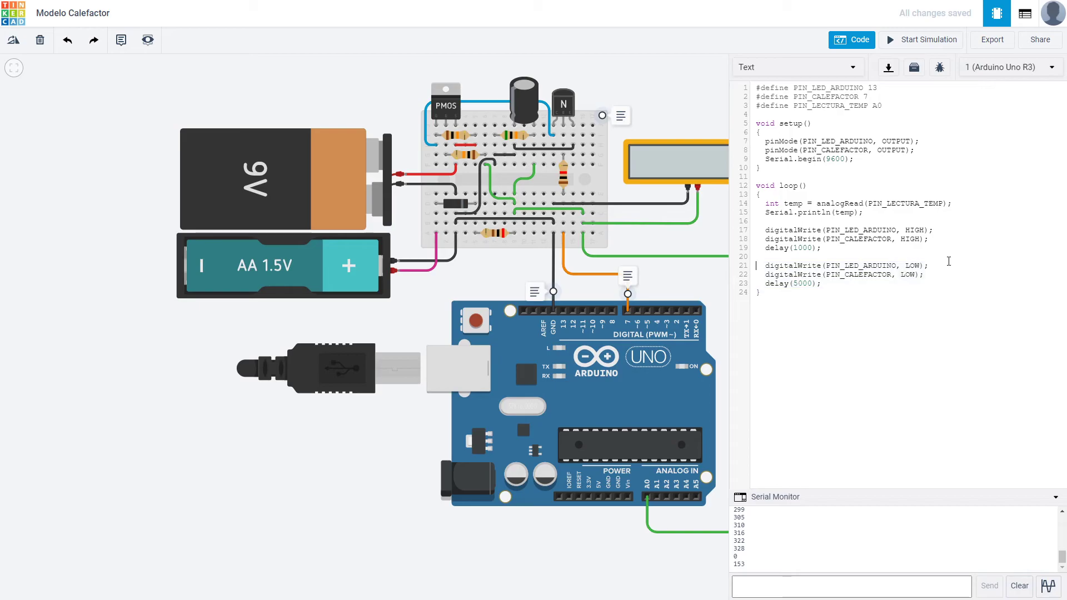
{"action": "type", "text": "//  //"}
{"action": "key", "text": "Down"}
{"action": "type", "text": "//"}
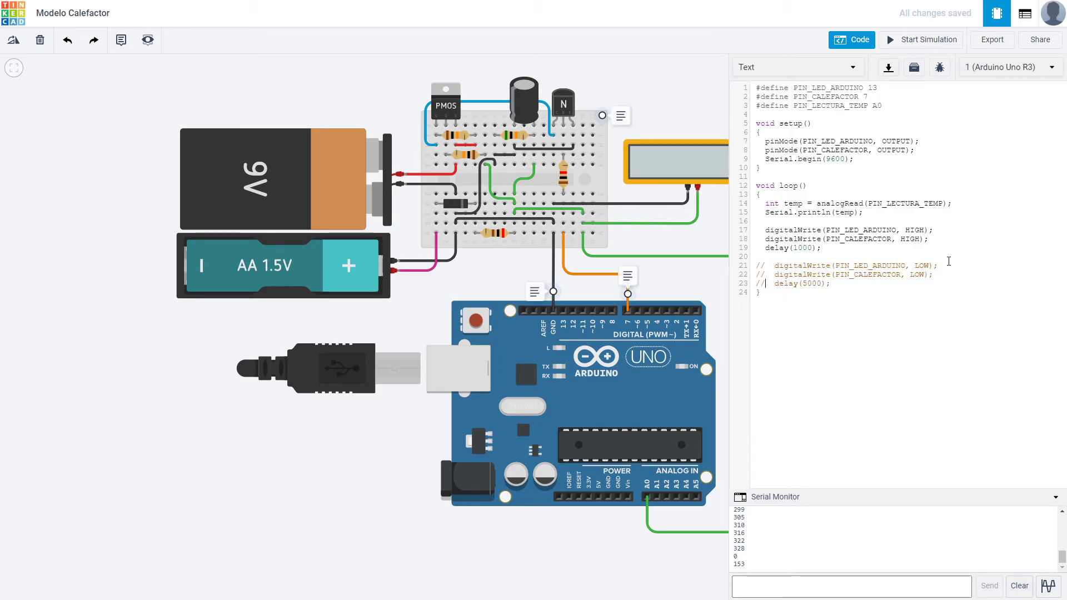
Step: Run the simulation with the edited code and open the note on the temperature measurement wire to A0, keeping the multimeter in view
{"action": "left_click", "coordinate": [931, 44]}
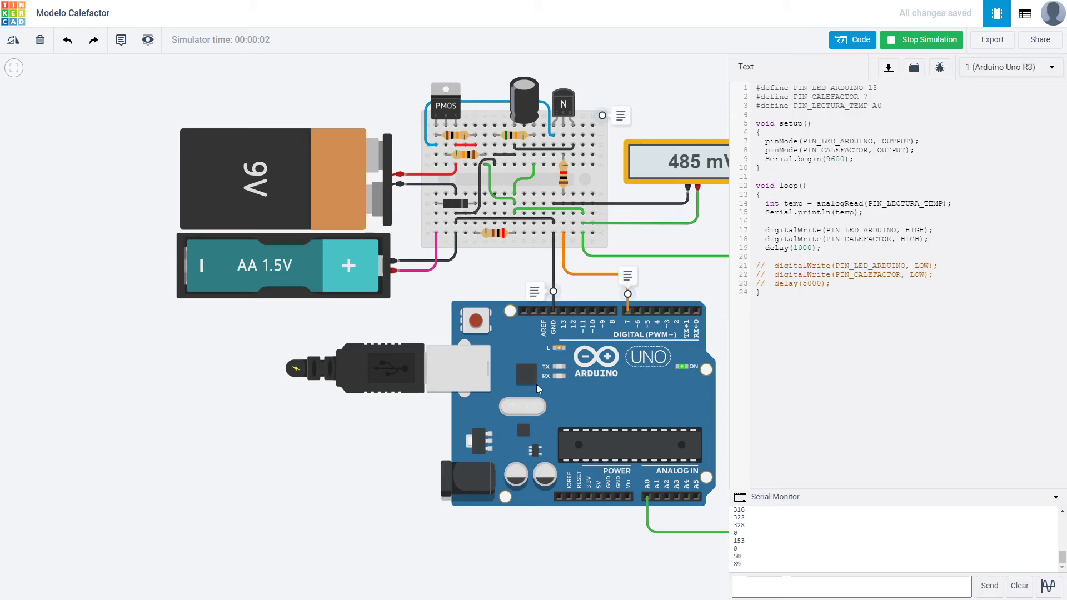
{"action": "right_click_drag", "start_coordinate": [372, 181], "coordinate": [249, 161]}
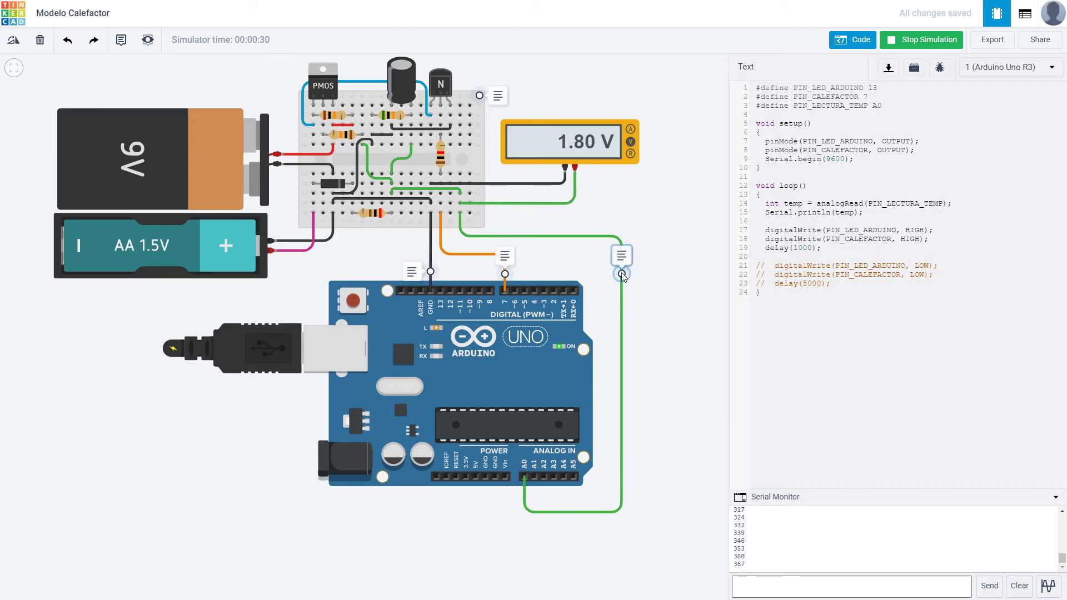
{"action": "left_click", "coordinate": [622, 274]}
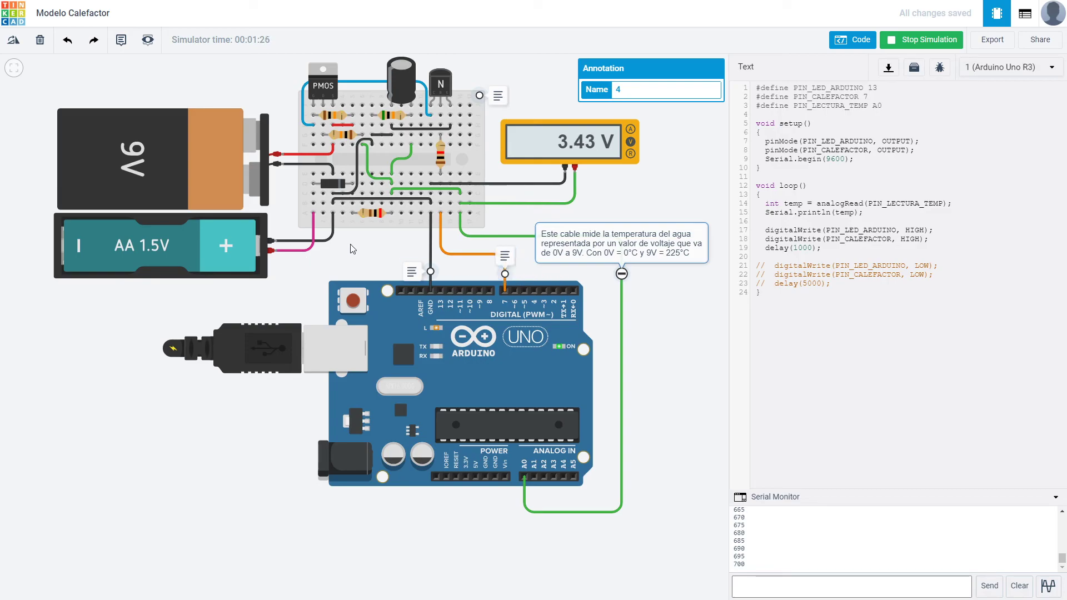
{"action": "left_click_drag", "start_coordinate": [363, 253], "coordinate": [371, 263]}
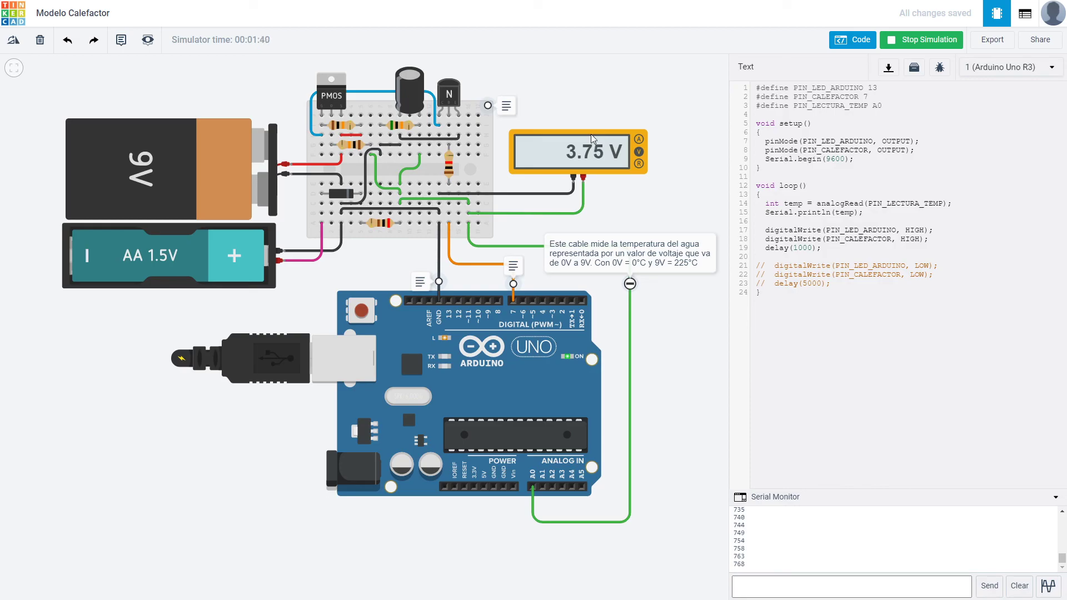
Step: Stop the simulation, set the polarized capacitor's capacitance to 0.1 mF, and run the simulation again
{"action": "left_click", "coordinate": [927, 40]}
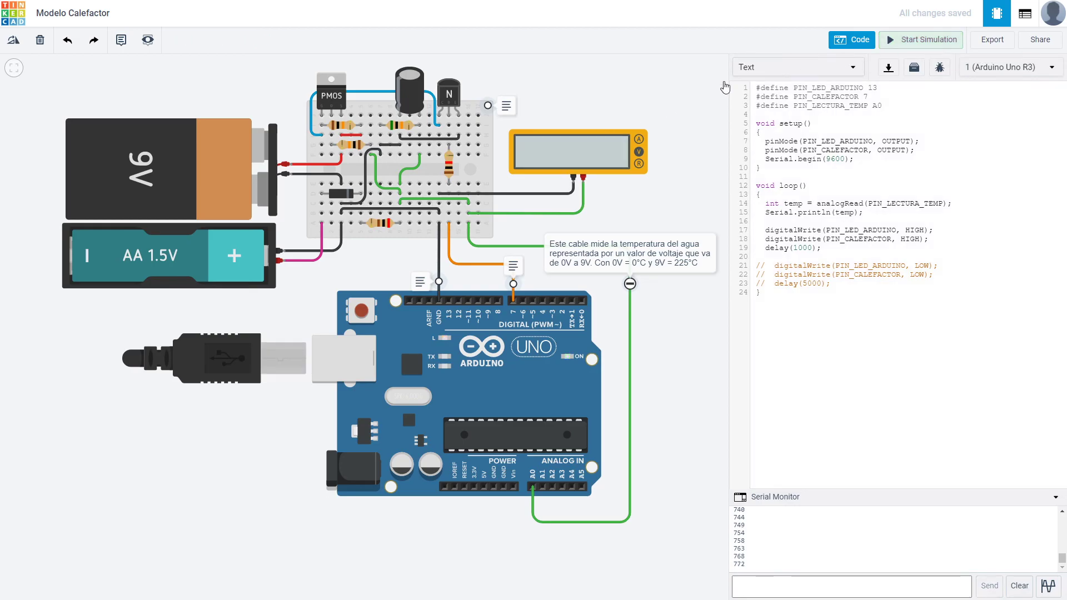
{"action": "left_click", "coordinate": [407, 102]}
{"action": "left_click", "coordinate": [672, 111]}
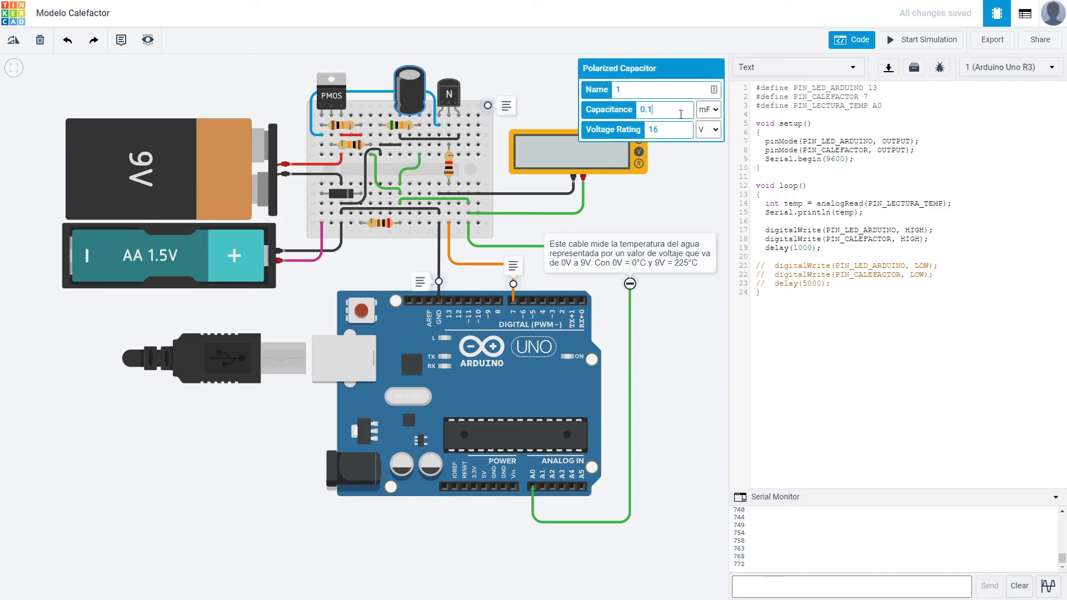
{"action": "left_click", "coordinate": [916, 39]}
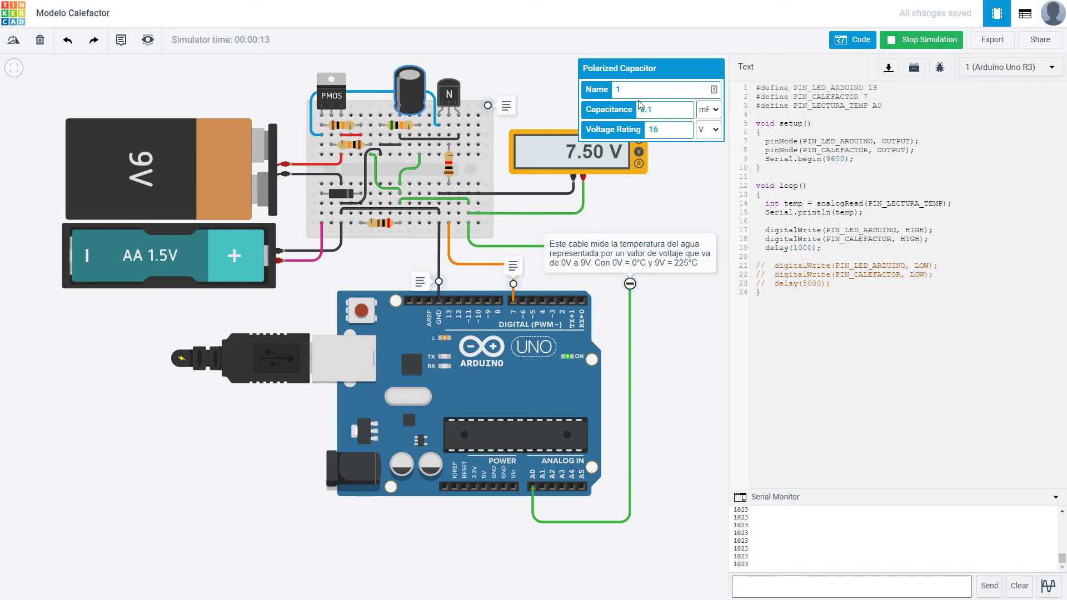
Step: Stop the simulation, set the polarized capacitor's capacitance to 1 mF, and restart the simulation
{"action": "left_click", "coordinate": [906, 39]}
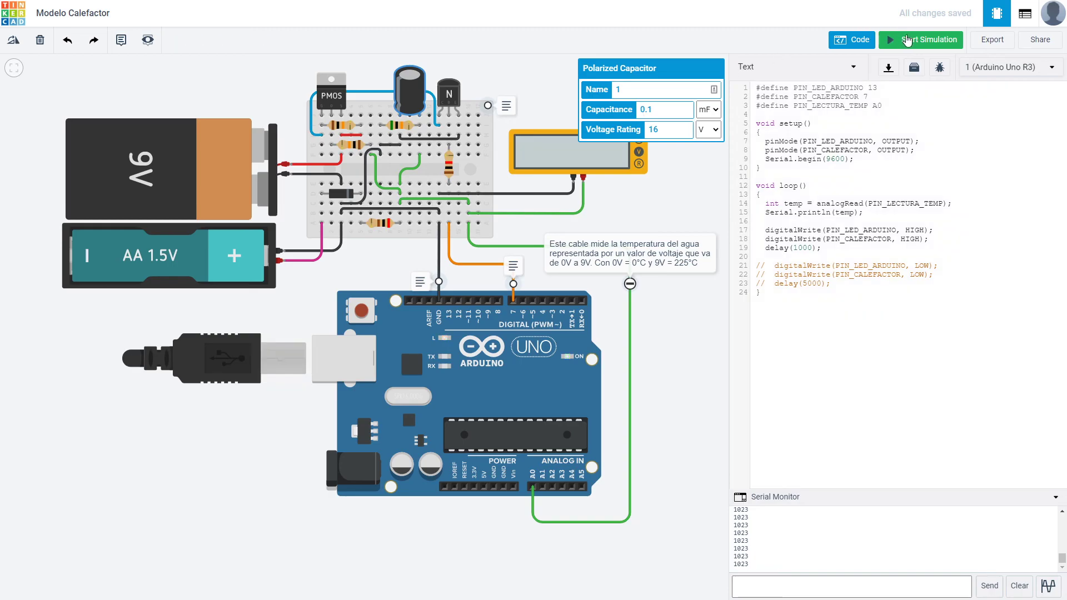
{"action": "double_click", "coordinate": [646, 113]}
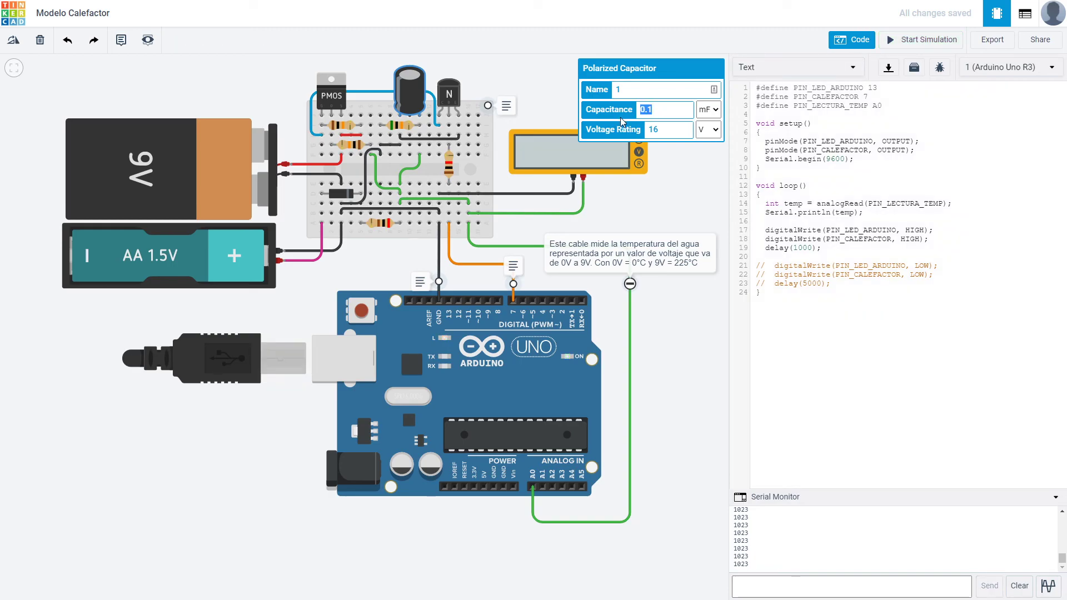
{"action": "type", "text": "1"}
{"action": "left_click", "coordinate": [933, 40]}
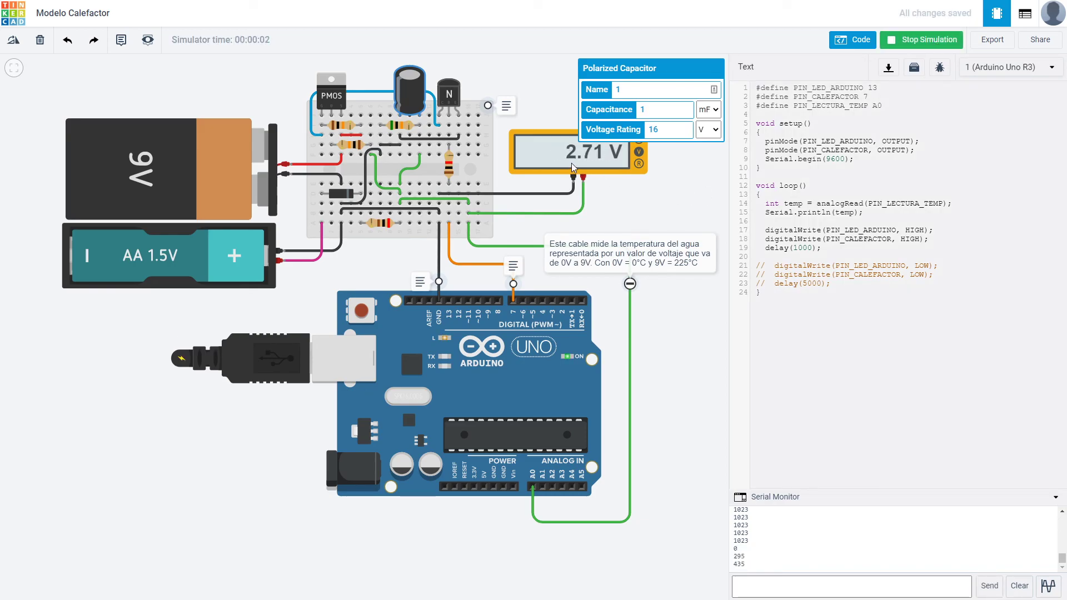
Step: Stop the simulation, set the polarized capacitor's capacitance to 10 mF, and run the simulation again
{"action": "left_click", "coordinate": [911, 40]}
{"action": "double_click", "coordinate": [643, 110]}
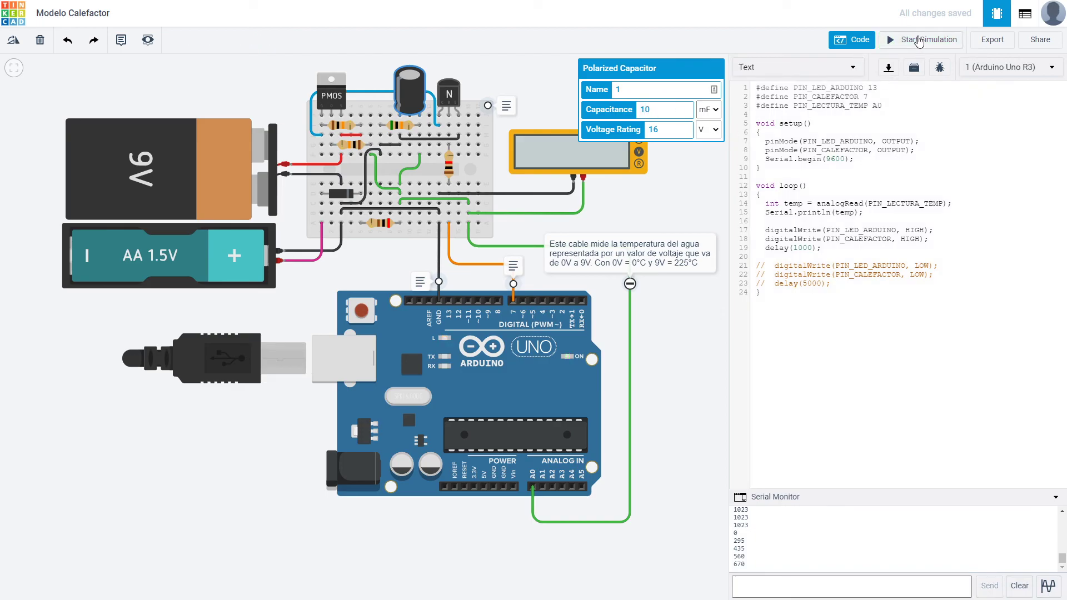
{"action": "left_click", "coordinate": [917, 40]}
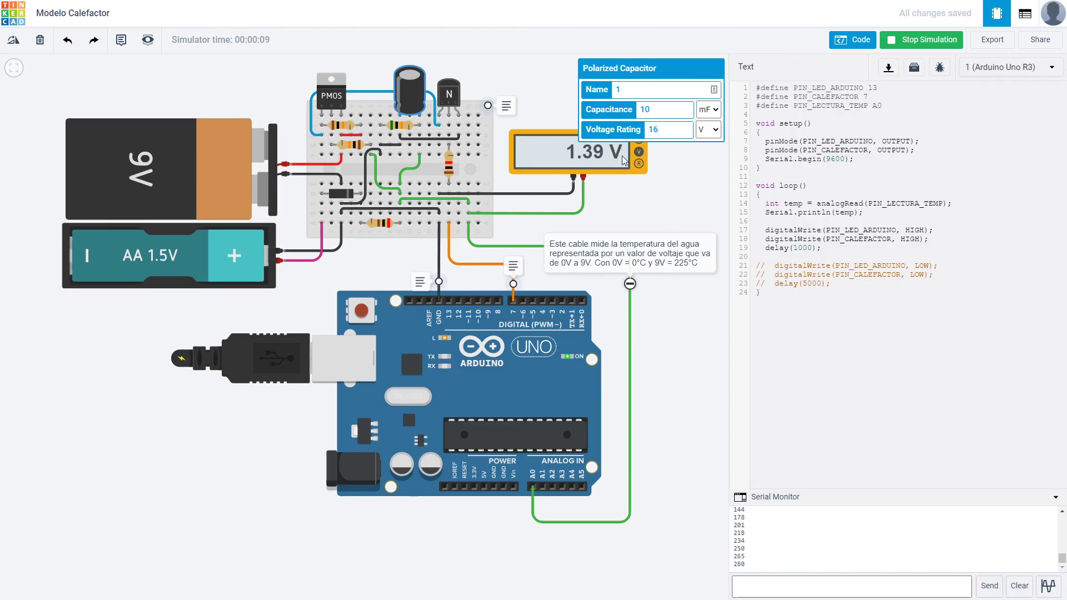
Step: Stop the simulation, set the polarized capacitor's capacitance to 20 mF, and restart the simulation
{"action": "left_click", "coordinate": [939, 40]}
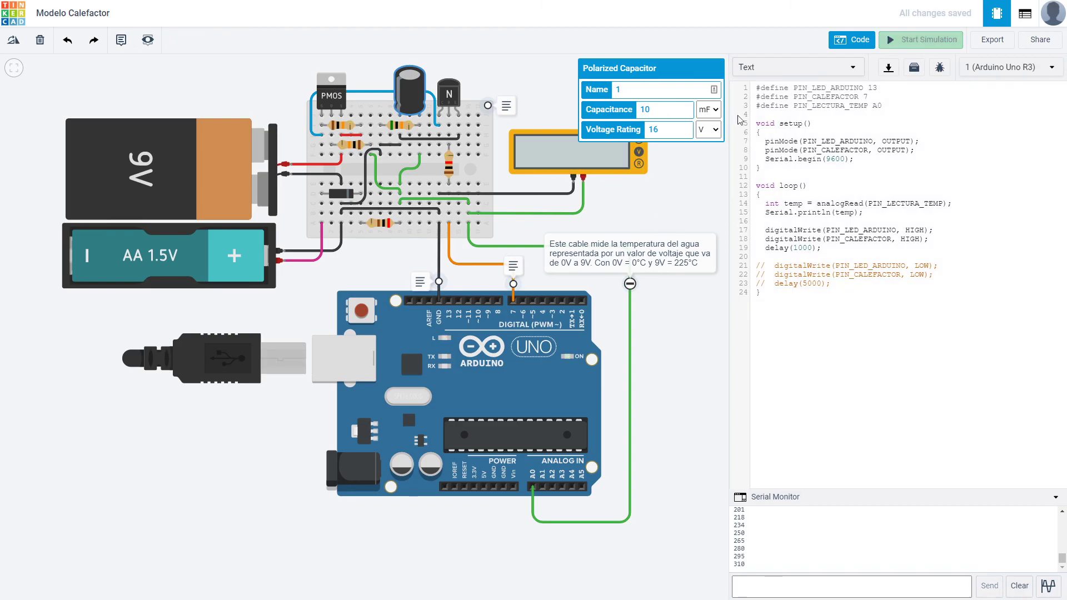
{"action": "double_click", "coordinate": [645, 109]}
{"action": "type", "text": "20"}
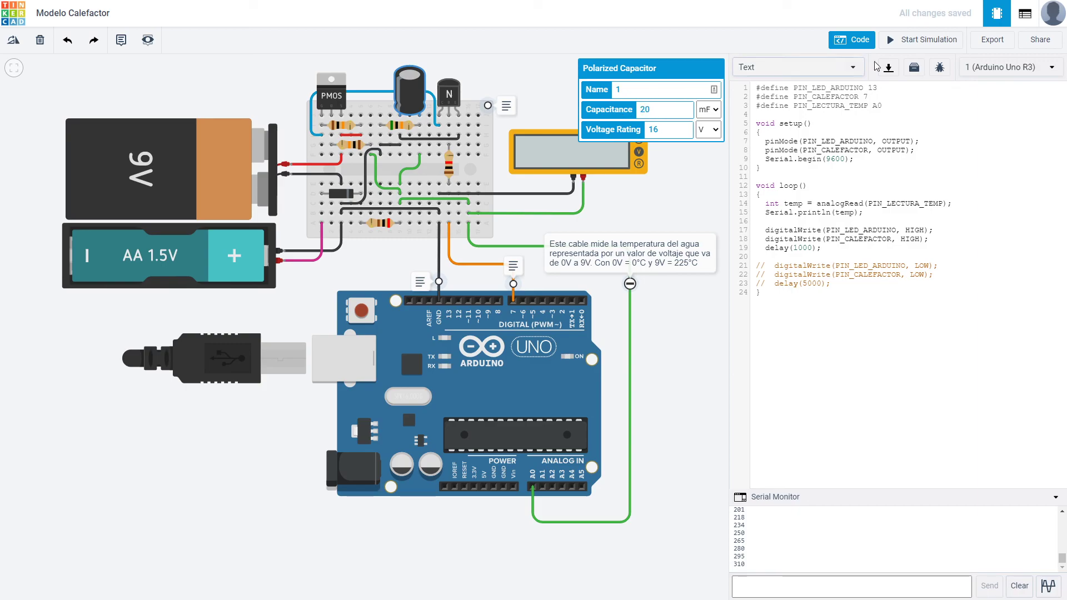
{"action": "left_click", "coordinate": [915, 40]}
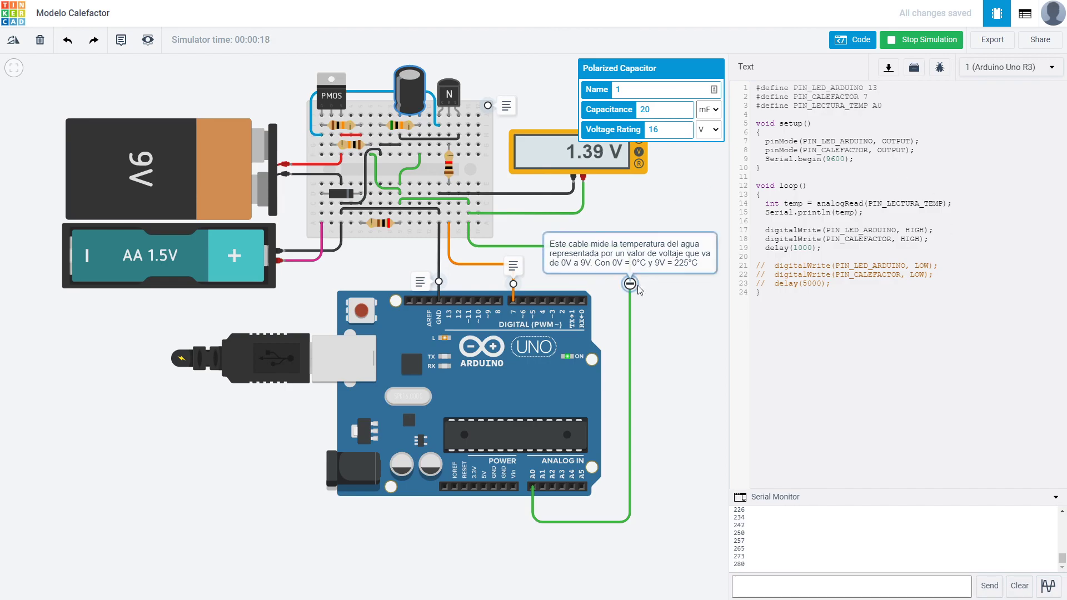
Step: Collapse the note on the A0 temperature wire, and view the whole Calefactor schematic in Altium Designer before returning to the Tinkercad simulation
{"action": "left_click", "coordinate": [630, 285]}
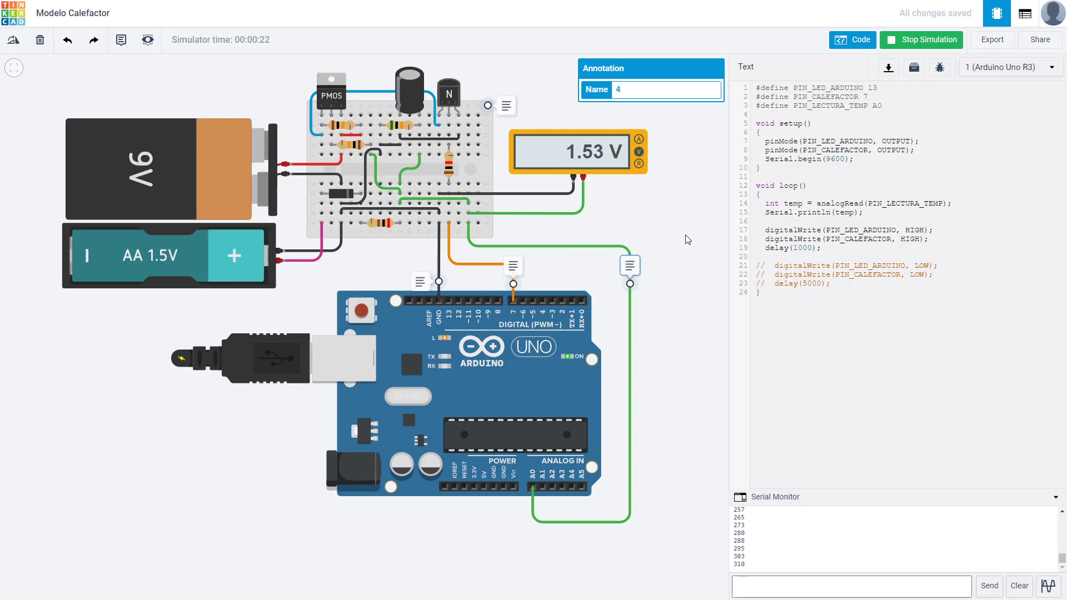
{"action": "key", "text": "ctrl+super+Left"}
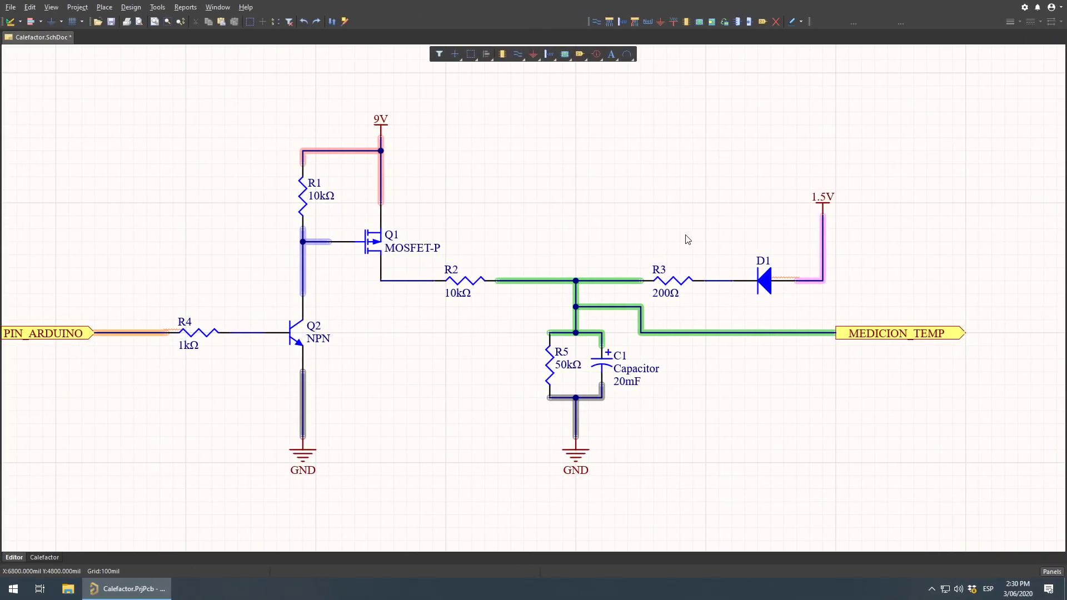
{"action": "scroll", "coordinate": [614, 217], "scroll_direction": "left", "scroll_amount": 2, "text": "shift"}
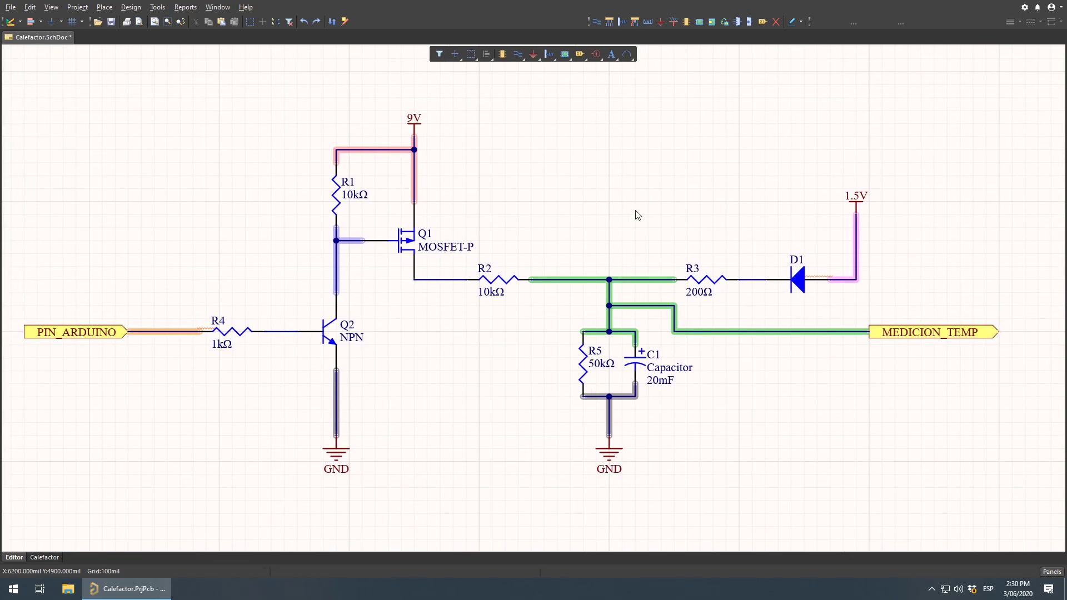
{"action": "key", "text": "ctrl+super+Right"}
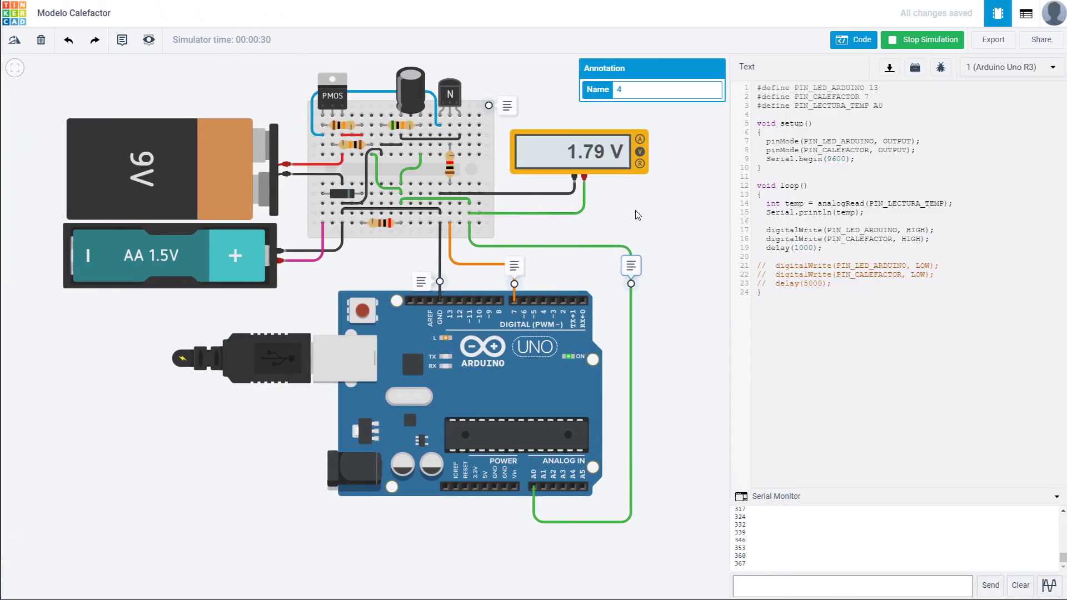
Step: Highlight the Arduino code from the PIN_LECTURA_TEMP definition to the end, and the body of loop(), clearing each selection
{"action": "left_click_drag", "start_coordinate": [756, 106], "coordinate": [815, 356]}
{"action": "left_click", "coordinate": [794, 360]}
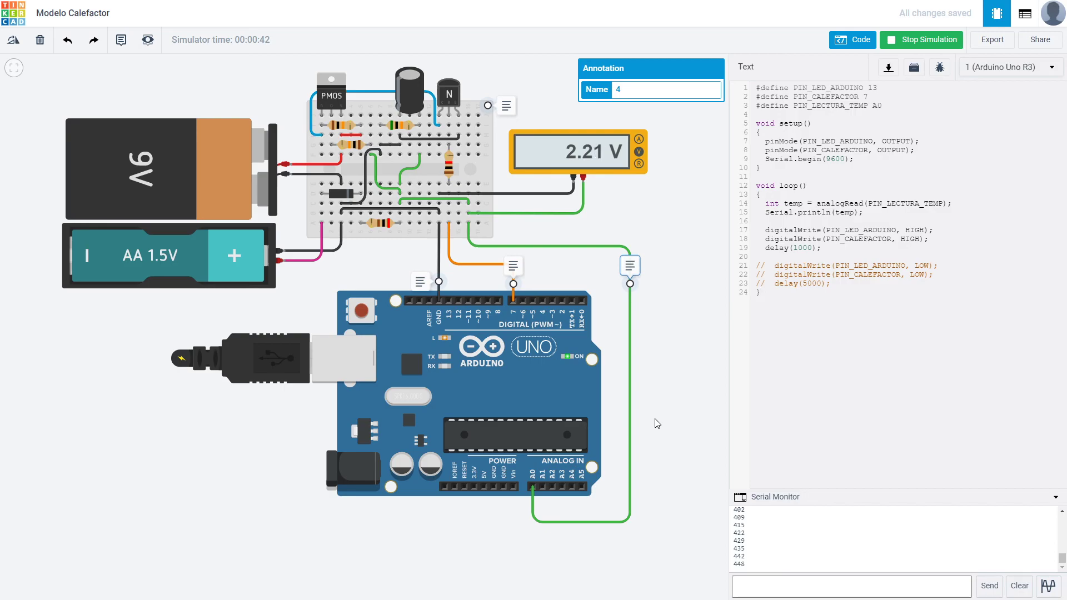
{"action": "left_click_drag", "start_coordinate": [850, 283], "coordinate": [757, 211]}
{"action": "left_click", "coordinate": [813, 328]}
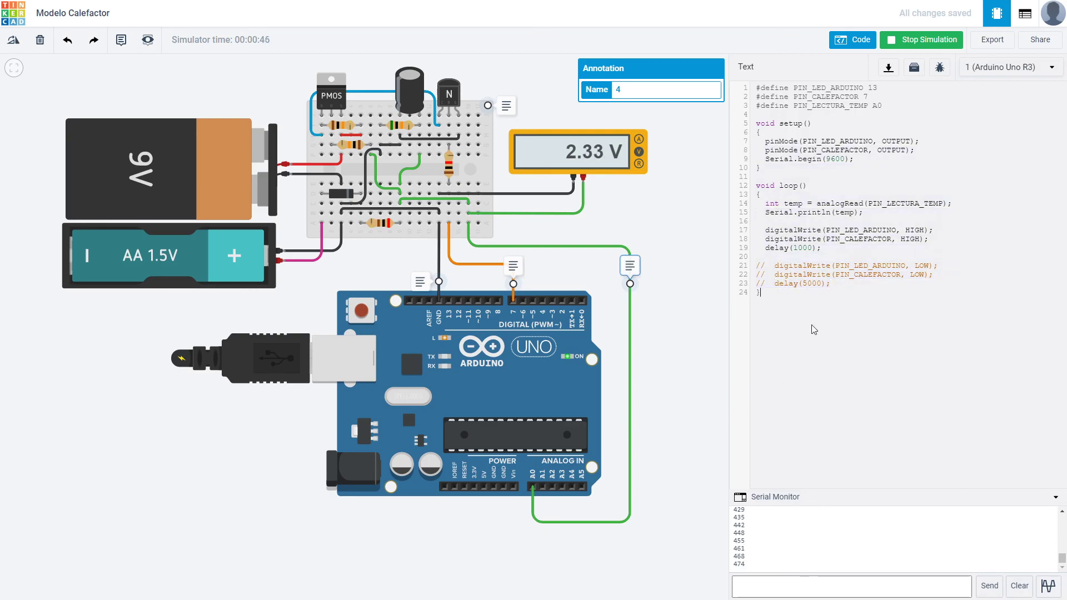